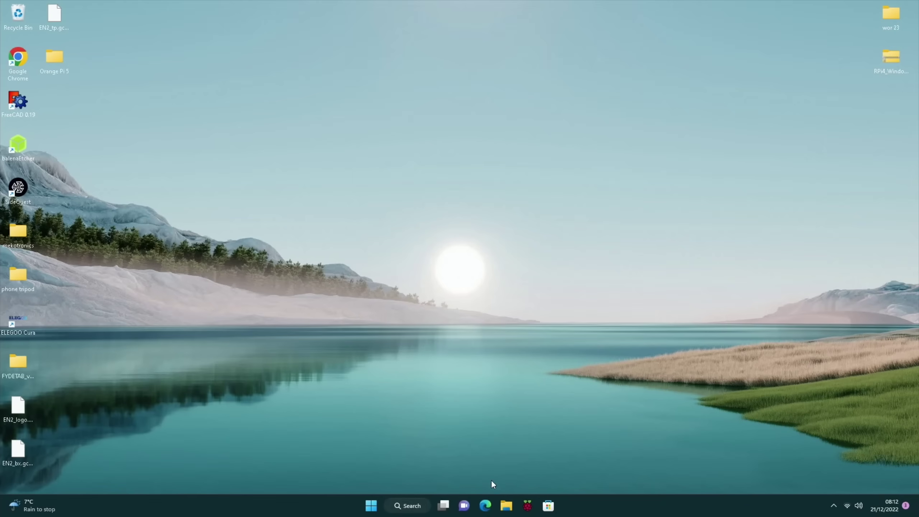
Search Bing for 'orange pi 5' in Edge and open the Orange Pi 5 page via orangepi.org's Hardware section
click(485, 505)
text(o)
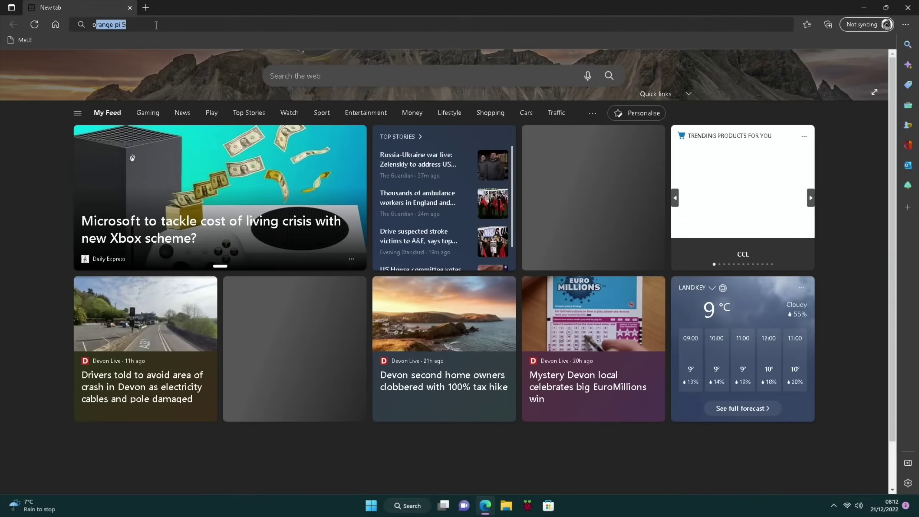
text(range p)
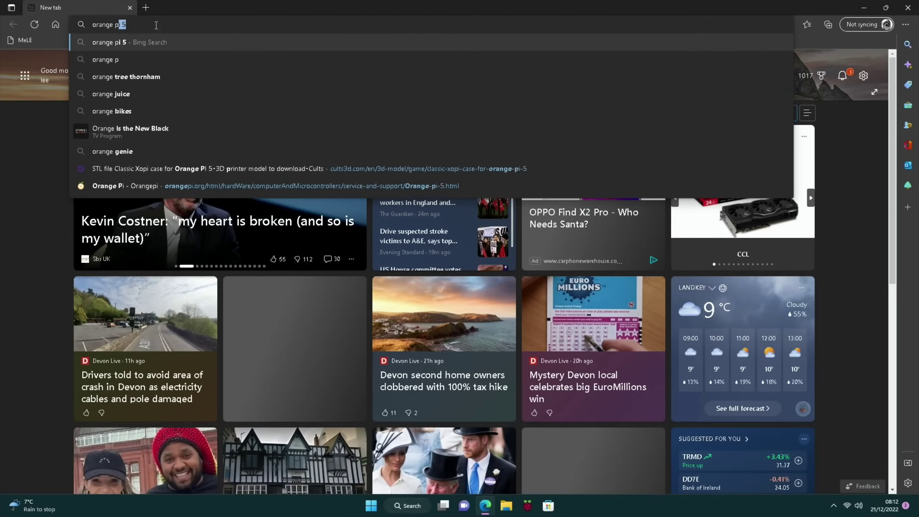
key(Return)
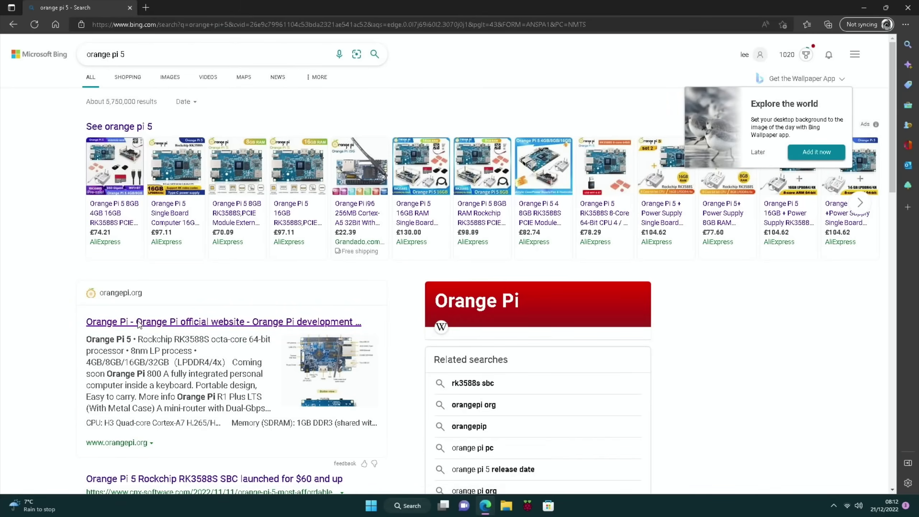
click(138, 321)
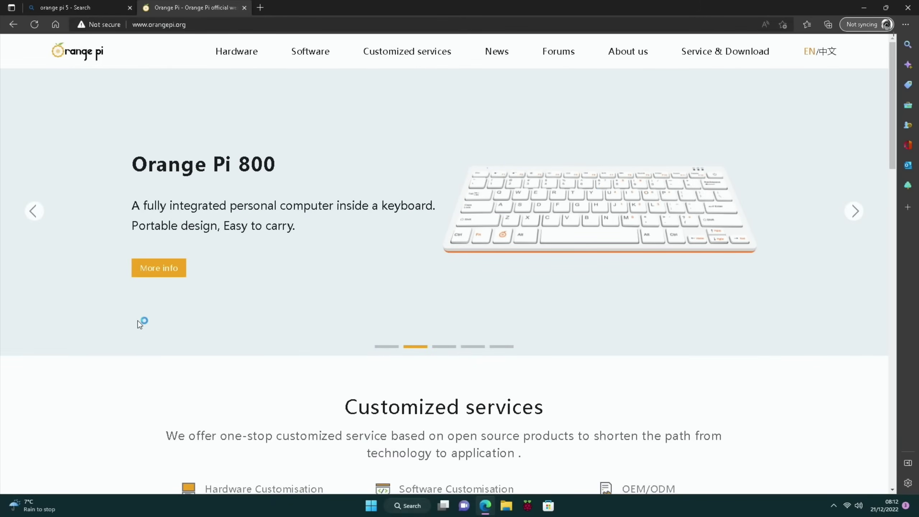
click(226, 54)
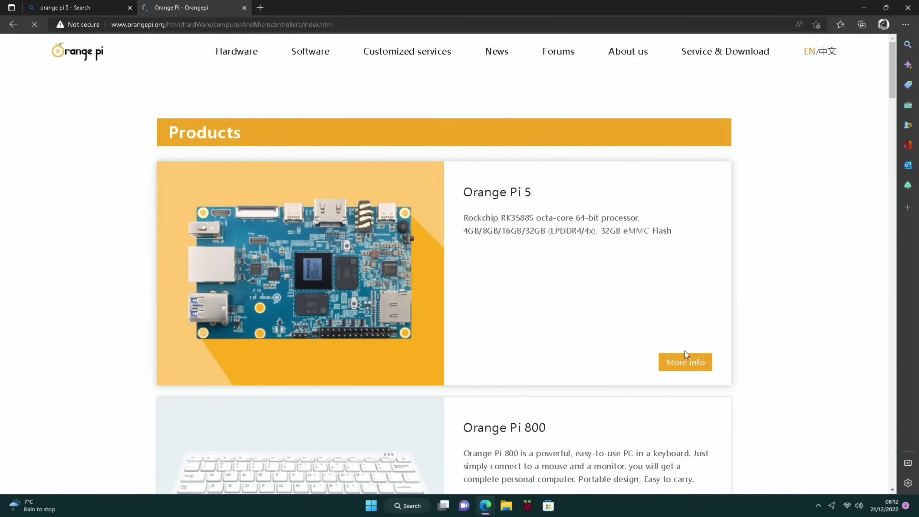
click(684, 362)
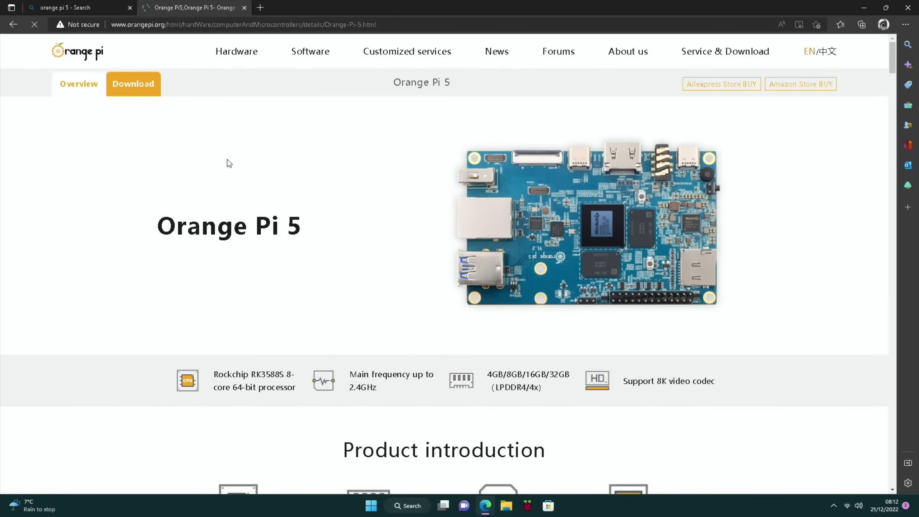
Scroll to the Orange Pi 5 Downloads grid listing the Orange Pi OS, Ubuntu, Debian and Android images
click(128, 94)
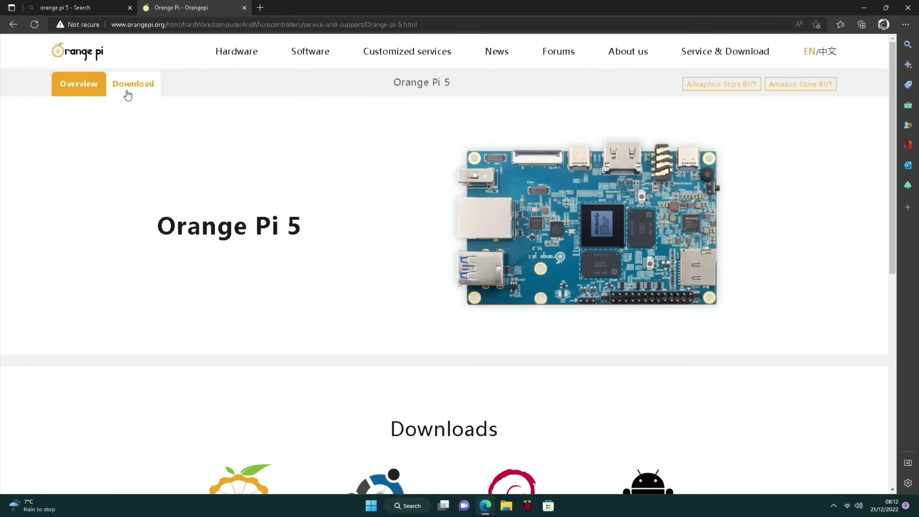
scroll(128, 95, down, 5)
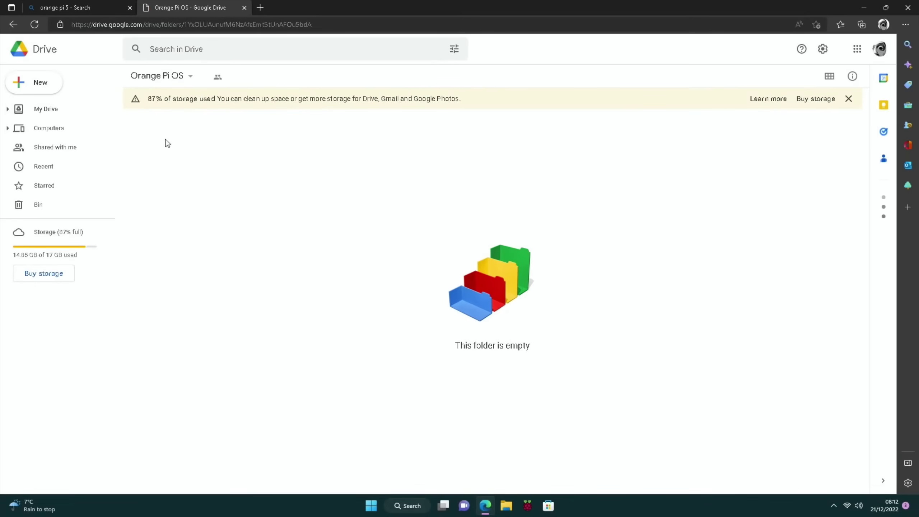
click(13, 25)
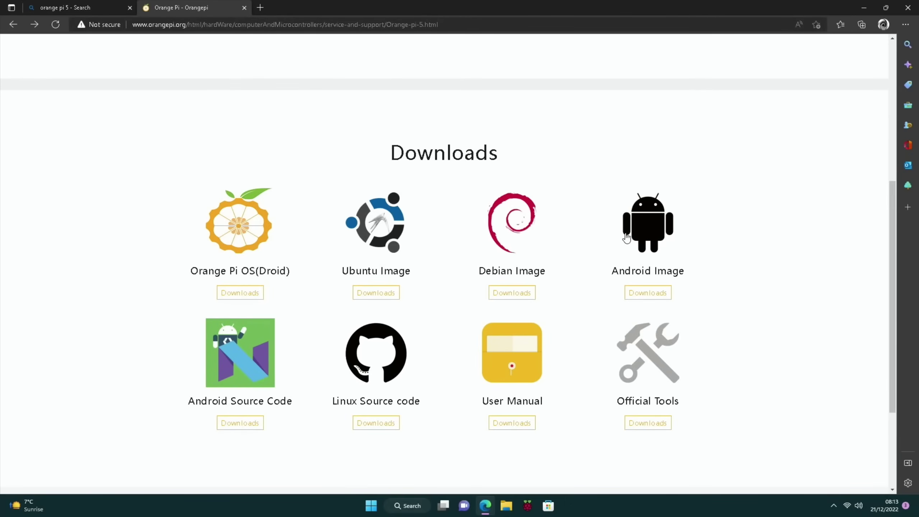
Download OrangePi5_RK3588S_Android12_v1.0.0.tar.gz from Android 12's TF Card Image folder, bypassing the virus-scan warning
click(643, 293)
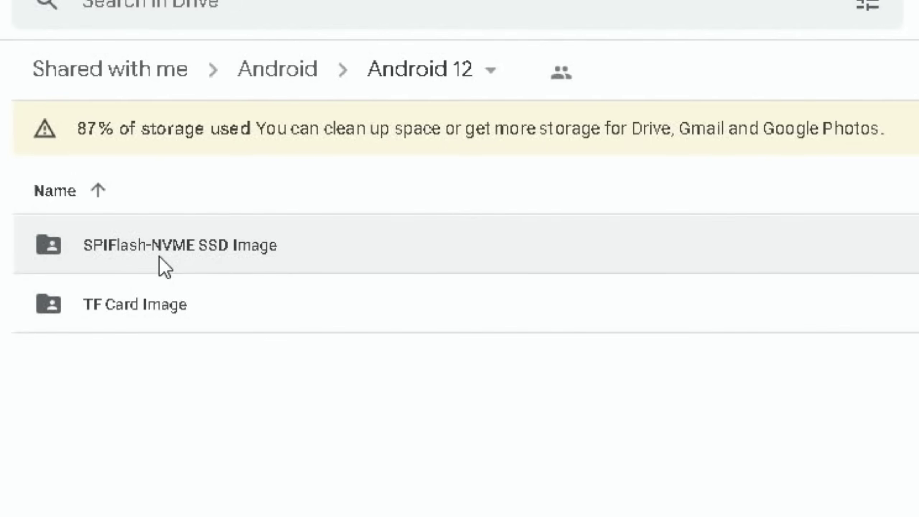
double_click(132, 296)
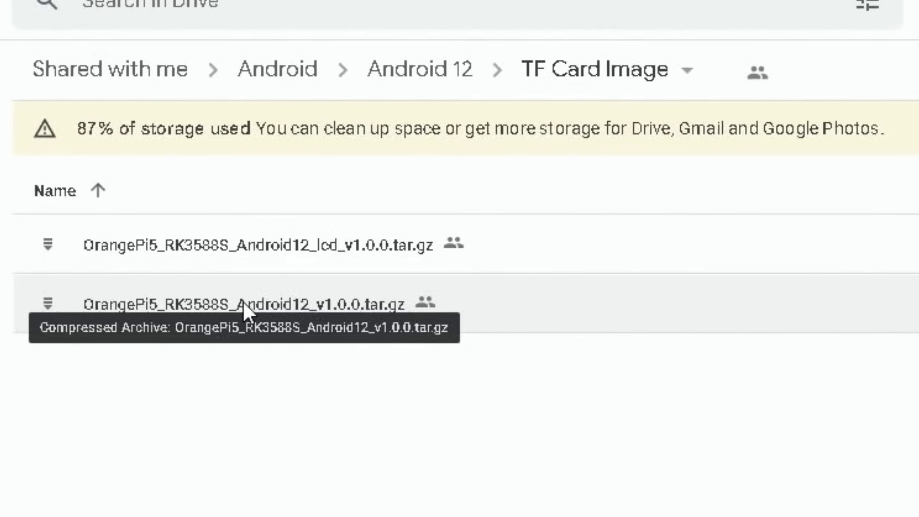
double_click(243, 304)
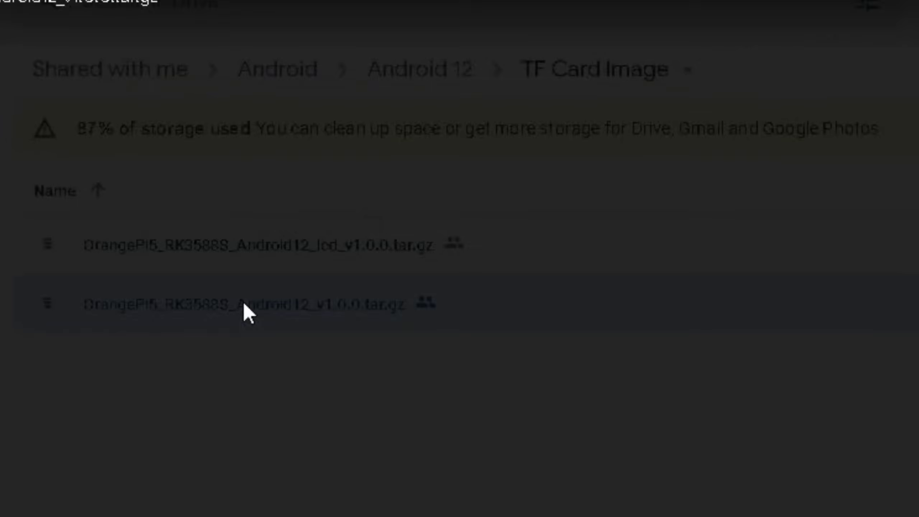
click(410, 241)
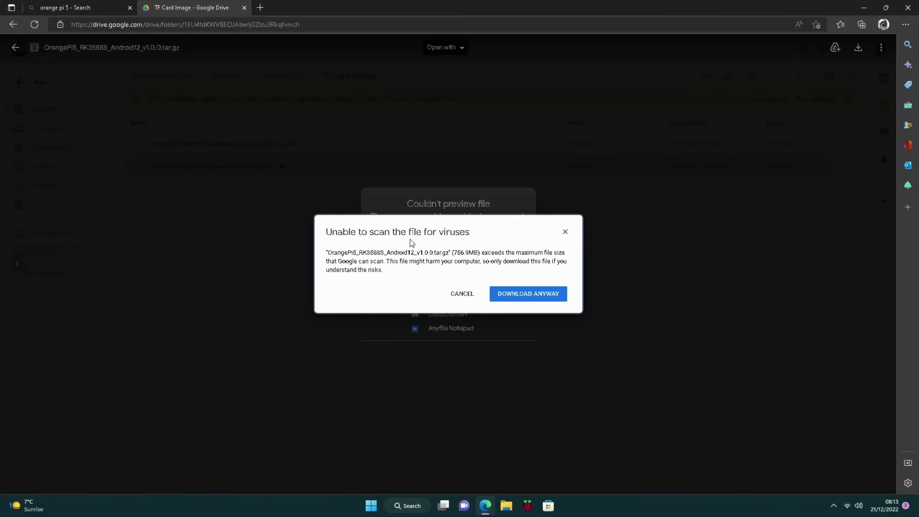
click(523, 304)
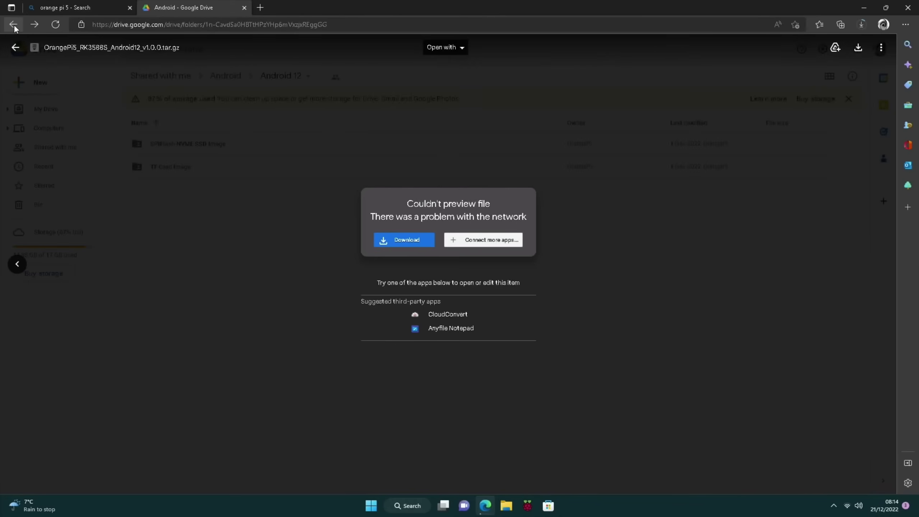
Return to the downloads page and download SDDiskTool_v1.72.zip from the Official Tools folder
click(13, 25)
click(13, 26)
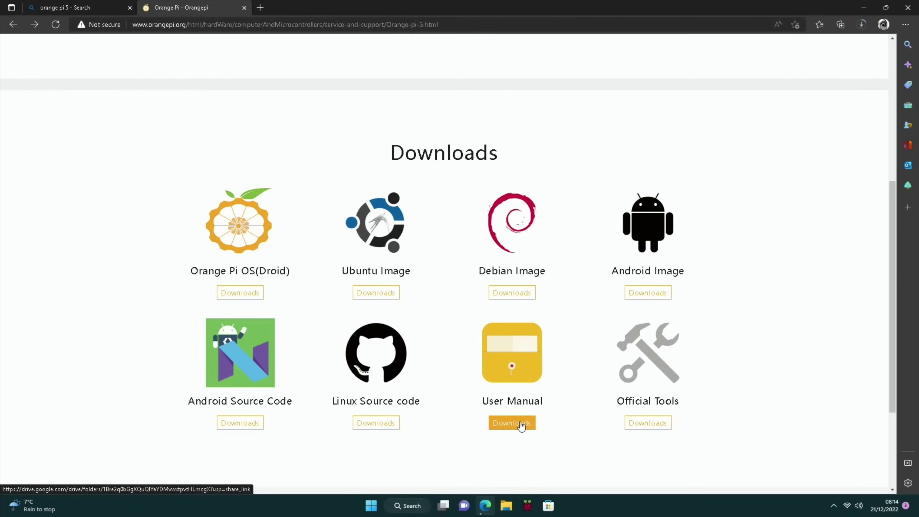
click(655, 424)
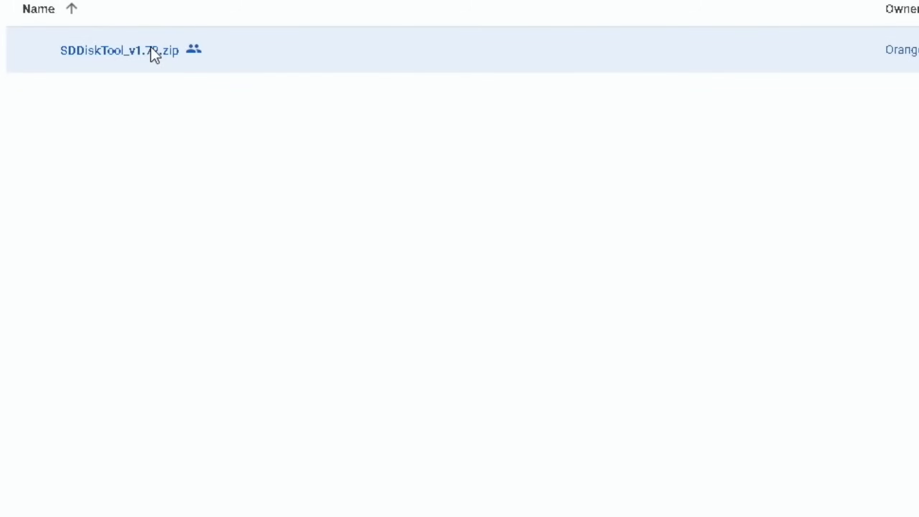
double_click(151, 48)
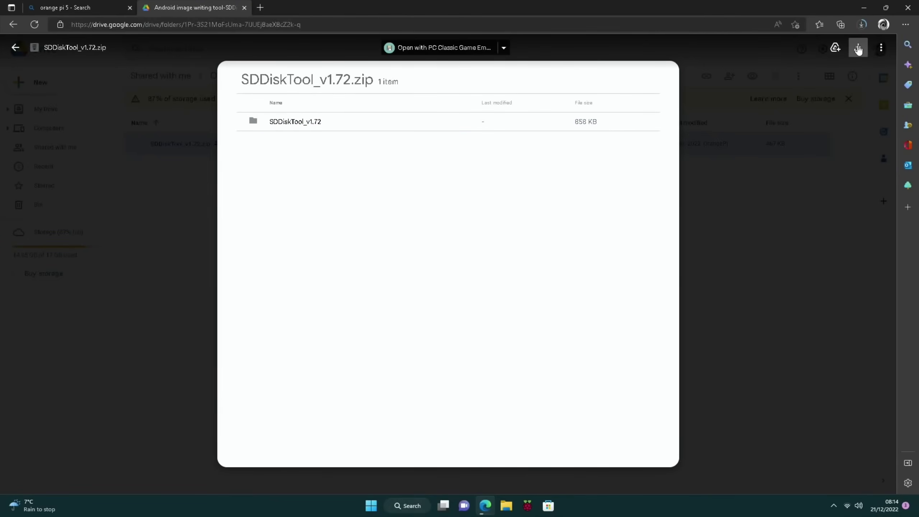
click(859, 50)
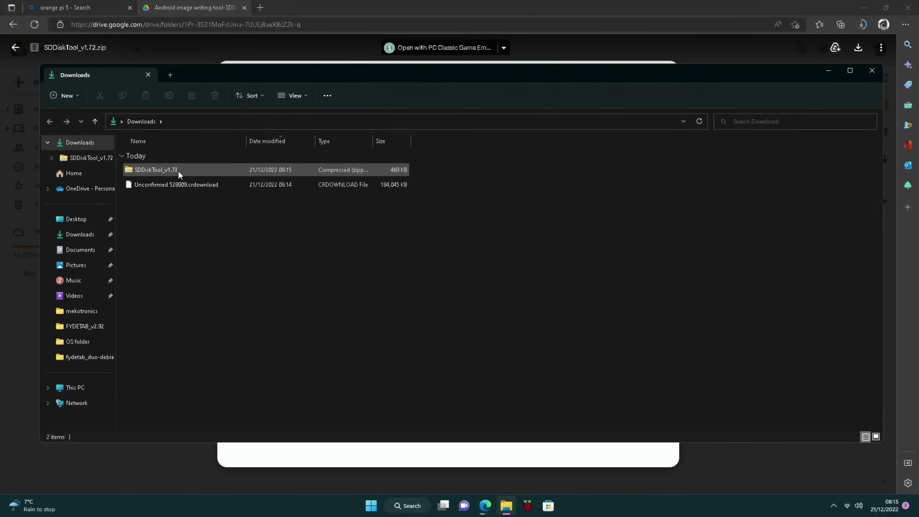
Extract SDDiskTool_v1.72.zip into a SDDiskTool_v1.72 folder in Downloads
right_click(175, 170)
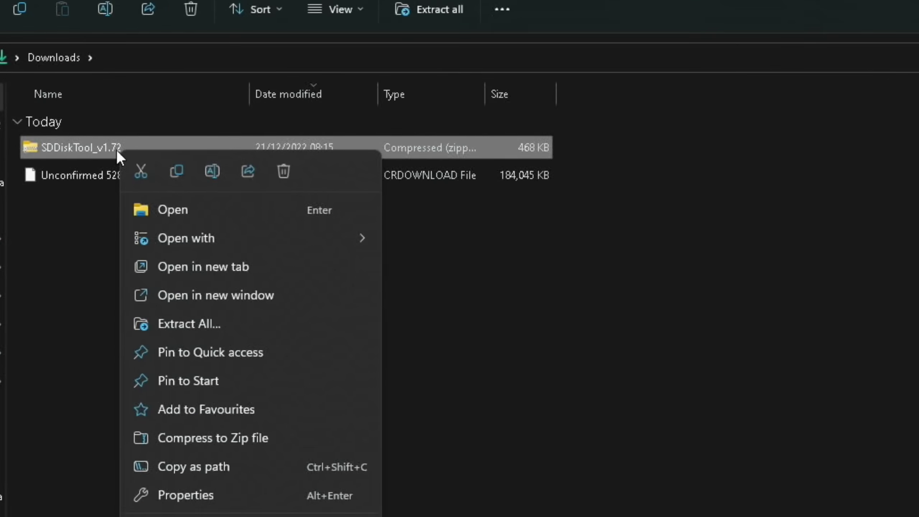
click(174, 317)
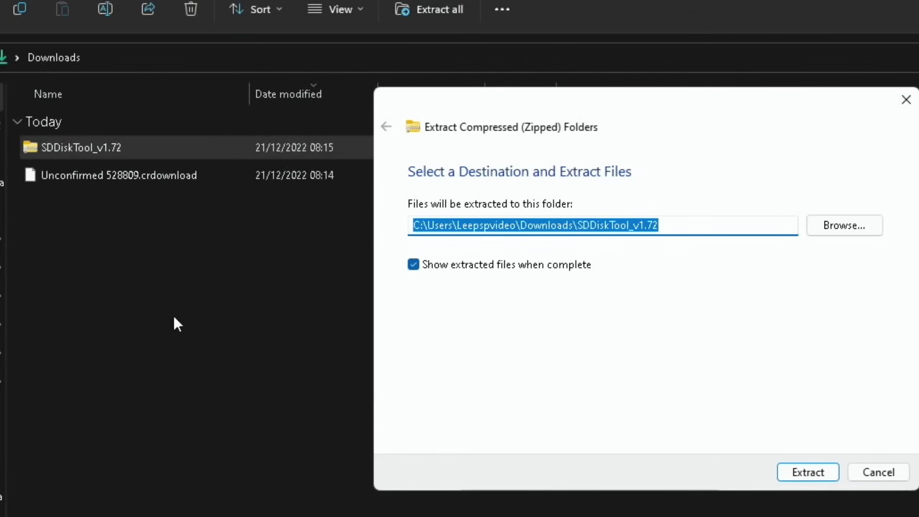
click(809, 472)
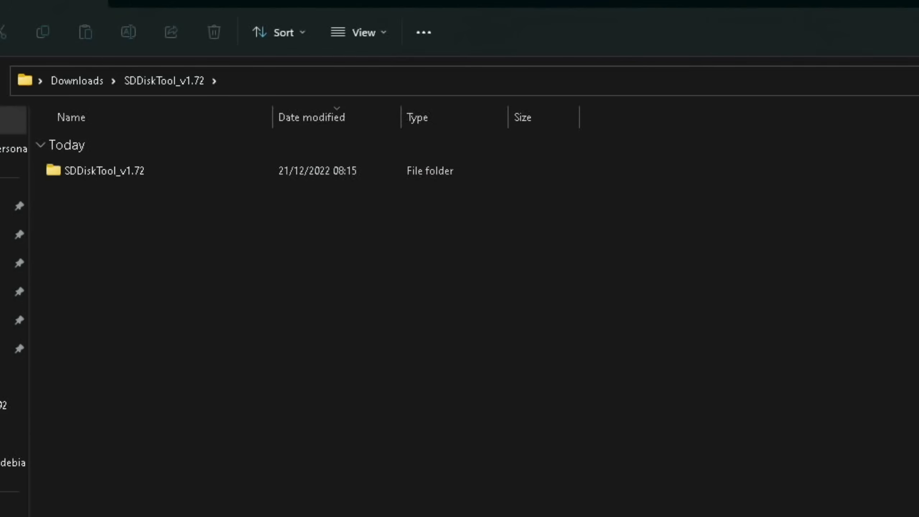
key(alt+F4)
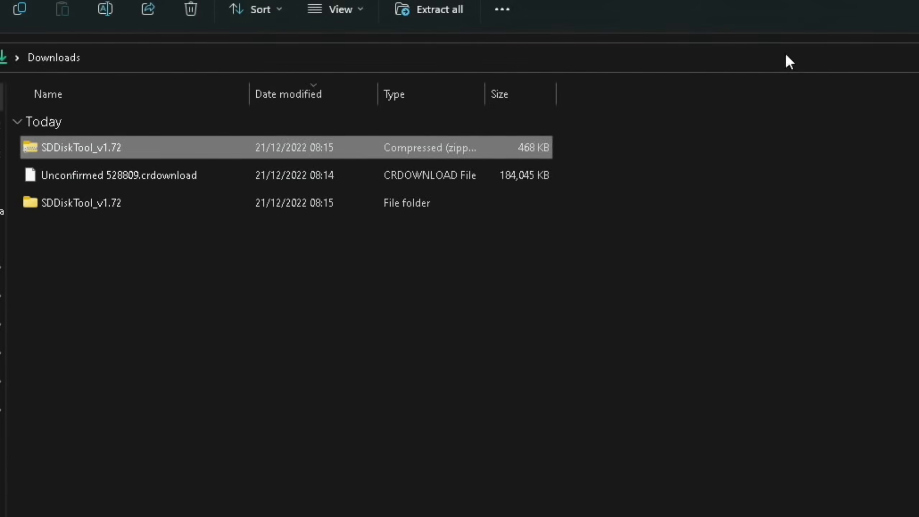
Delete the SDDiskTool_v1.72.zip file and check the browser's downloads list
right_click(83, 149)
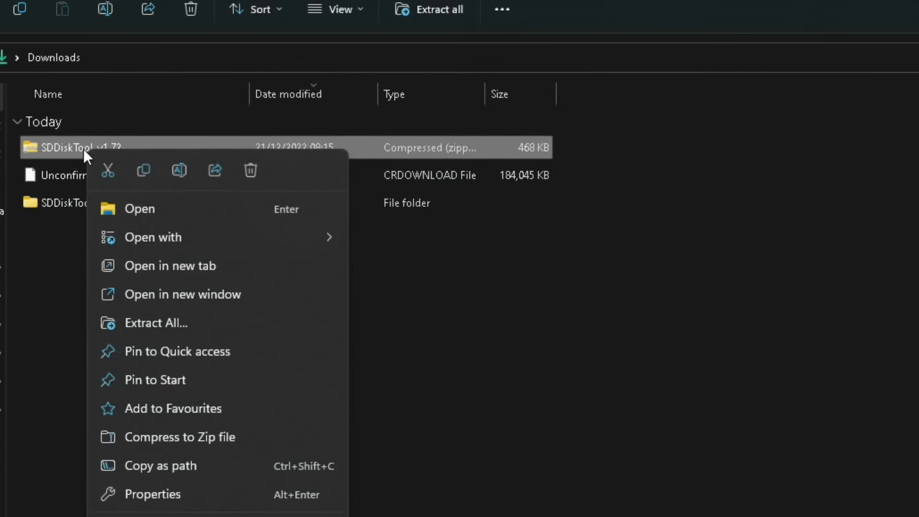
click(251, 165)
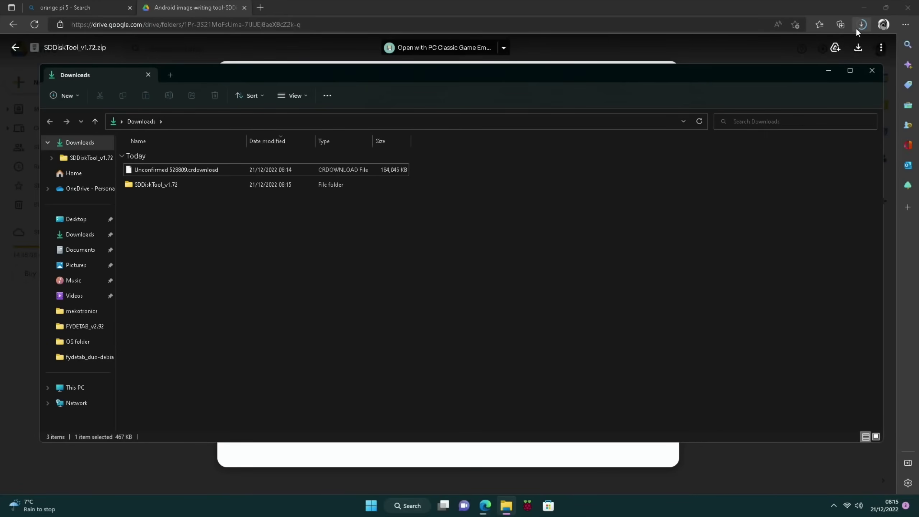
click(858, 27)
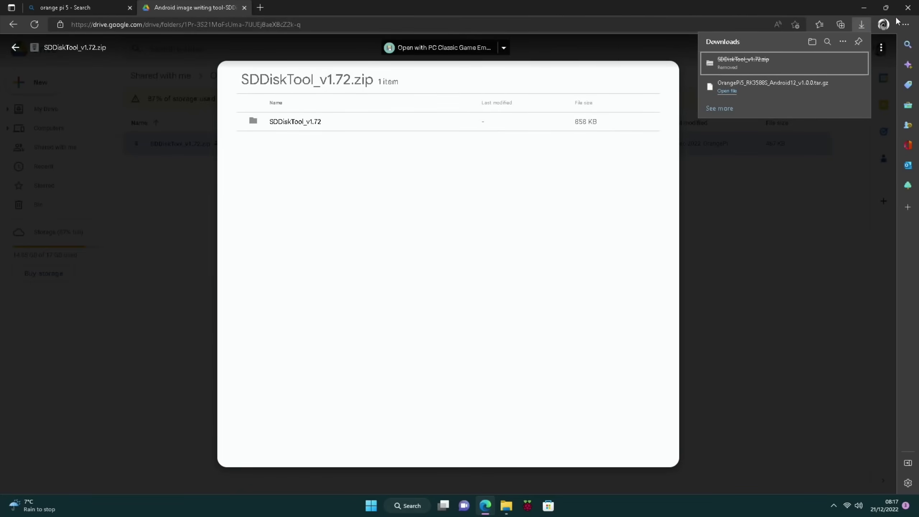
Open the nested SDDiskTool_v1.72 folder inside Downloads in File Explorer
click(812, 41)
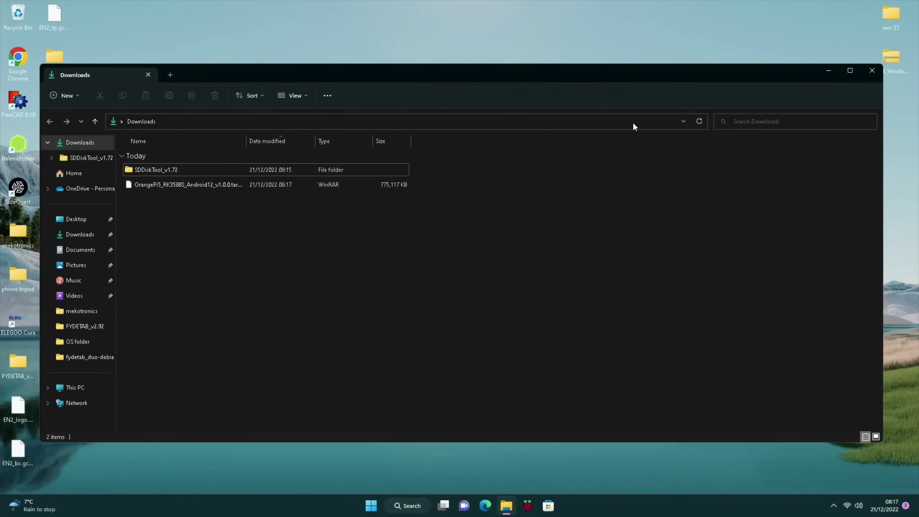
drag(301, 72, 425, 45)
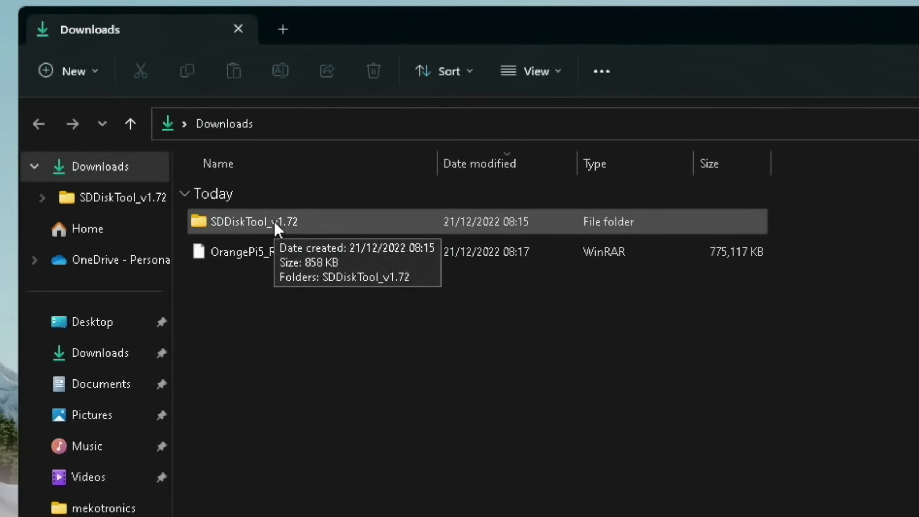
double_click(273, 220)
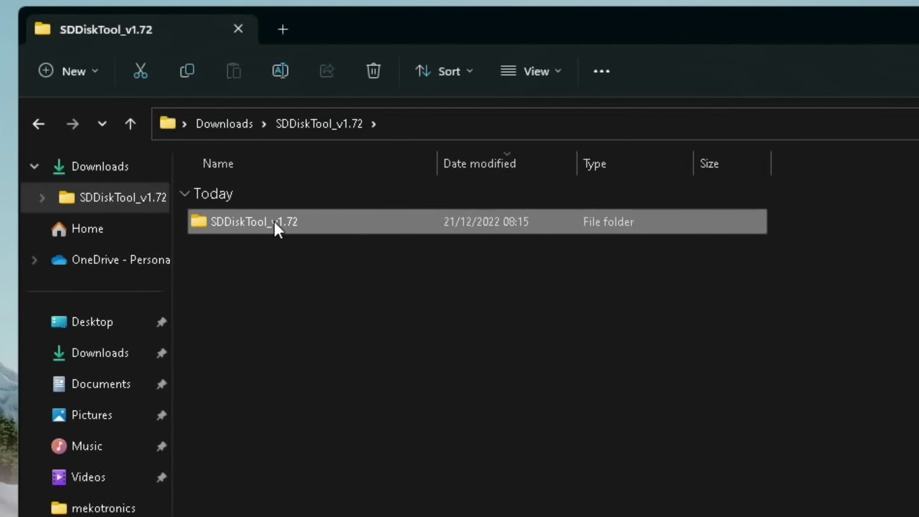
double_click(274, 222)
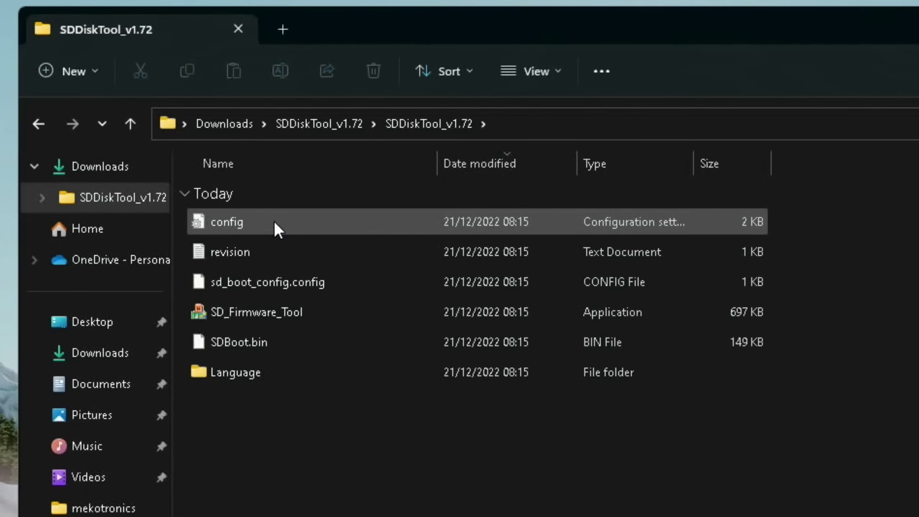
Run SD_Firmware_Tool past the SmartScreen and UAC prompts, see its Chinese interface, and close it
double_click(249, 312)
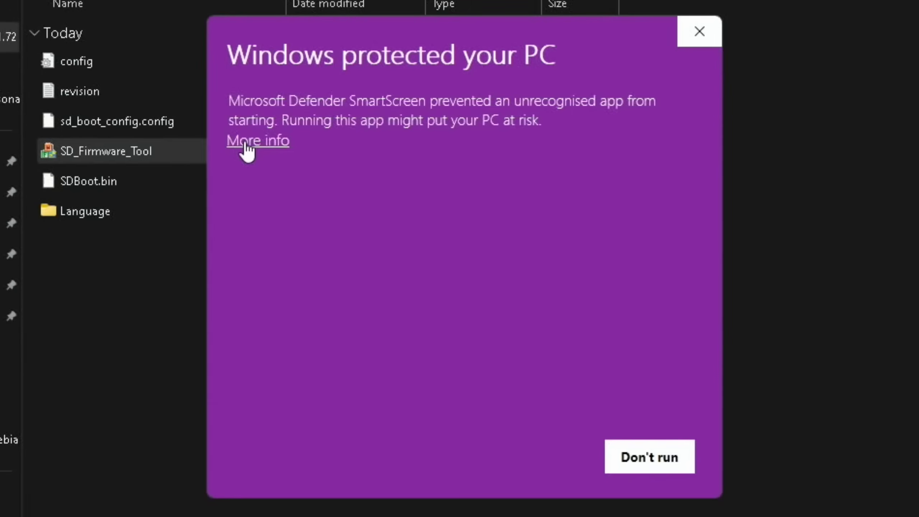
click(246, 145)
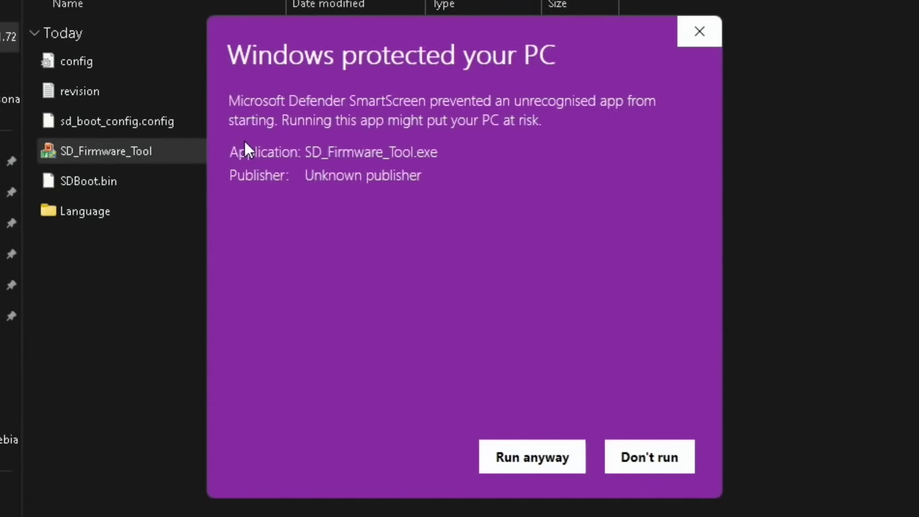
click(515, 454)
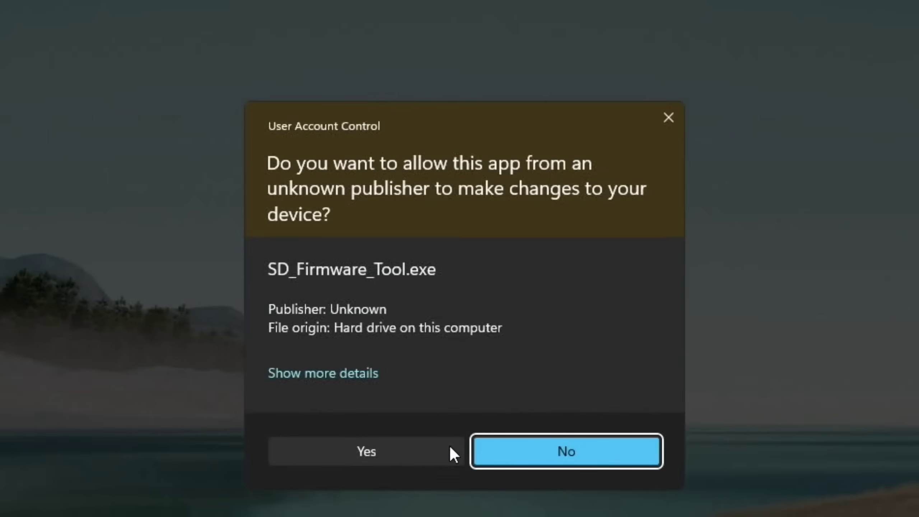
click(415, 447)
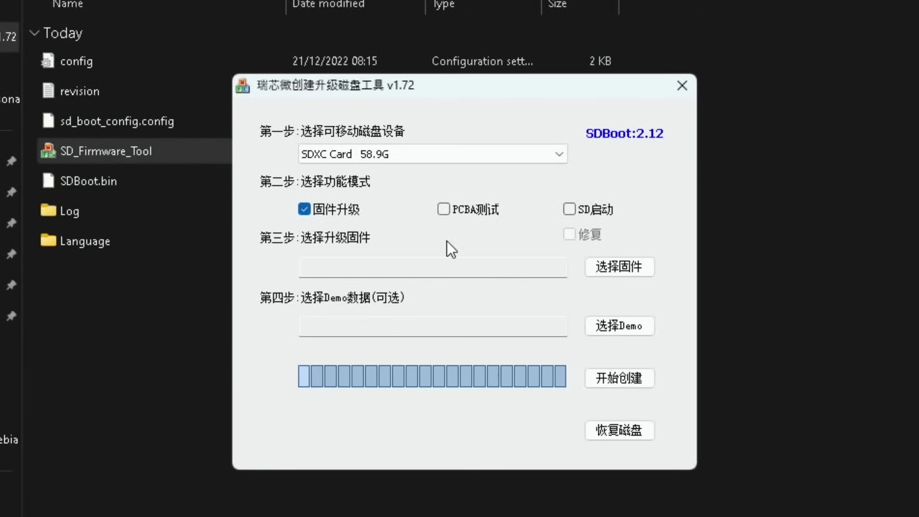
click(682, 86)
Change the config file's [Language] value from Selected=1 to Selected=2, save, and close Notepad
double_click(52, 61)
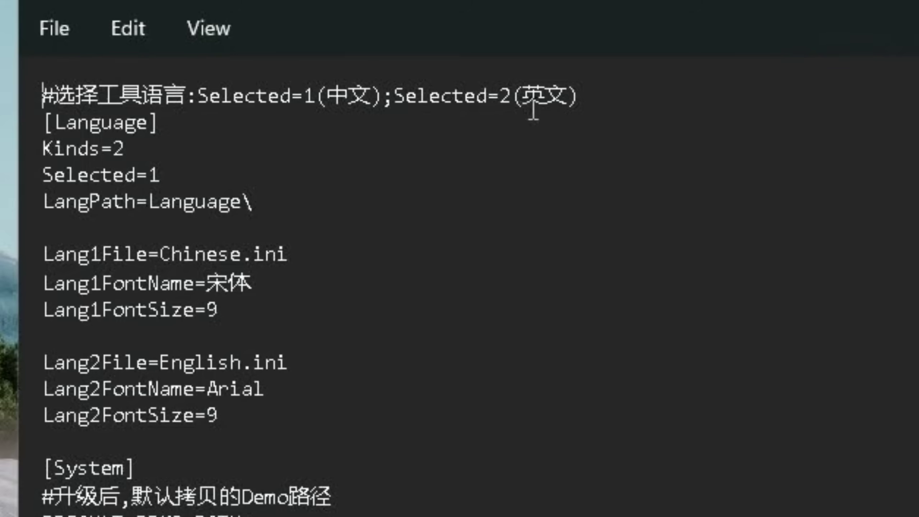
click(224, 173)
key(BackSpace)
text(2)
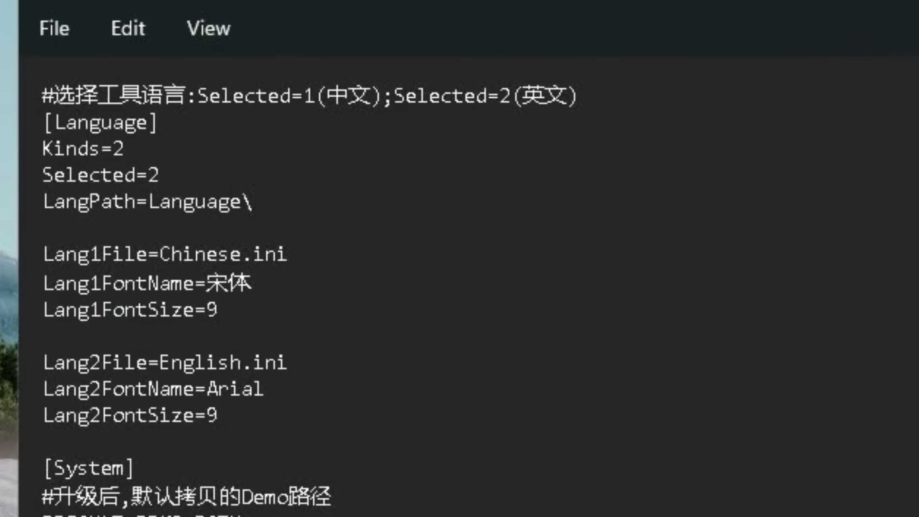
click(60, 29)
click(84, 222)
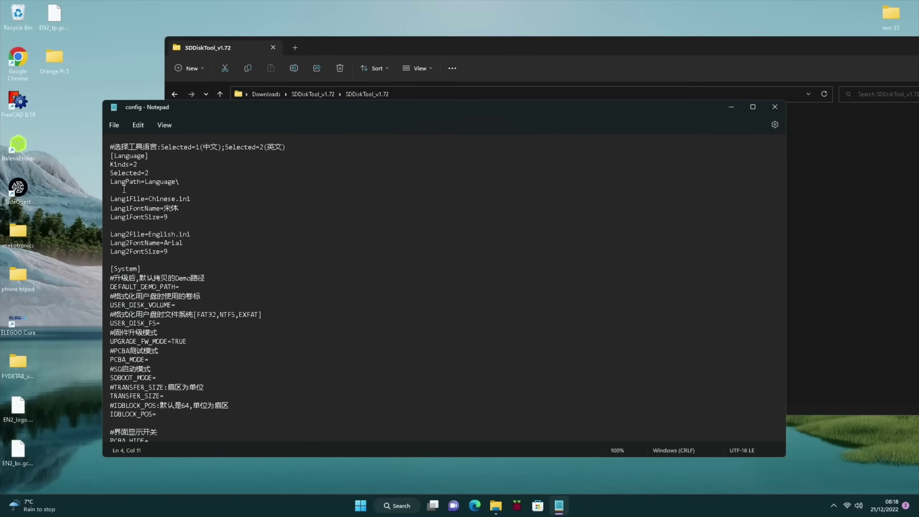
click(774, 107)
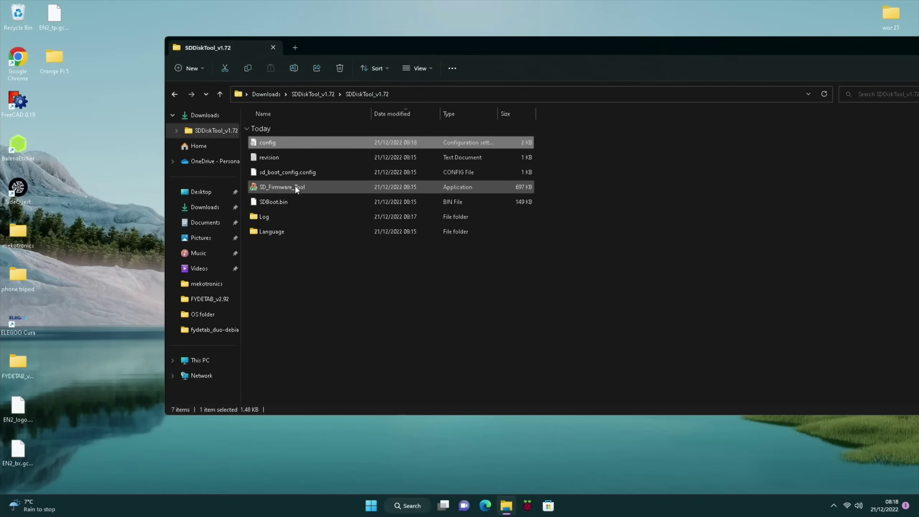
Relaunch SD_Firmware_Tool in English and confirm a Restore of the 58.9G SDXC card
double_click(284, 186)
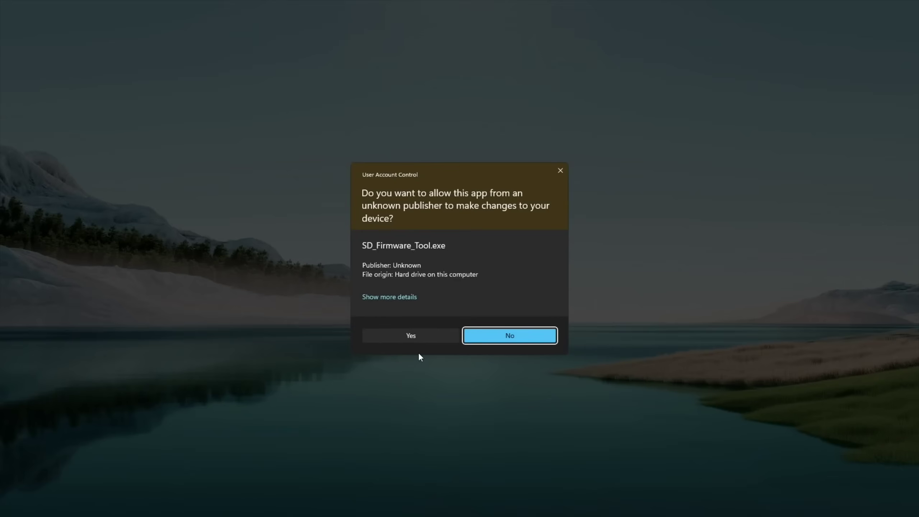
click(403, 338)
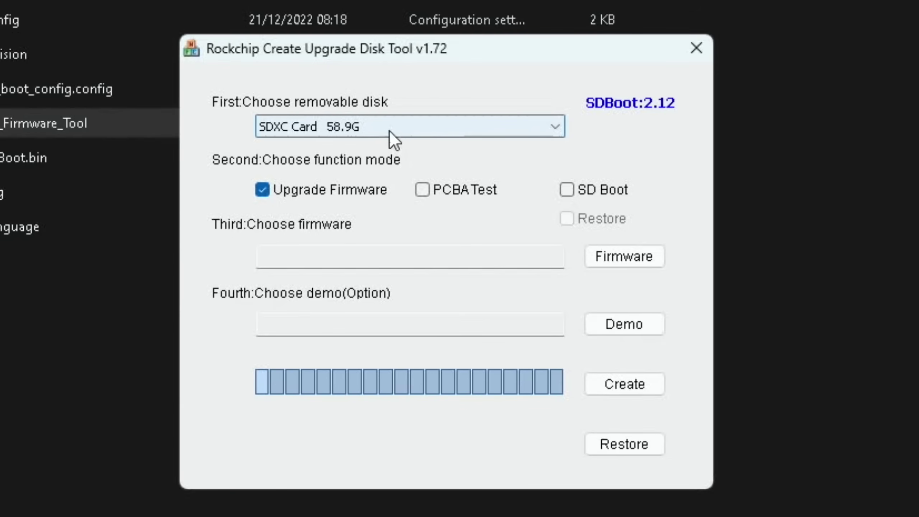
click(609, 444)
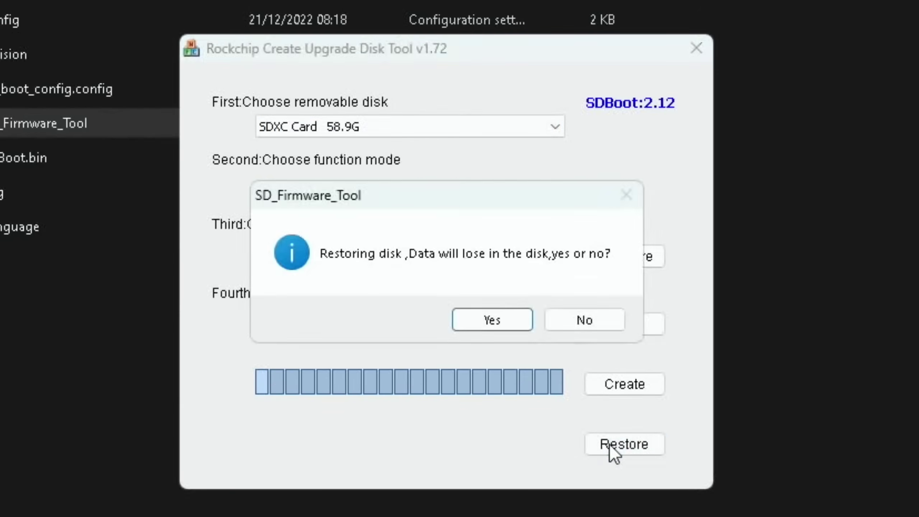
click(470, 320)
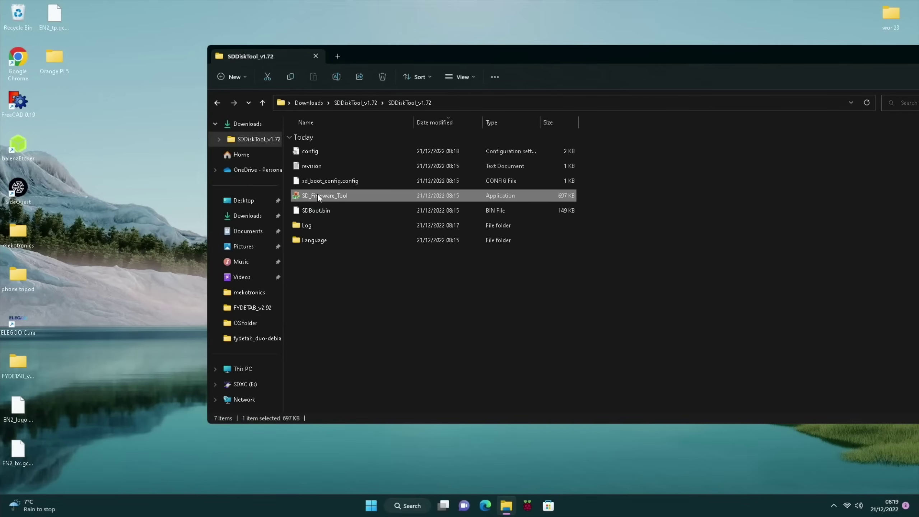
Retry the SD card Restore, dismiss the 'Formatting user disk failed!' error, and close SD_Firmware_Tool
double_click(318, 195)
click(492, 330)
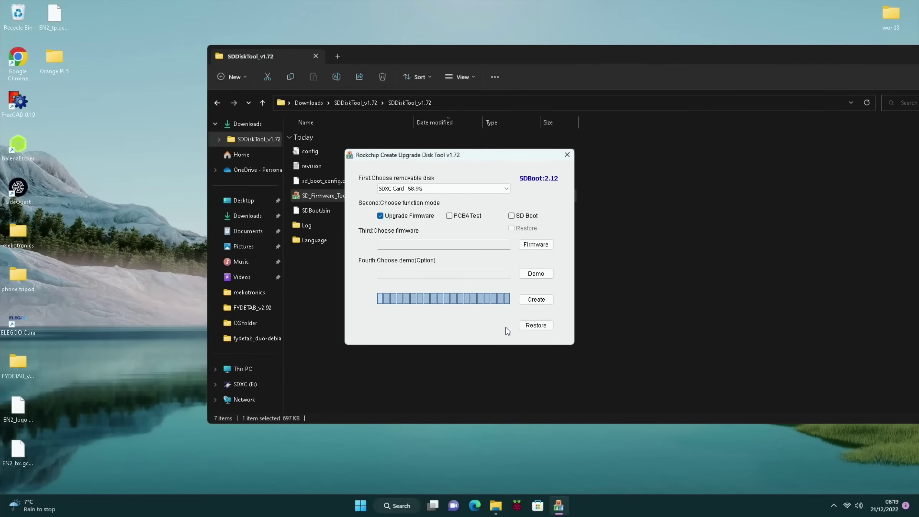
click(532, 327)
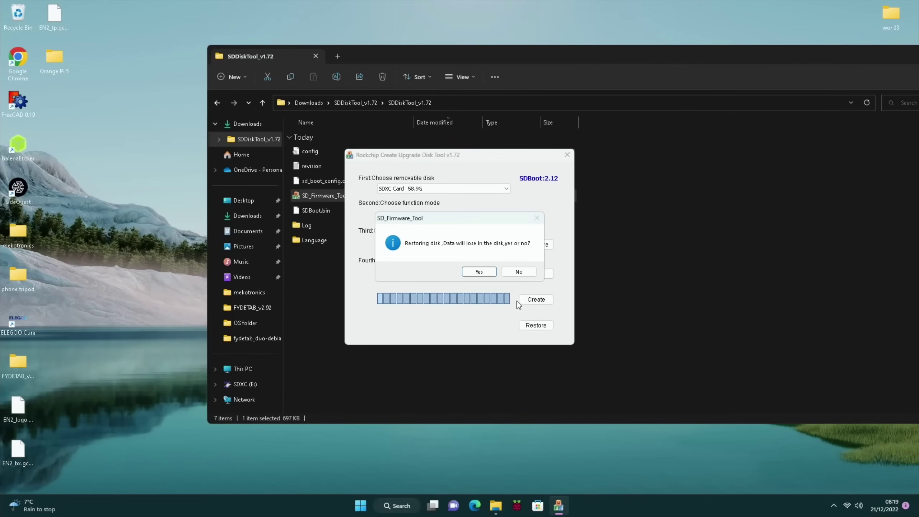
click(483, 271)
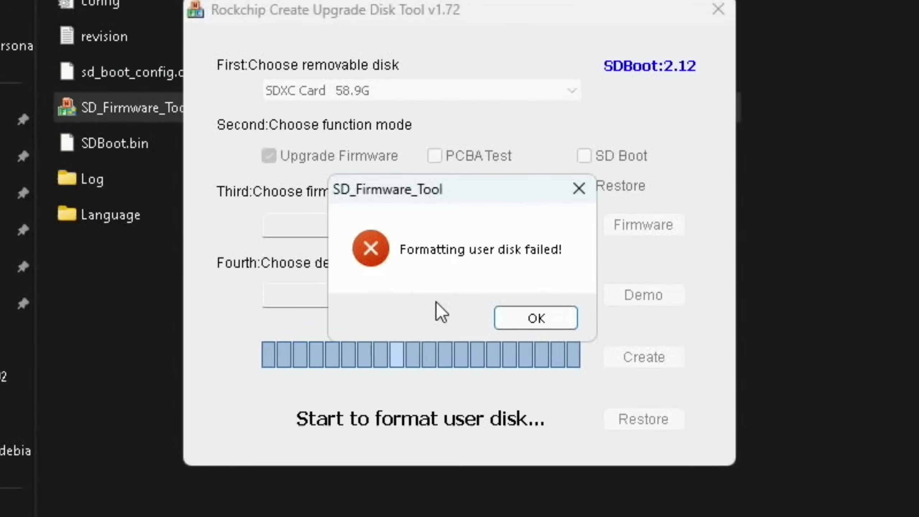
click(526, 318)
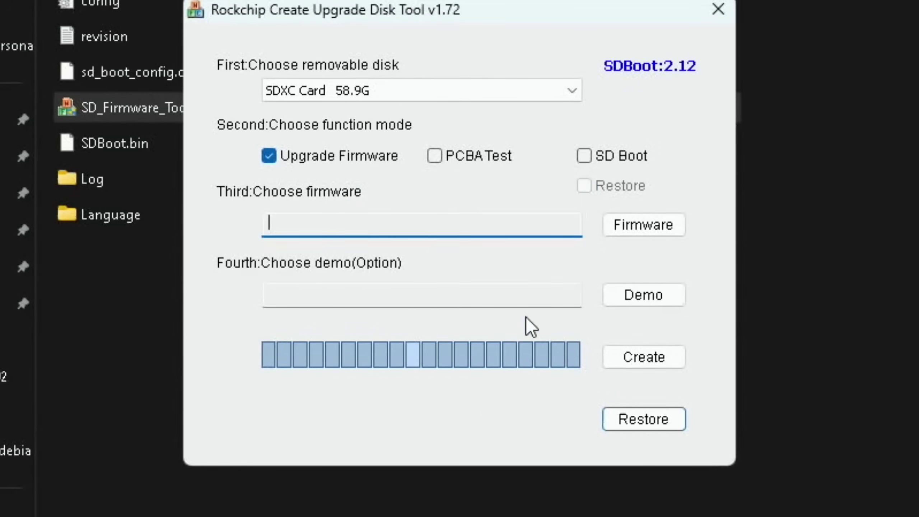
click(714, 12)
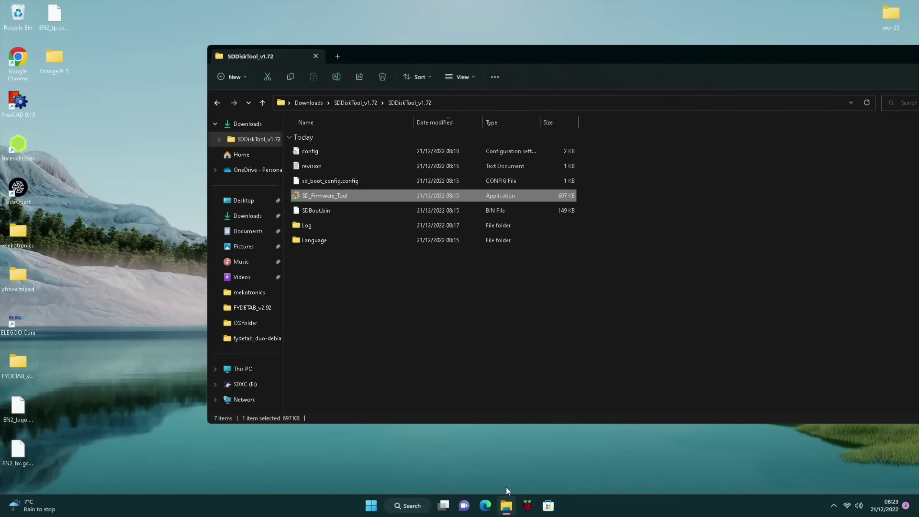
Use Raspberry Pi Imager's Erase option to format the 63.3 GB SDXC card as FAT32
click(527, 506)
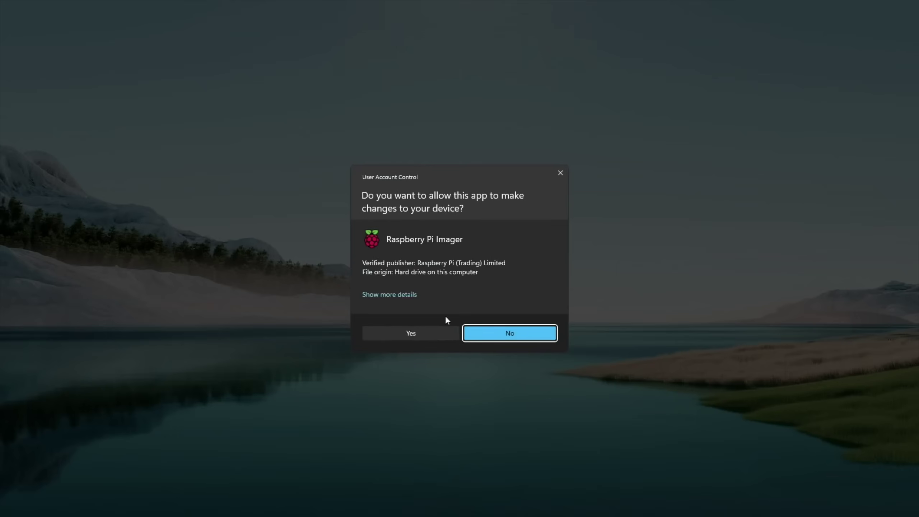
click(409, 333)
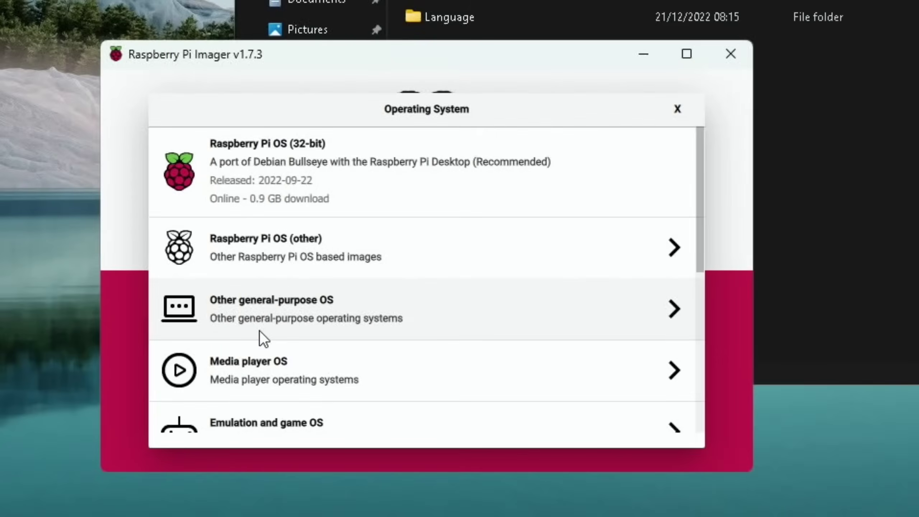
scroll(259, 334, down, 5)
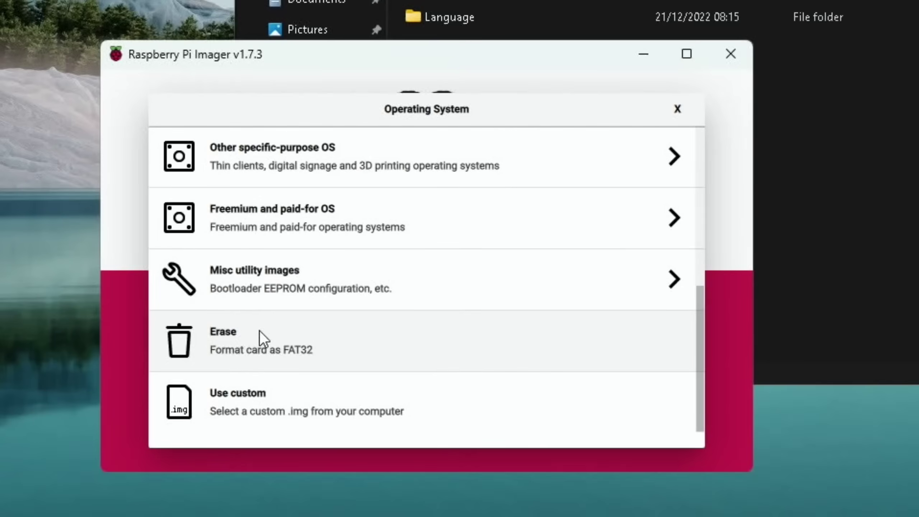
click(244, 346)
click(381, 342)
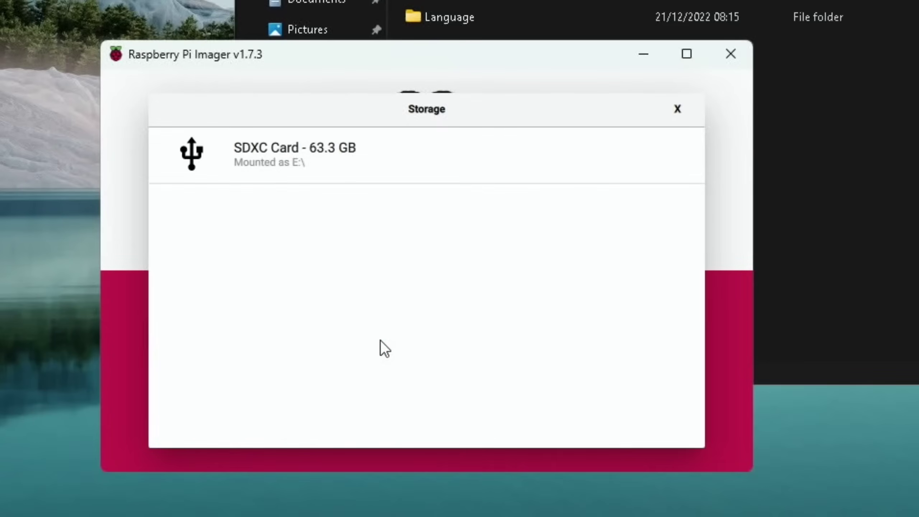
click(310, 167)
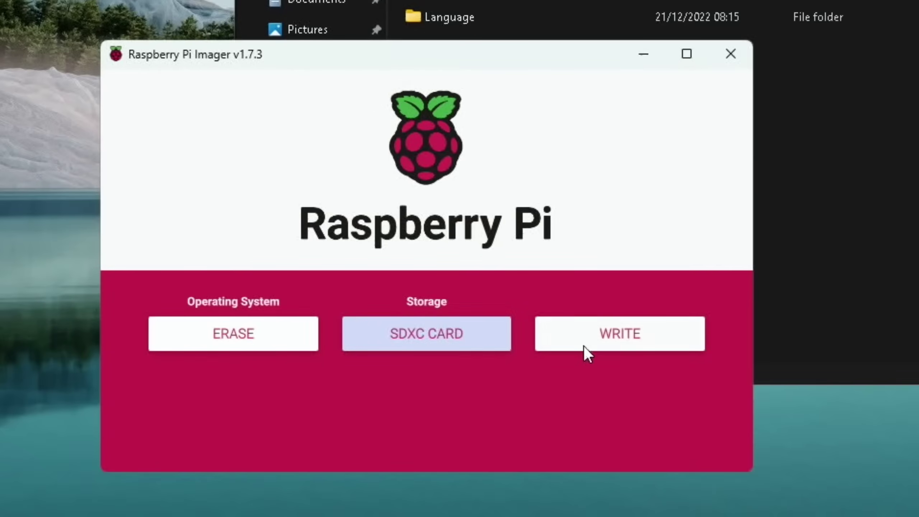
click(615, 347)
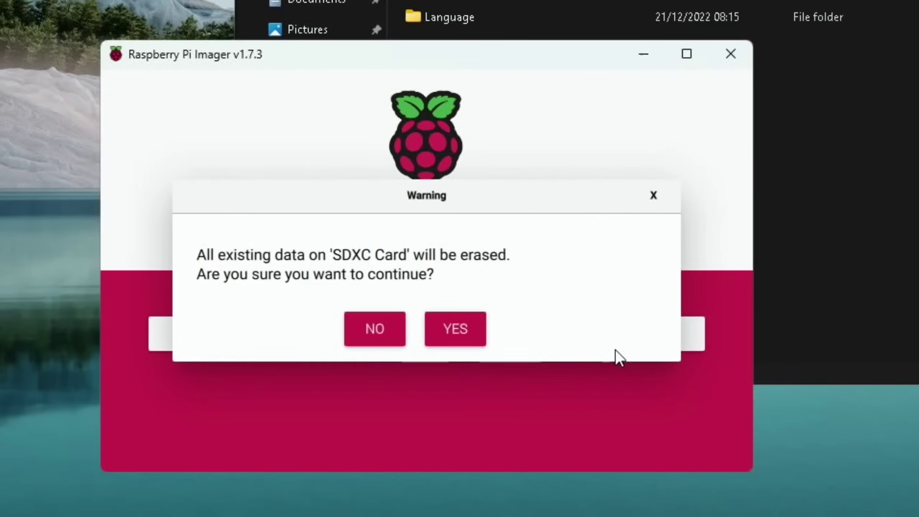
click(458, 324)
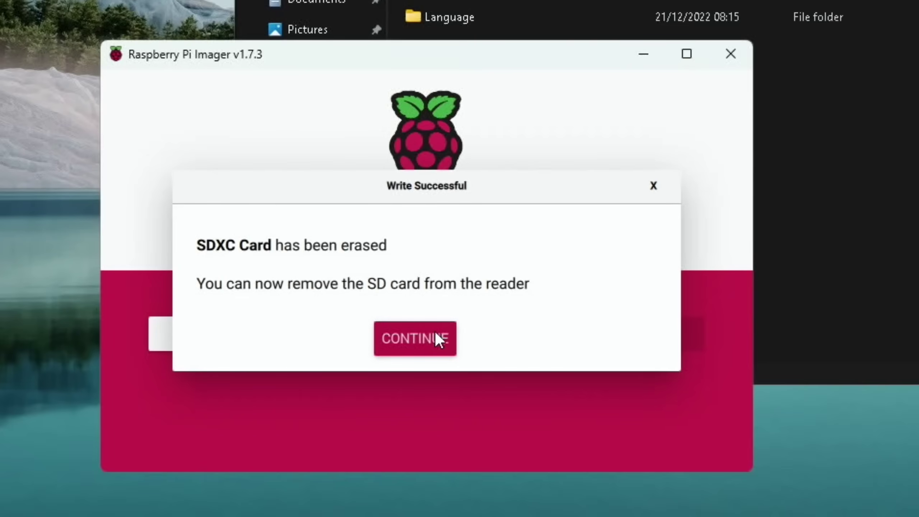
click(434, 330)
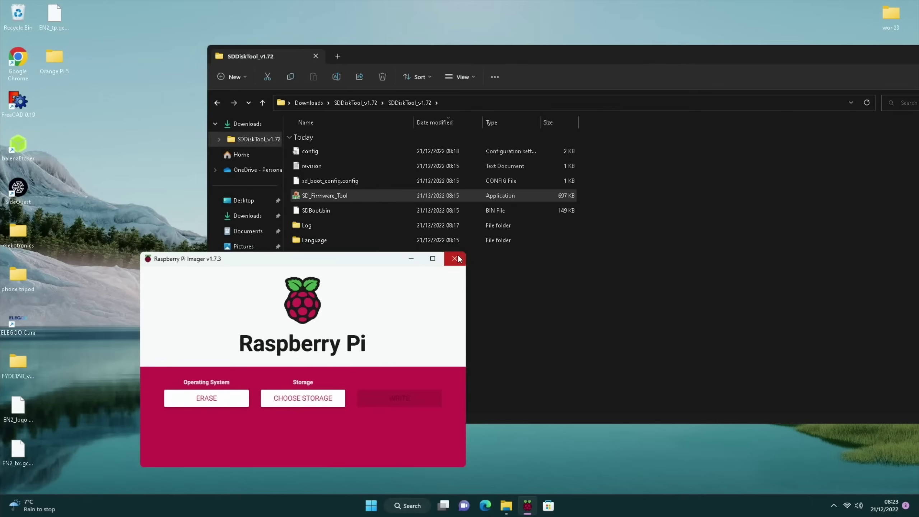
Close Raspberry Pi Imager, relaunch SD_Firmware_Tool in SD Boot mode, and go up to SDDiskTool_v1.72
click(457, 258)
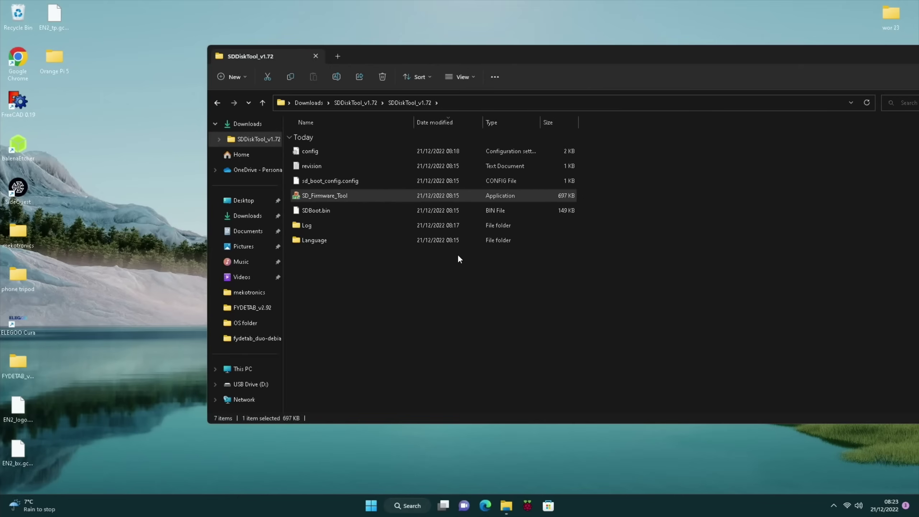
double_click(333, 195)
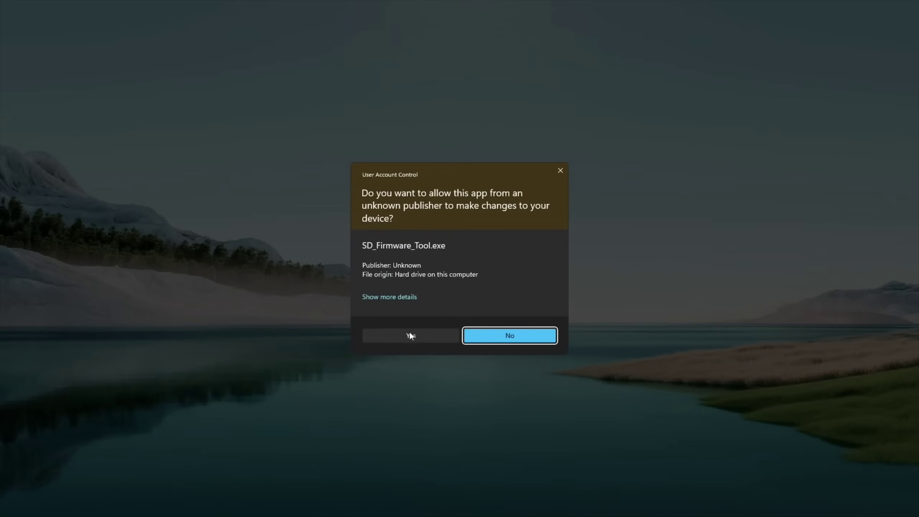
click(410, 335)
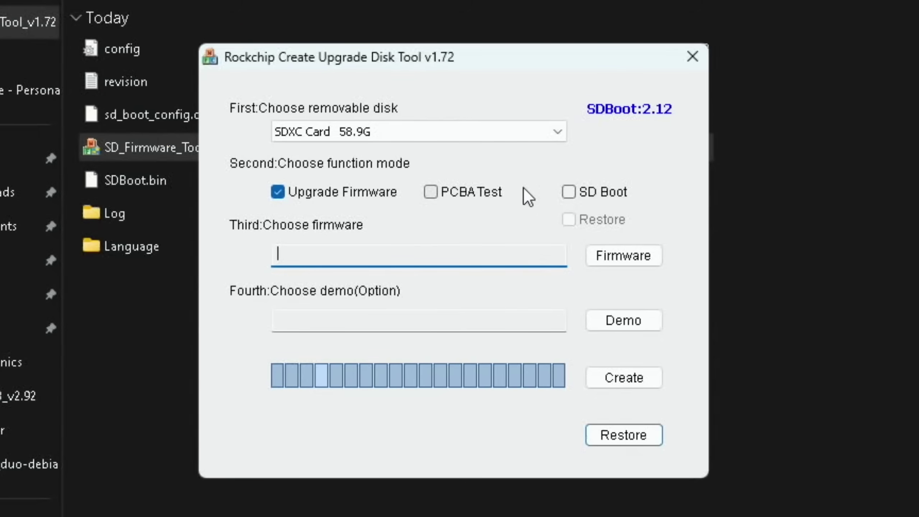
click(568, 192)
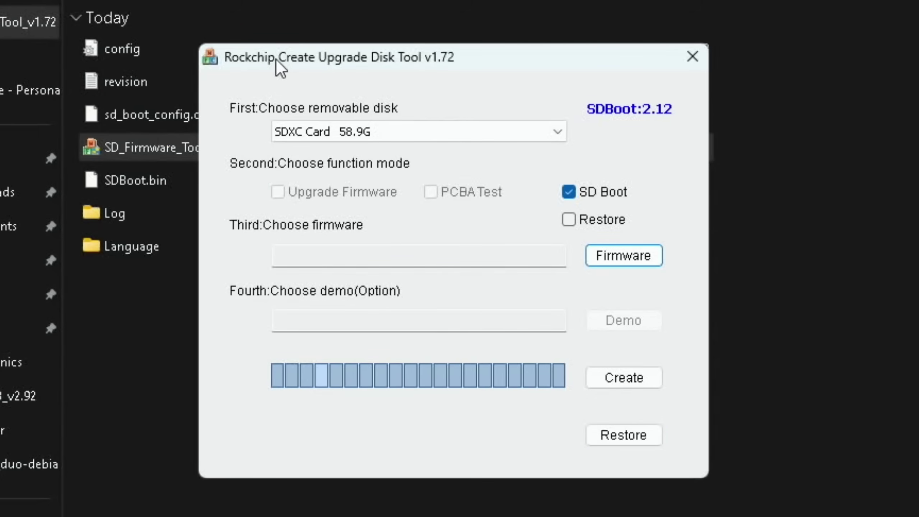
drag(277, 59, 783, 31)
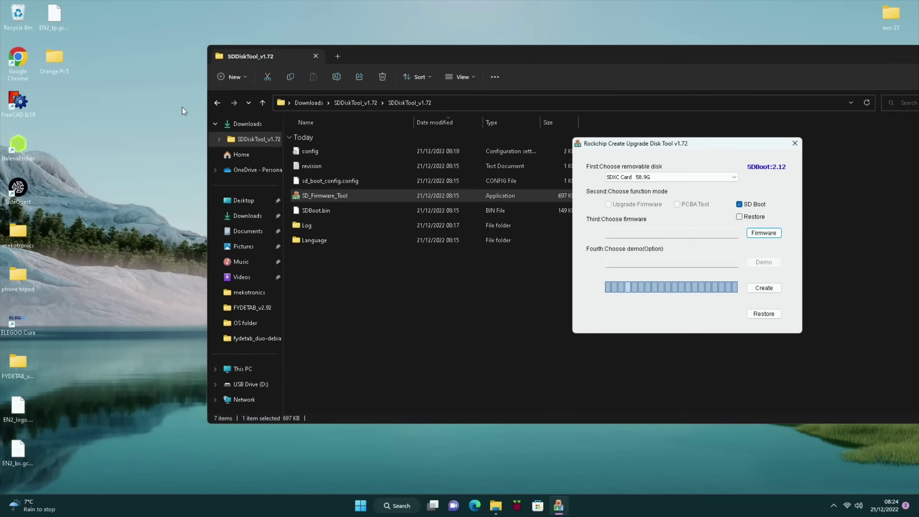
click(262, 103)
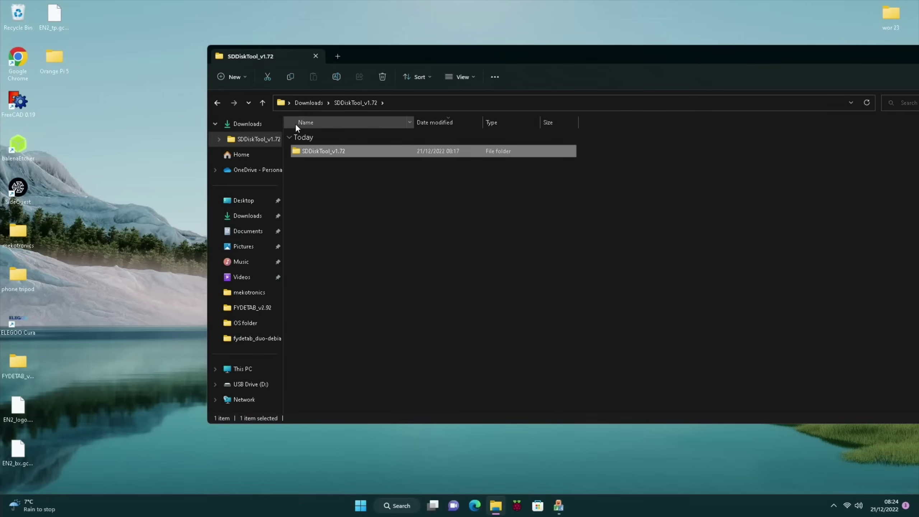
Open OrangePi5_RK3588S_Android12_v1.0.0.tar.gz in WinRAR and extract it into Downloads
click(263, 103)
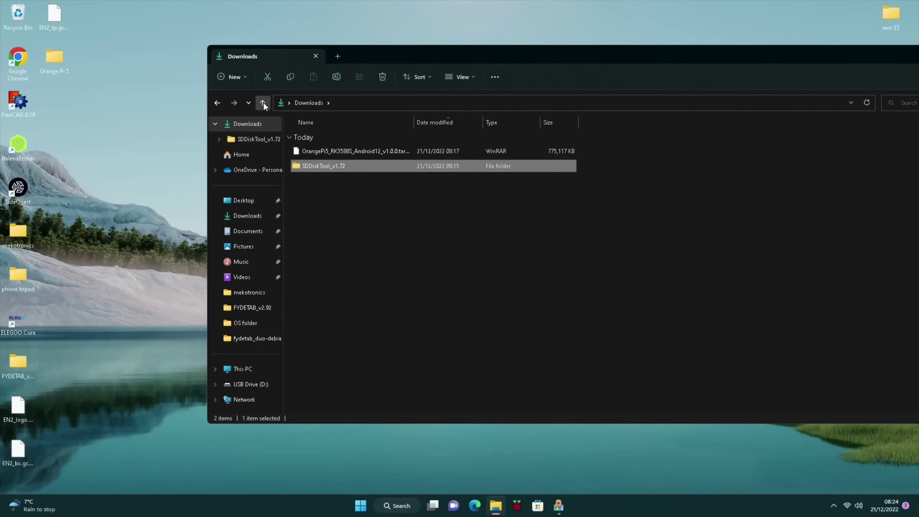
right_click(318, 150)
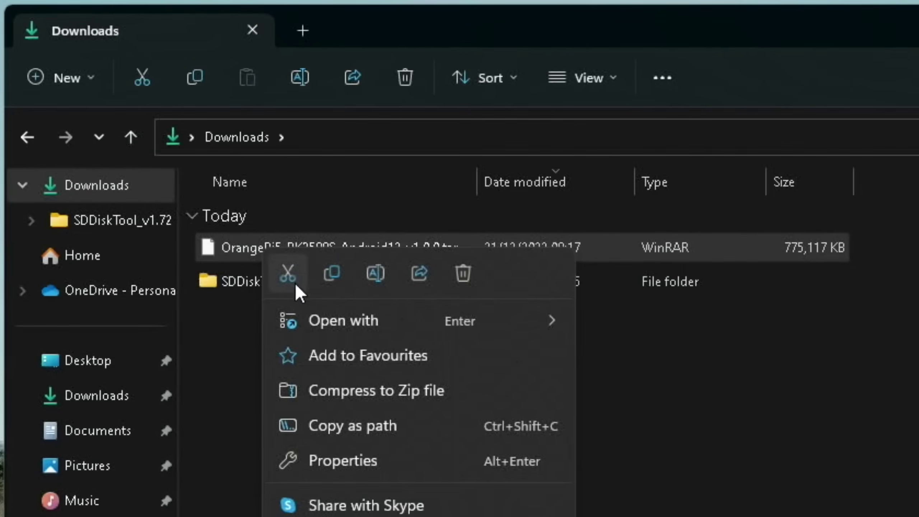
mouse_move(305, 314)
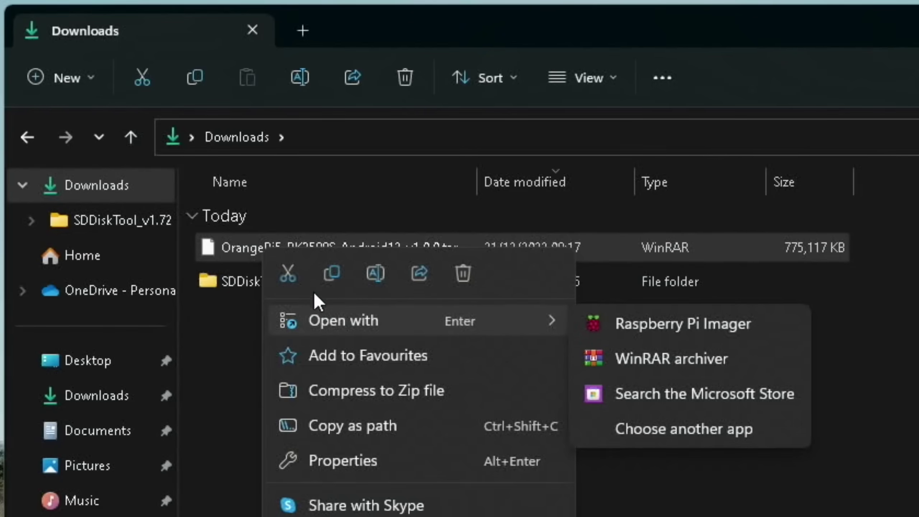
click(626, 357)
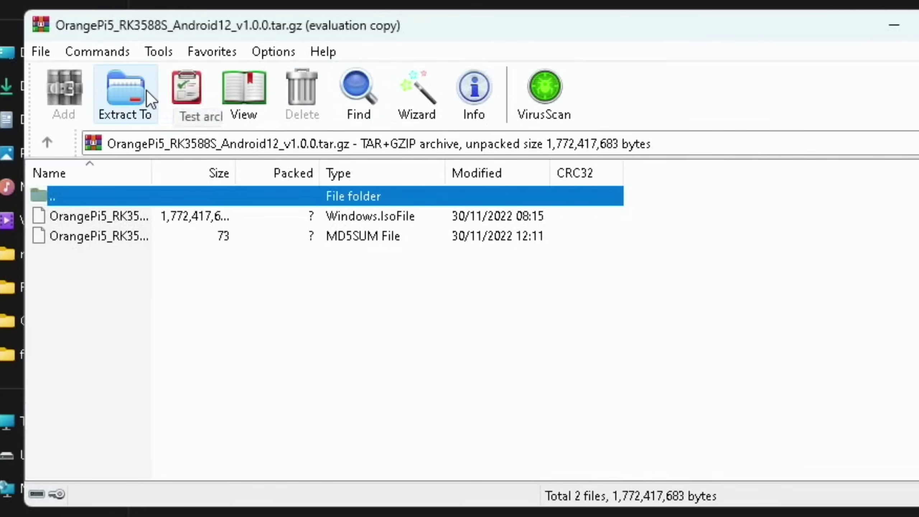
click(135, 92)
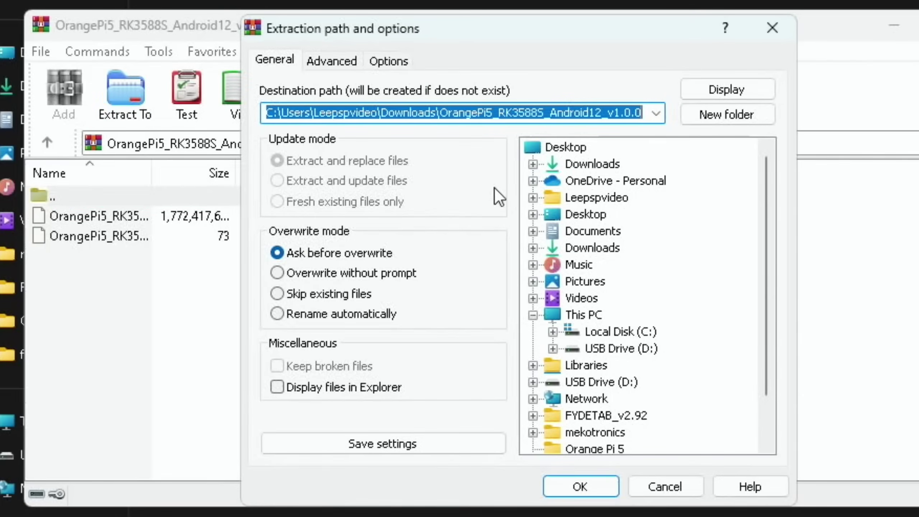
click(579, 248)
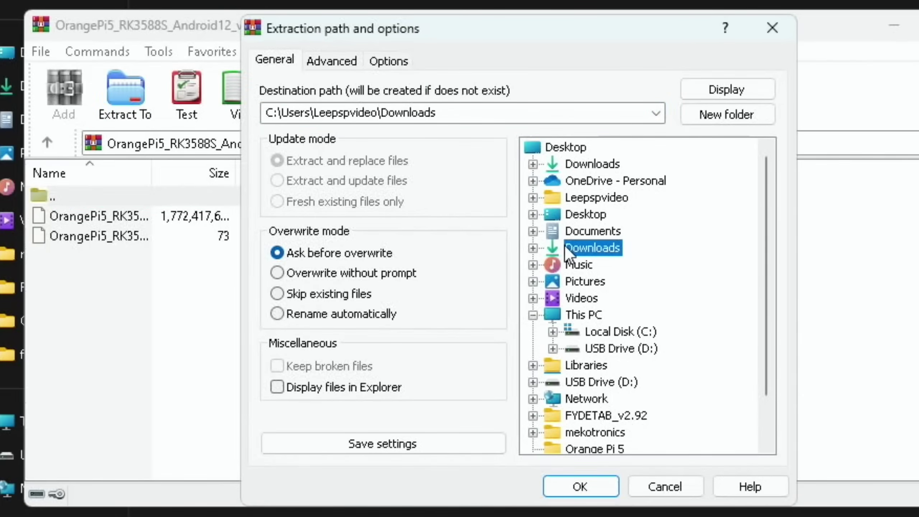
click(592, 486)
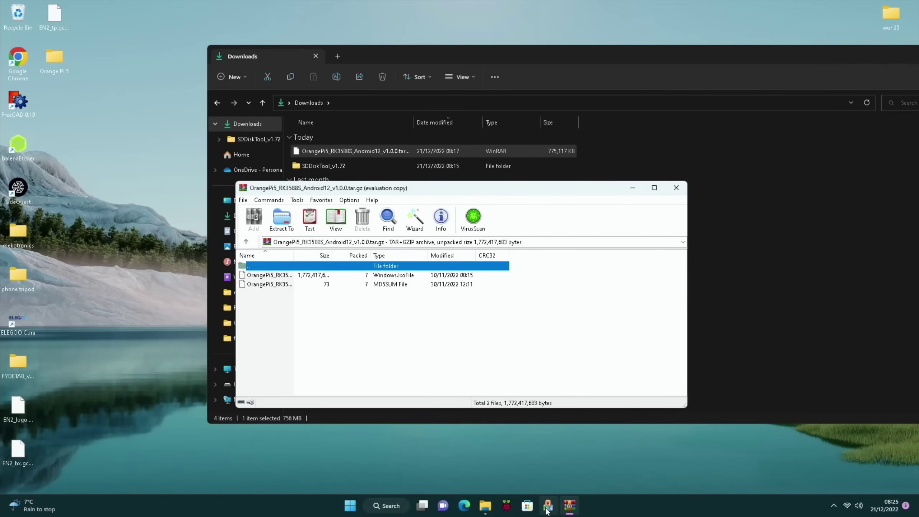
Close WinRAR and bring the Rockchip SD disk tool to the front
click(547, 506)
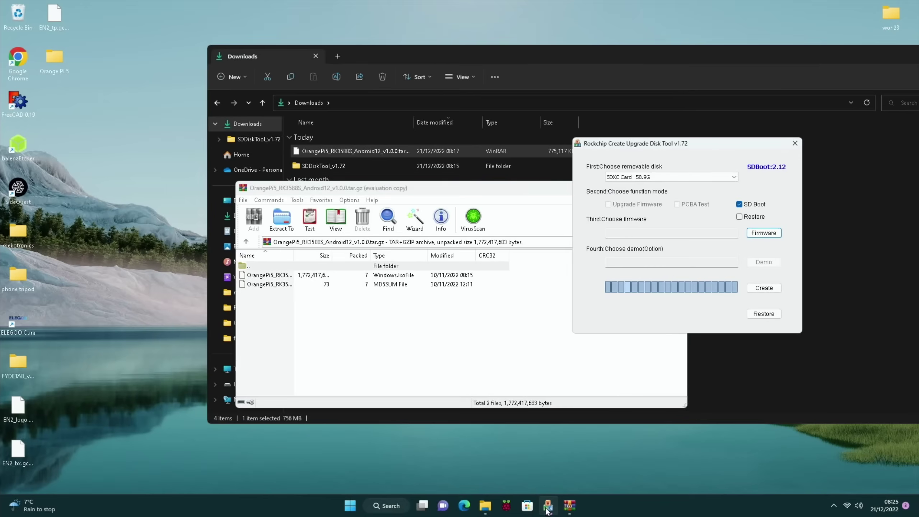
click(533, 191)
click(674, 188)
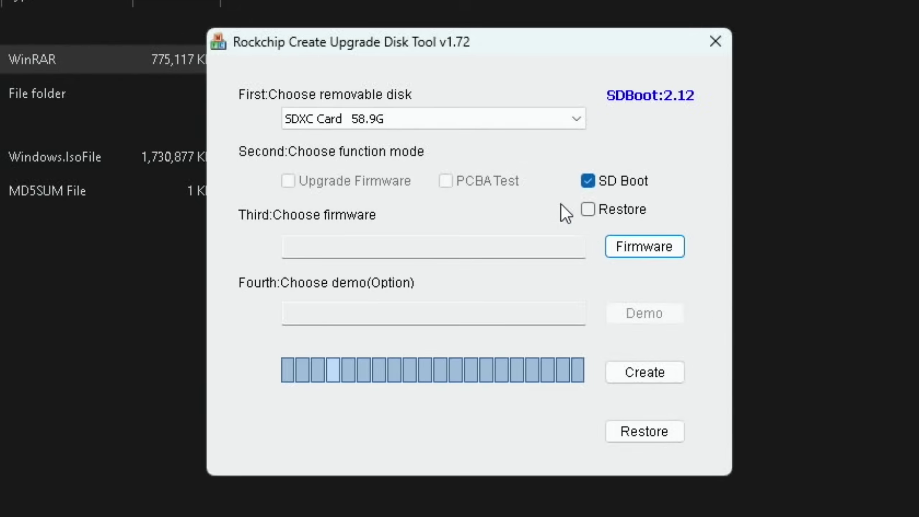
Load OrangePi5_RK3588S_Android12_v1.0.0.img and create the SD boot card, confirming the card erase
click(618, 238)
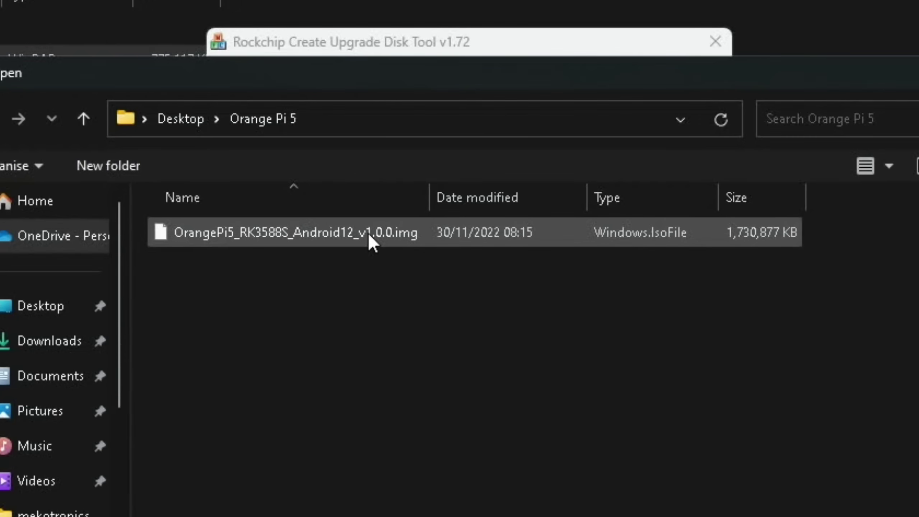
click(320, 243)
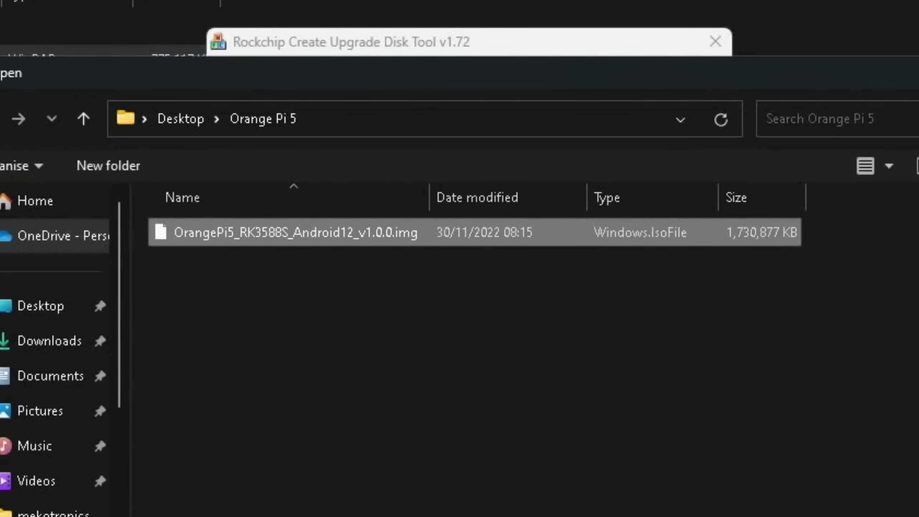
key(Return)
click(651, 373)
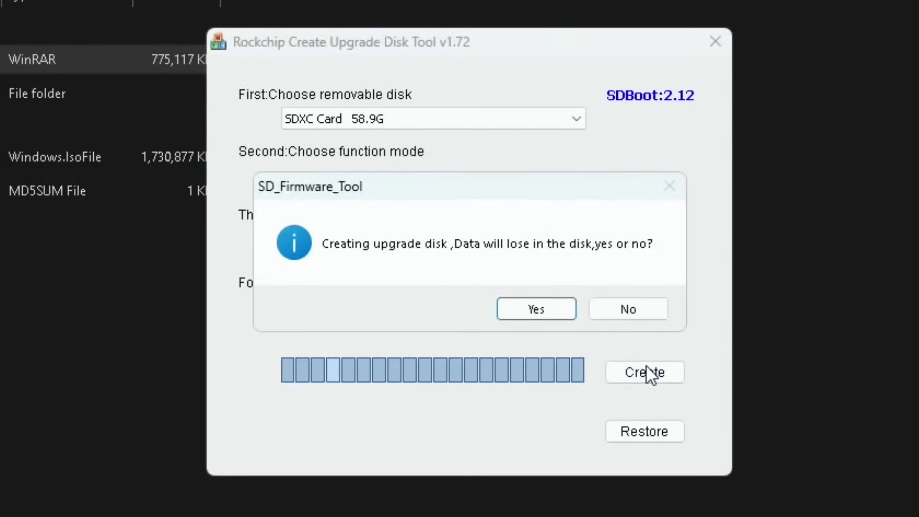
click(551, 313)
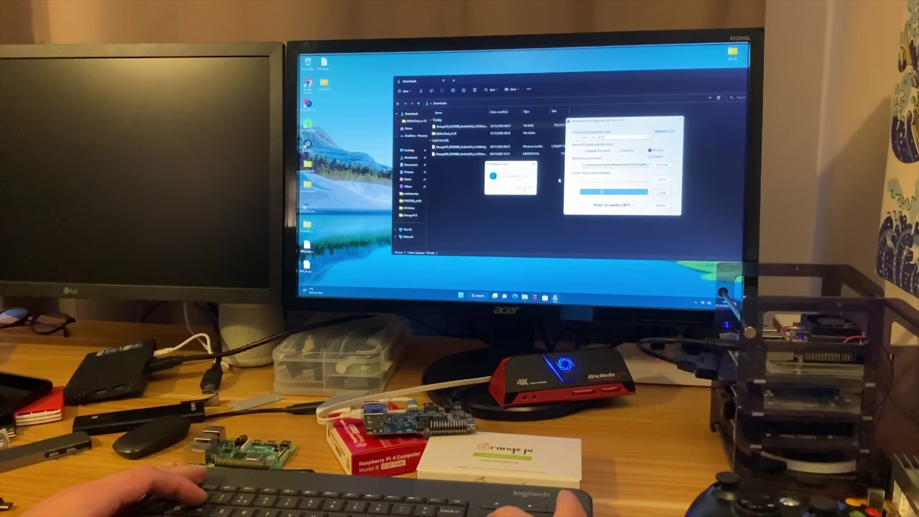
Dismiss the write-complete message and close the Rockchip SD card tool
click(527, 190)
click(680, 119)
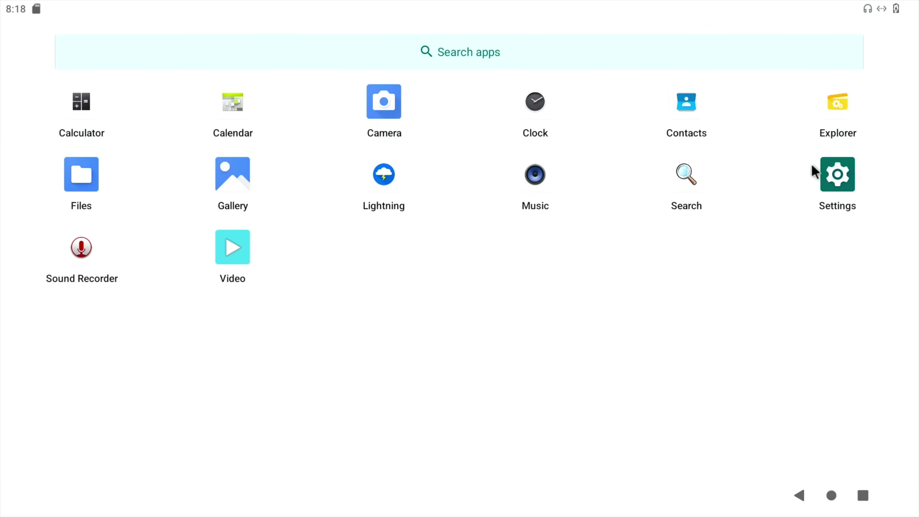
In Settings > About tablet, tap Build number repeatedly to unlock developer mode
click(837, 171)
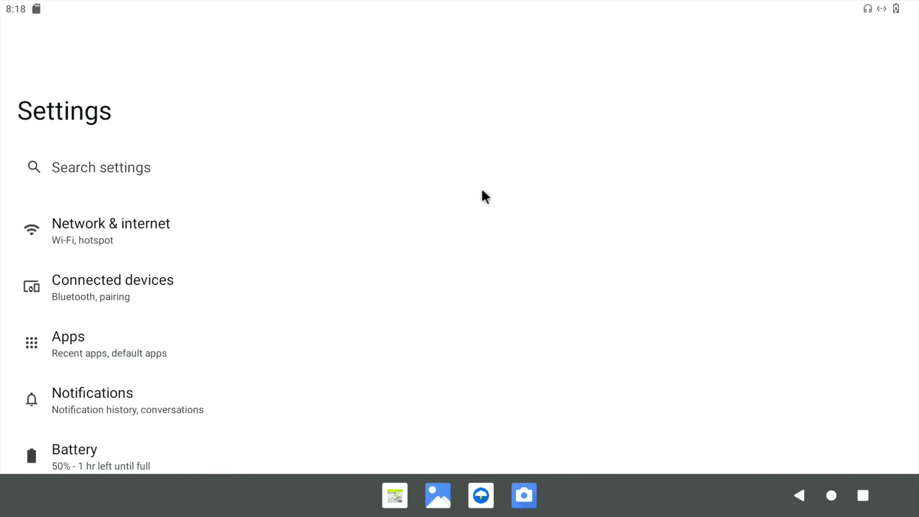
scroll(364, 230, down, 10)
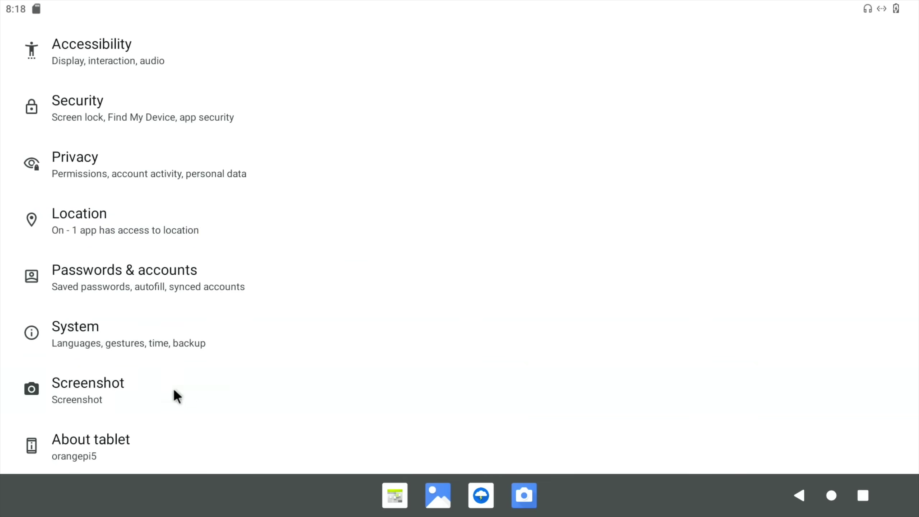
click(107, 441)
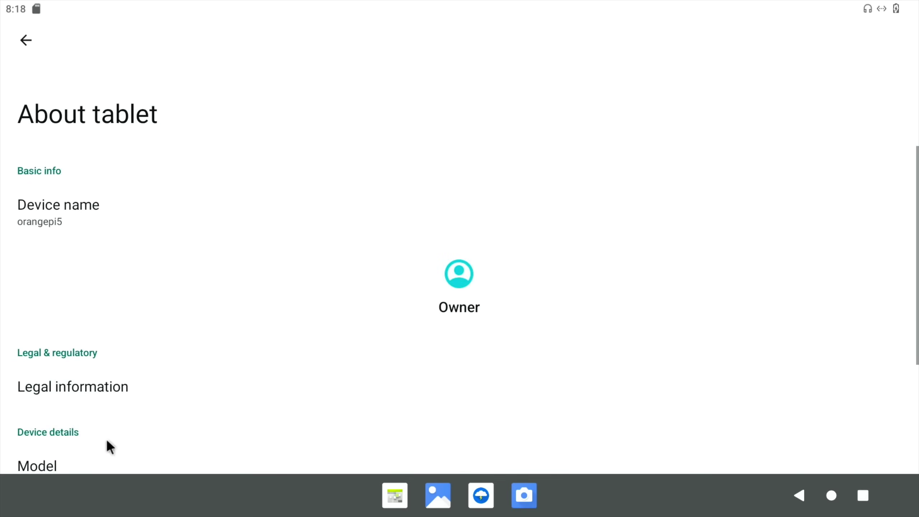
scroll(107, 441, down, 10)
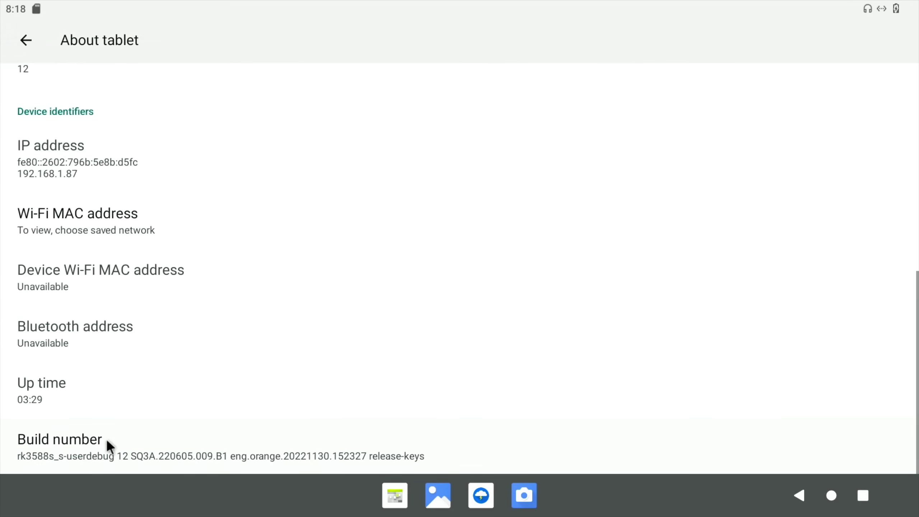
click(72, 442)
click(72, 442)
click(72, 441)
click(72, 442)
click(72, 442)
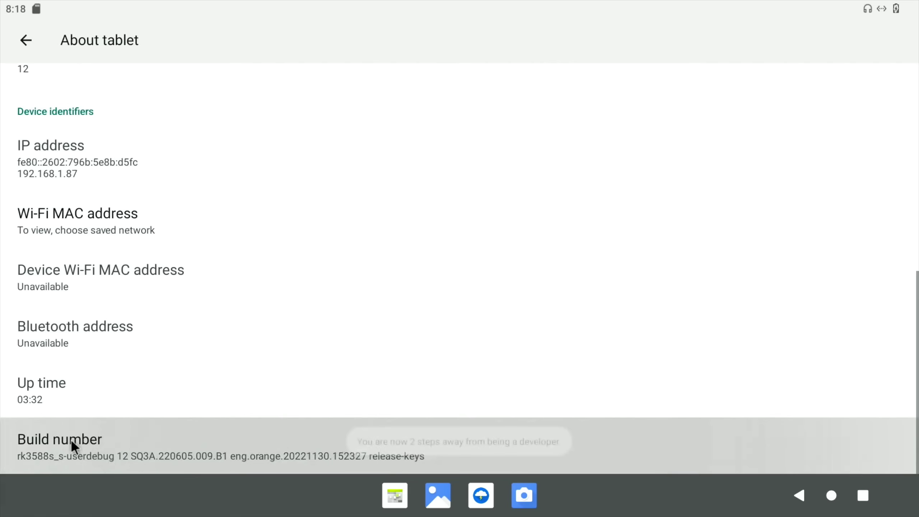
click(72, 442)
click(71, 442)
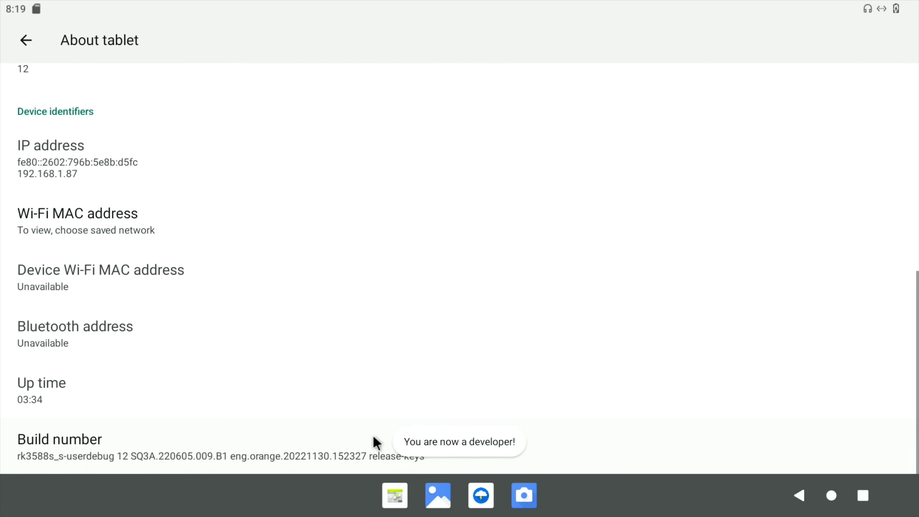
key(Escape)
Check System > Developer options is on, then return to the home screen
click(164, 340)
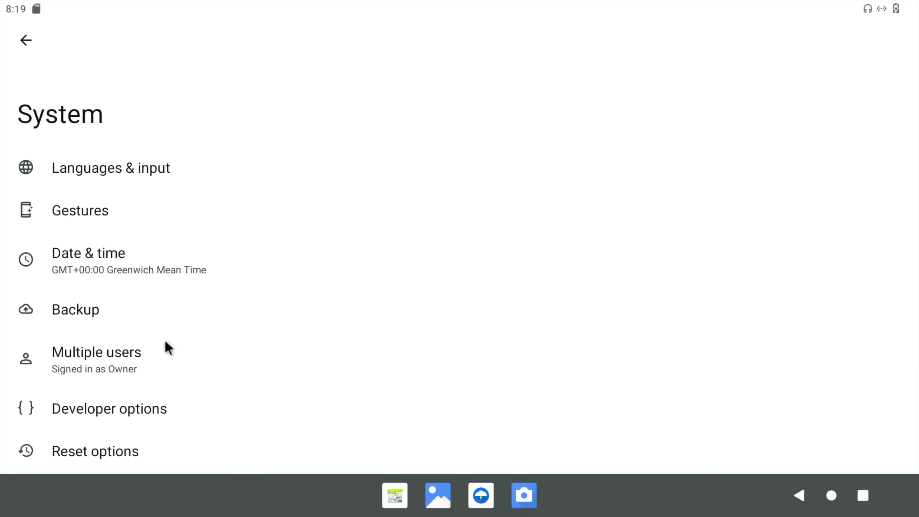
click(126, 409)
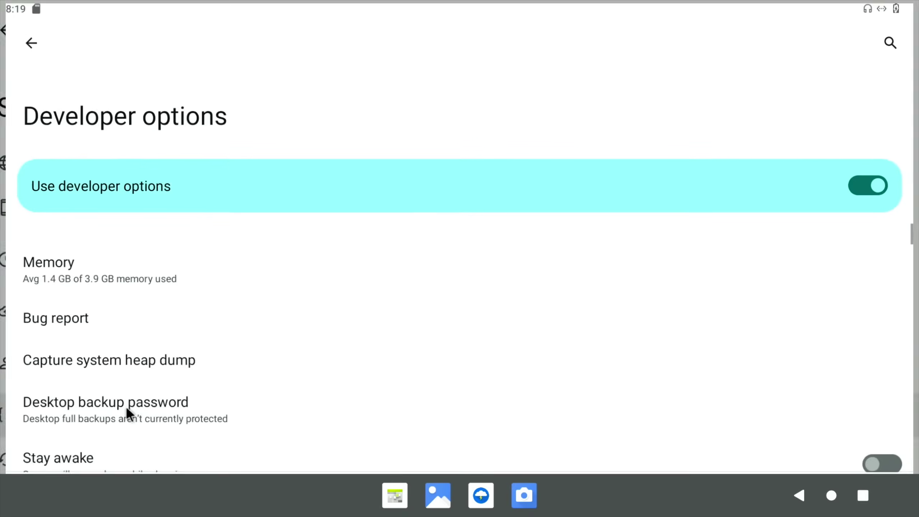
click(800, 496)
click(832, 496)
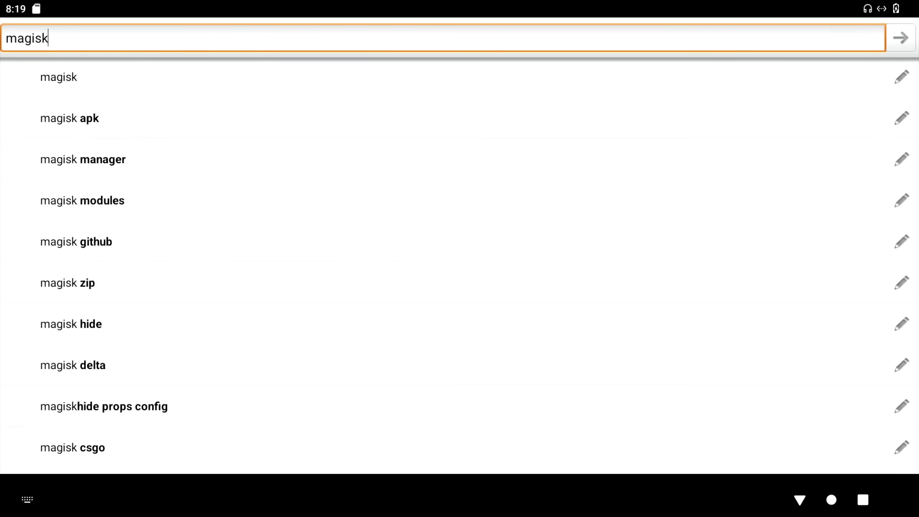
Submit the 'magisk' search and accept Google's cookie consent to reach the results
key(Return)
click(479, 419)
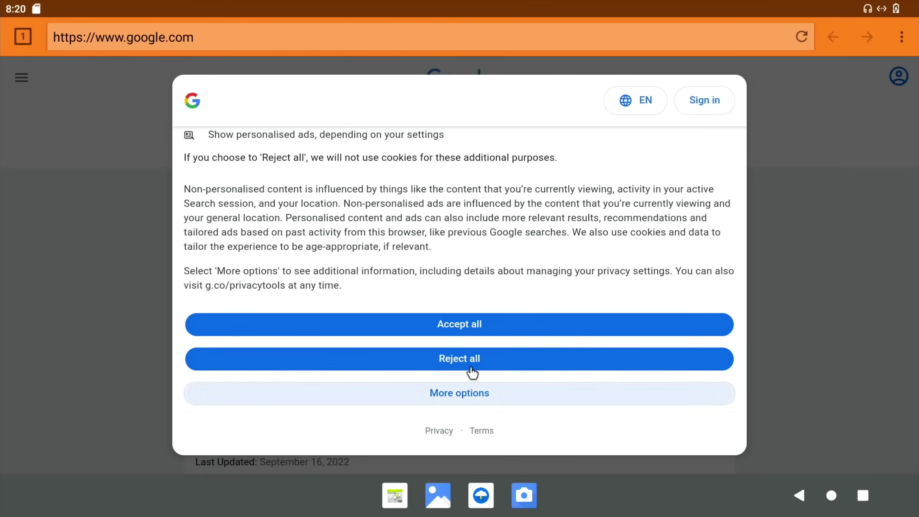
click(460, 330)
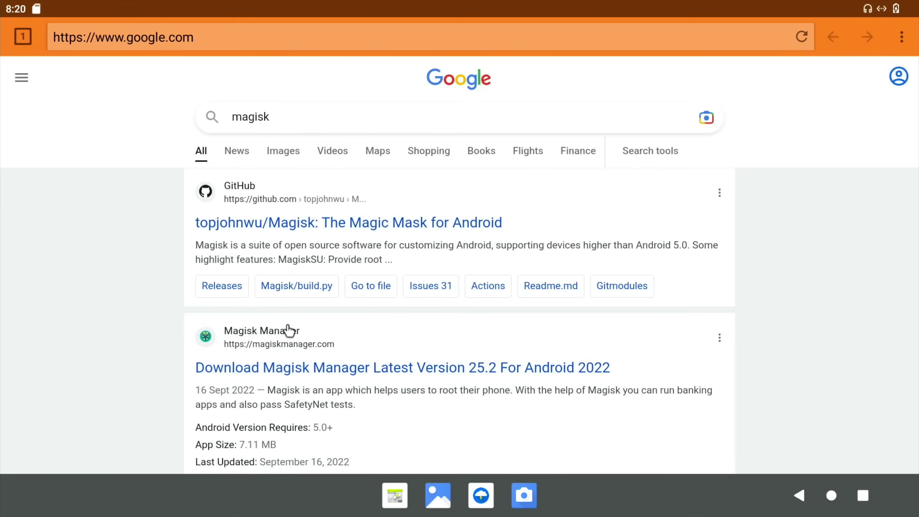
Open the magiskmanager.com result, tap Download Magisk App, and close the full-screen ad
click(271, 336)
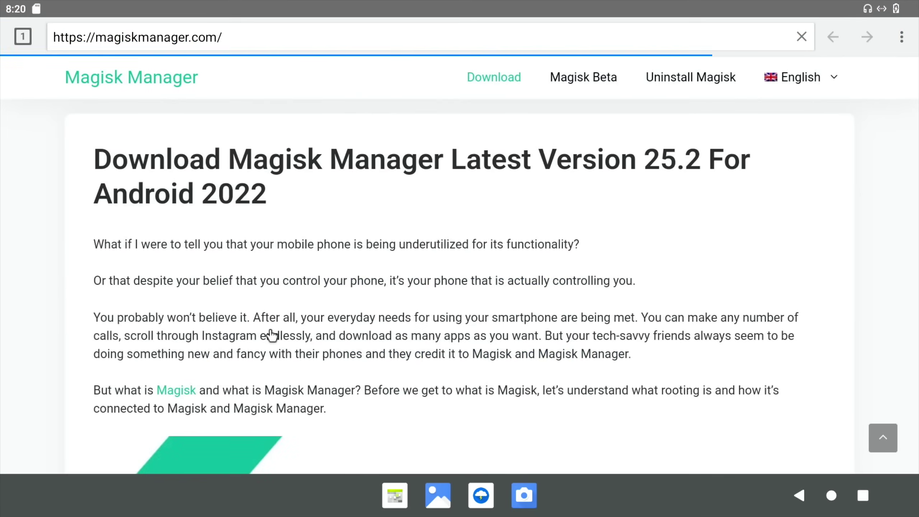
scroll(272, 335, down, 10)
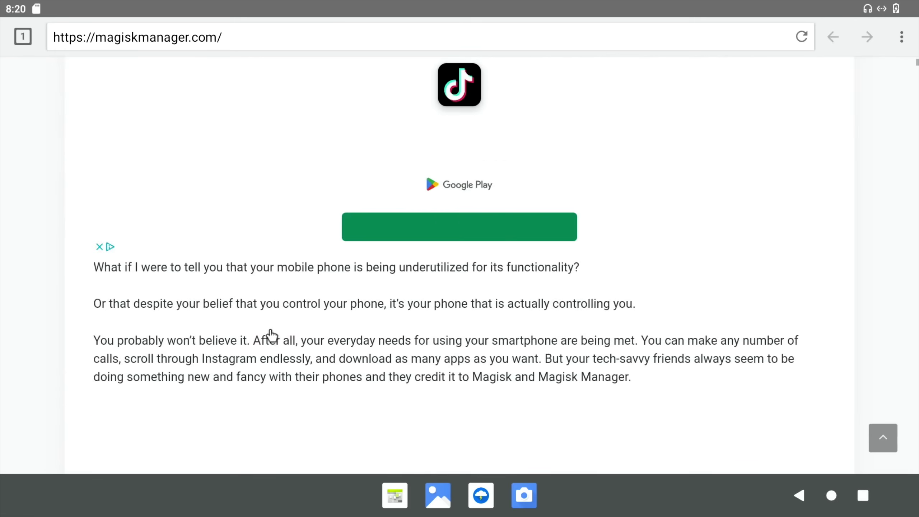
scroll(272, 336, down, 15)
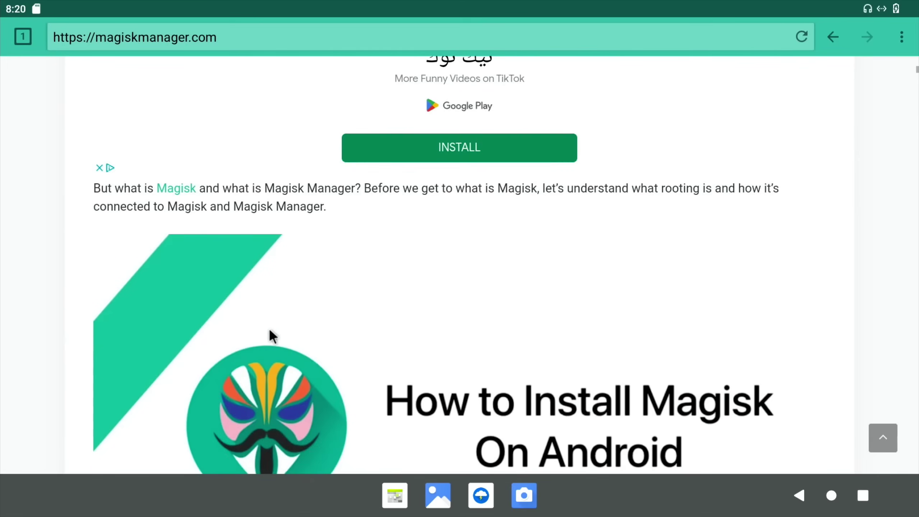
scroll(272, 335, down, 10)
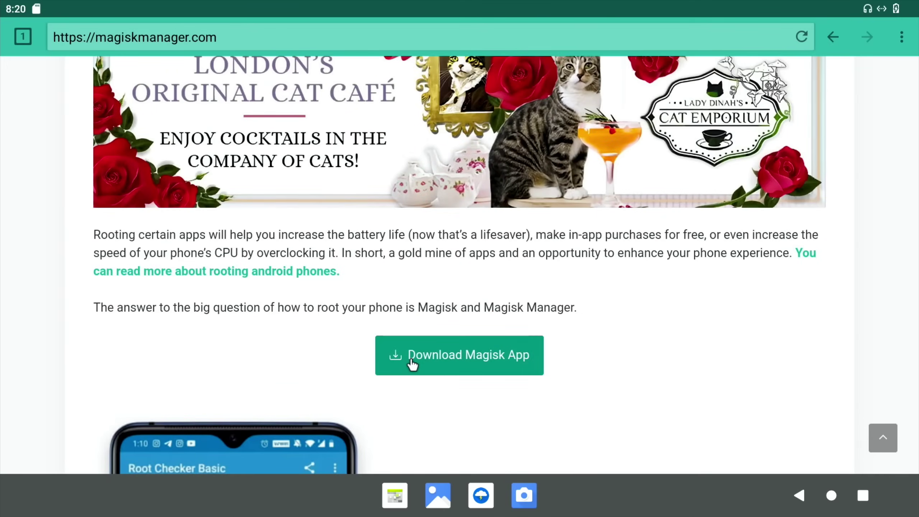
click(410, 357)
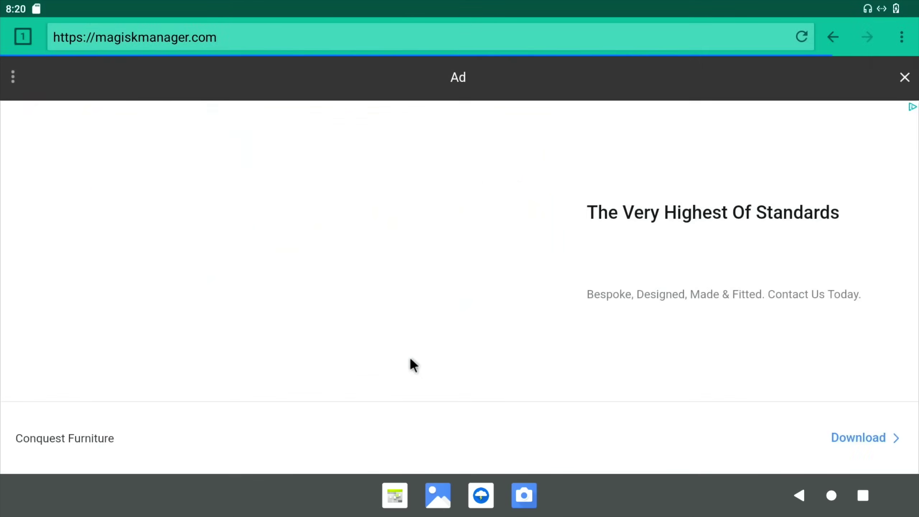
click(904, 77)
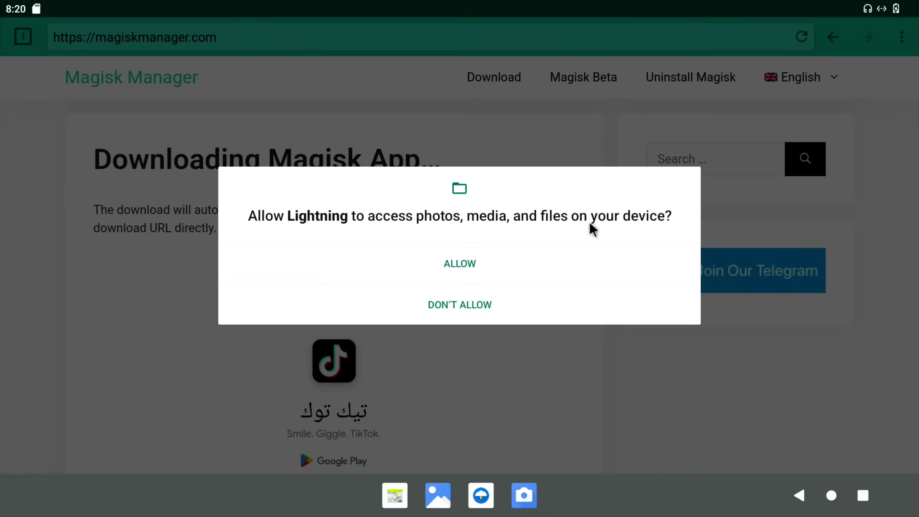
Allow Lightning file access, download Magisk-v25.2.apk, and open it from the notifications
click(474, 263)
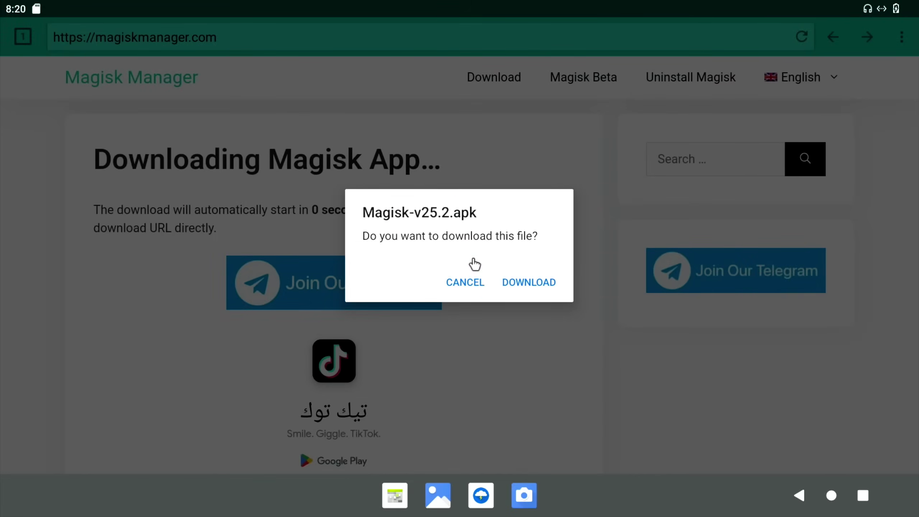
click(524, 285)
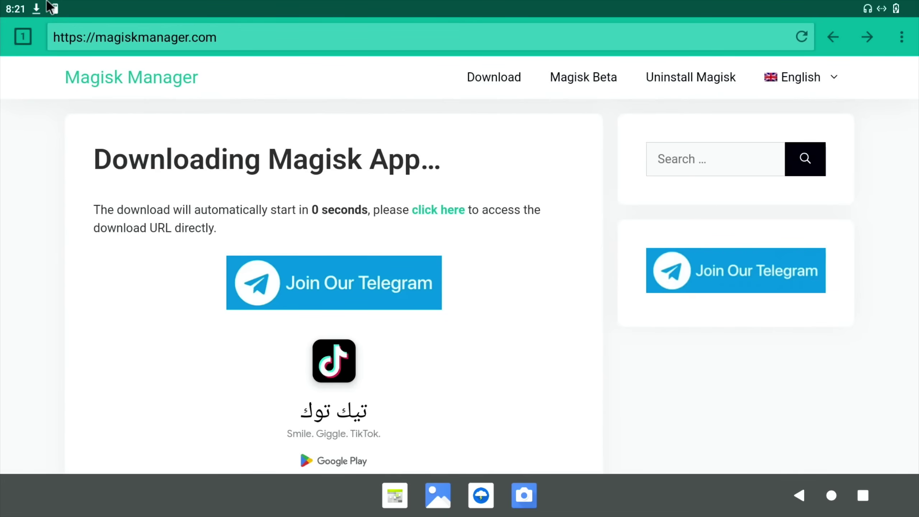
drag(50, 6, 75, 313)
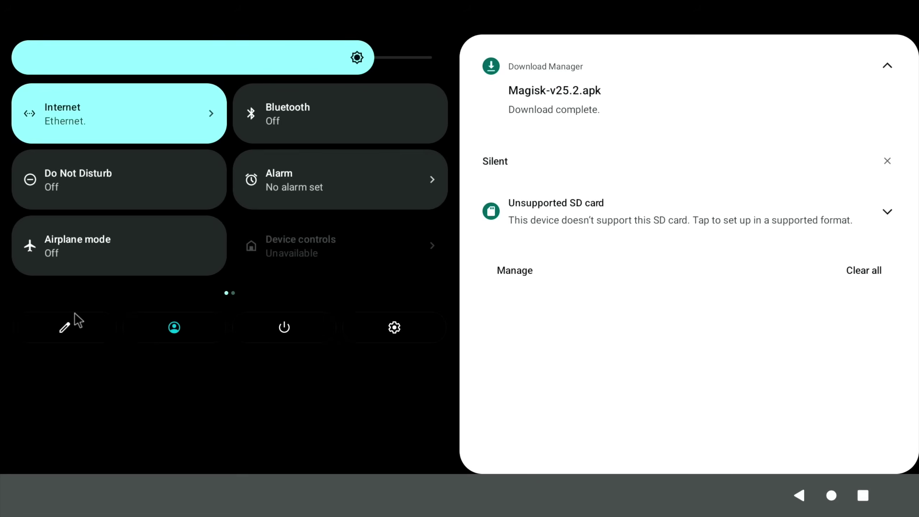
click(537, 93)
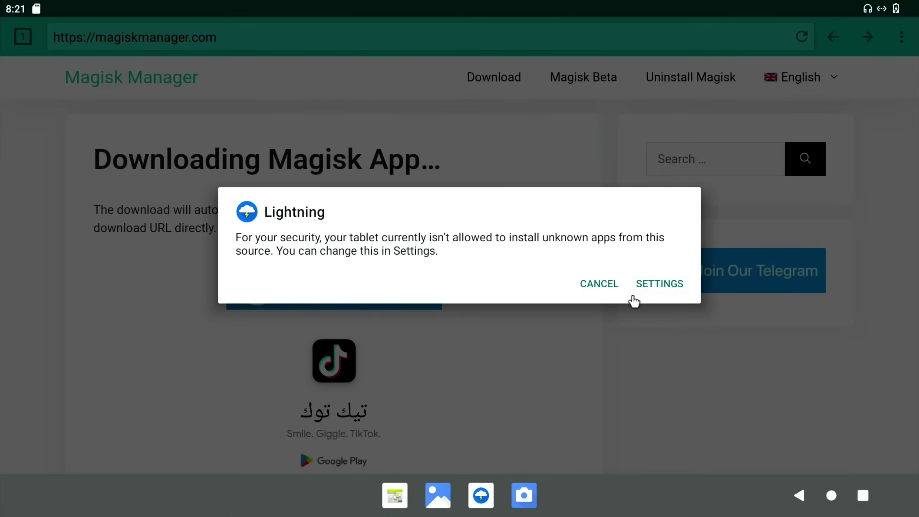
Allow Lightning to install unknown apps, then install Magisk 25.2 and open it
click(657, 289)
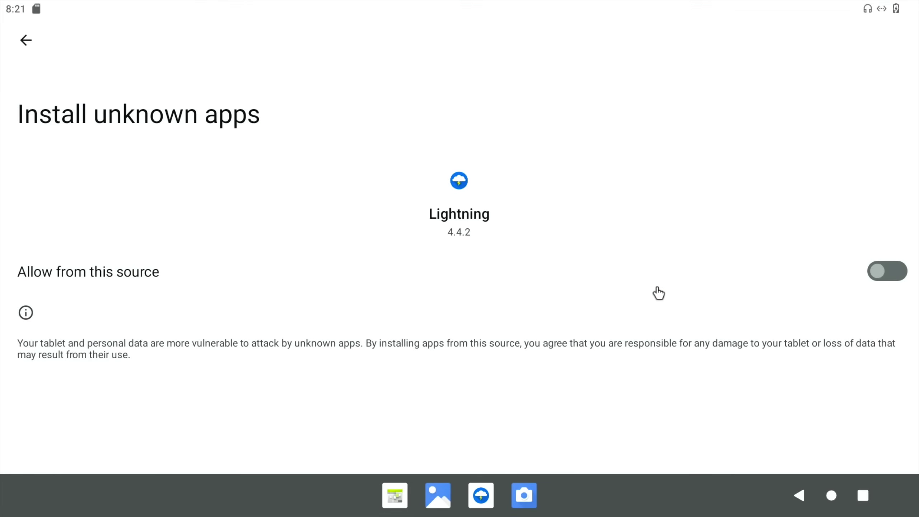
click(896, 272)
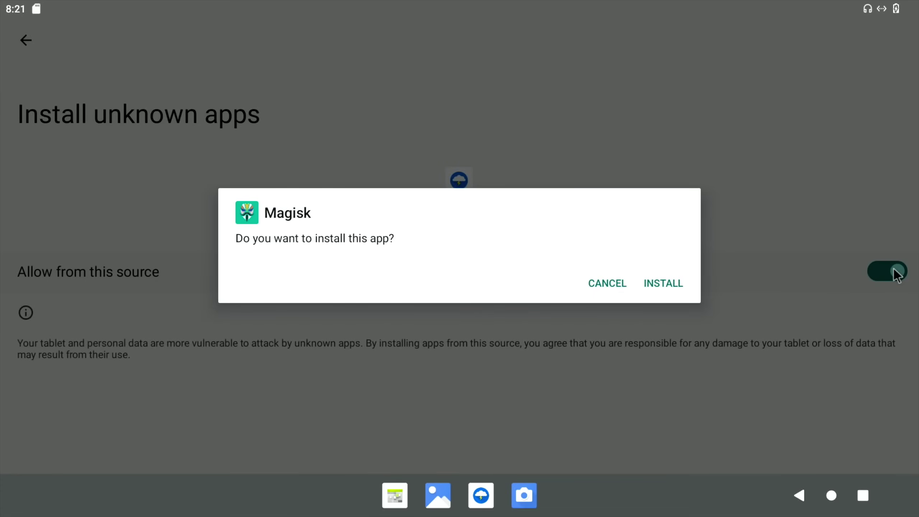
click(673, 289)
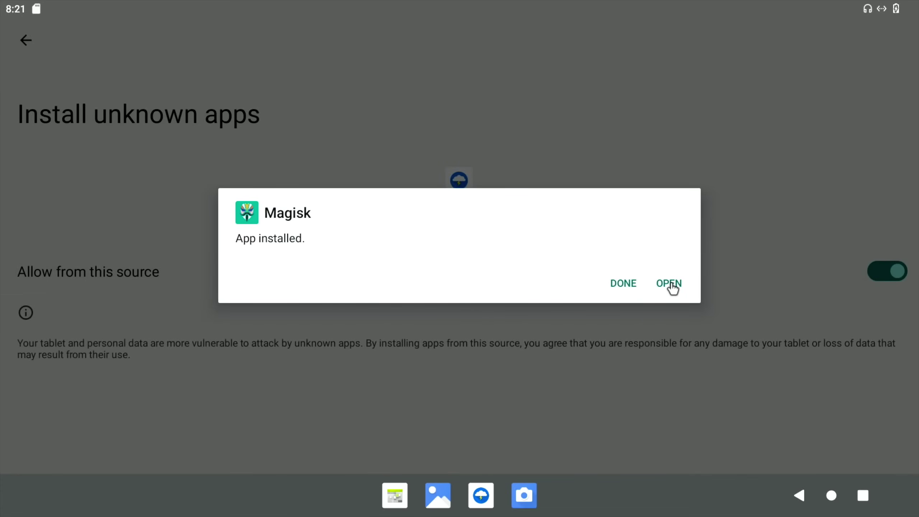
click(669, 284)
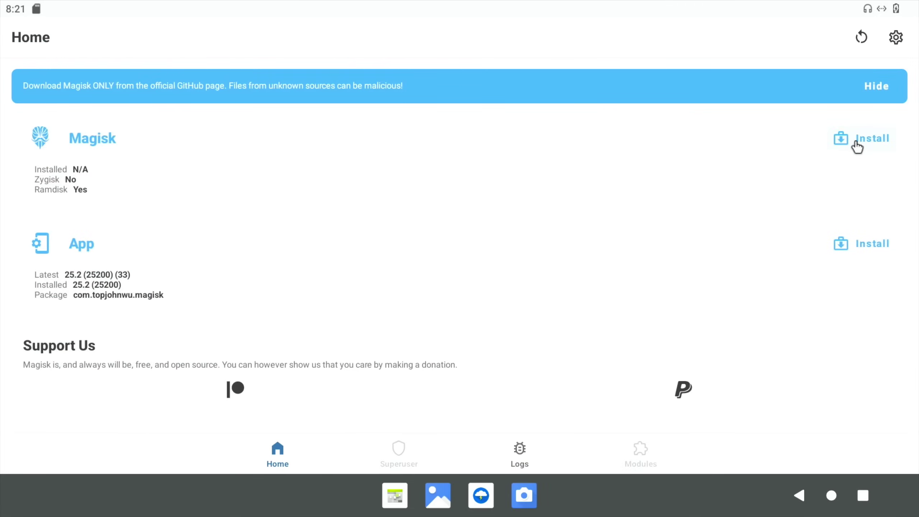
Direct Install Magisk onto the boot image, then reboot the Orange Pi
click(858, 146)
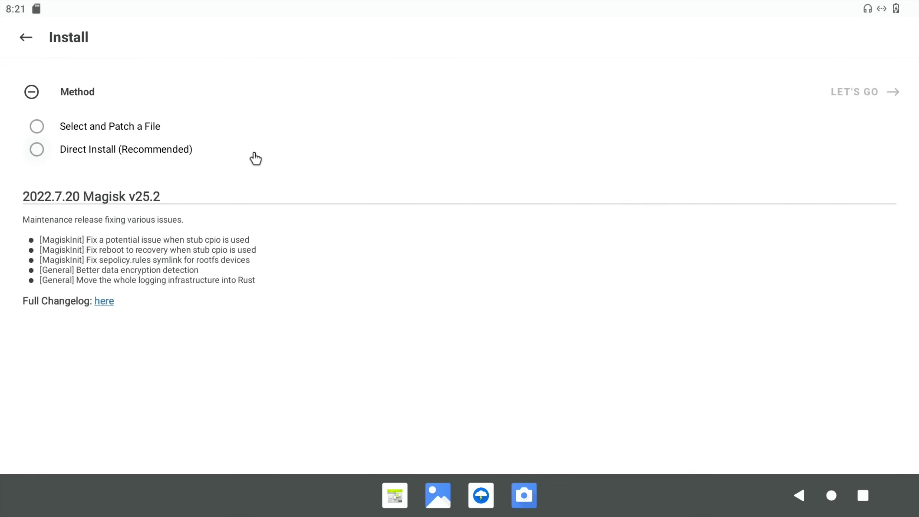
click(38, 153)
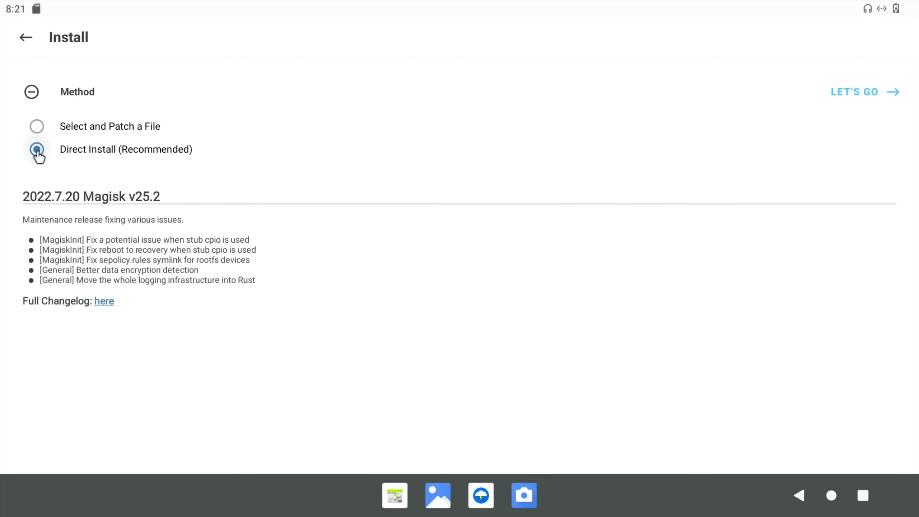
click(858, 92)
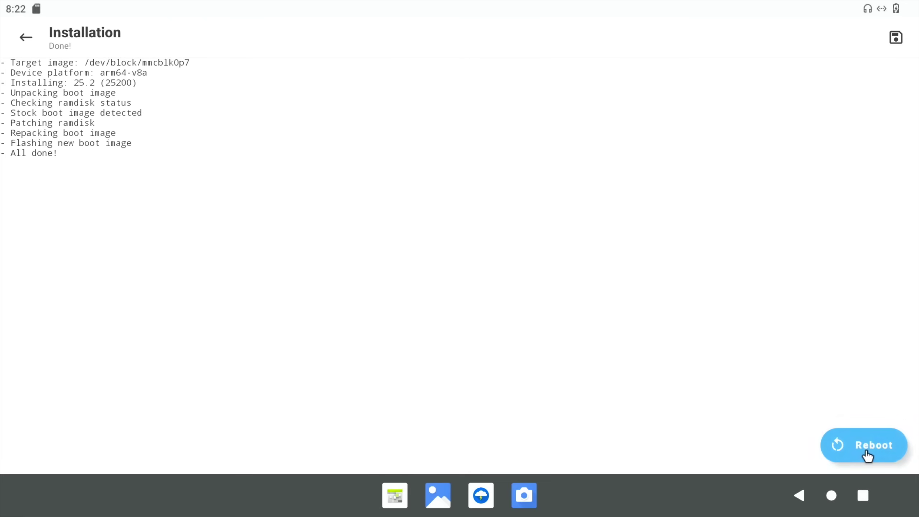
click(868, 453)
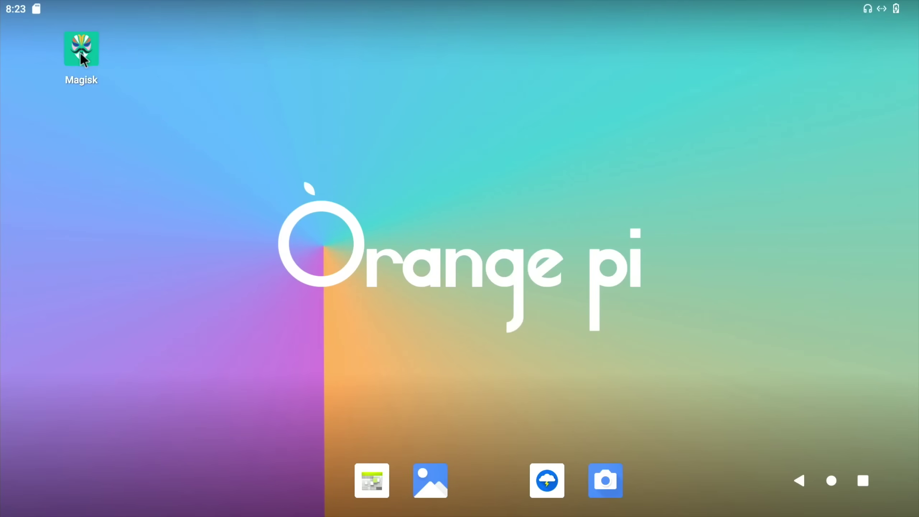
Search Google for 'magisk gapps', open the SourceForge MagiskGApps result, skip the apk download, and accept privacy terms
drag(80, 51, 112, 163)
click(153, 63)
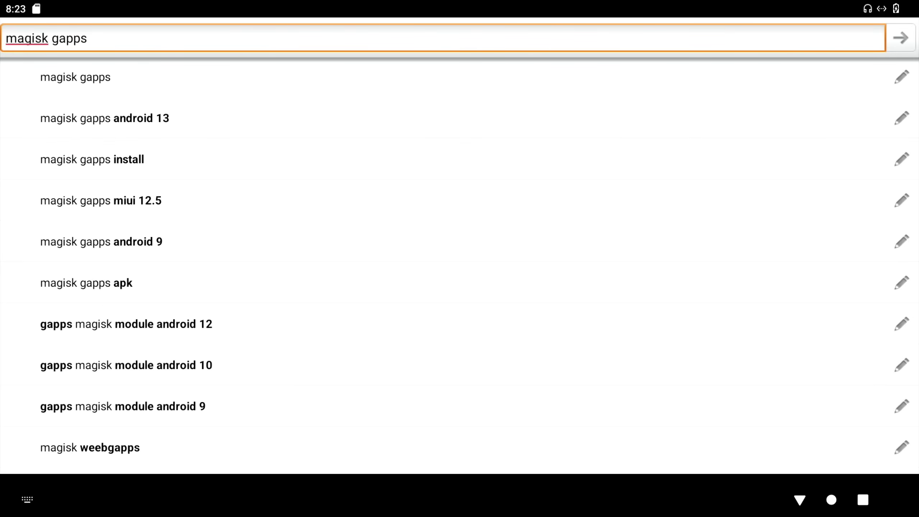
key(Return)
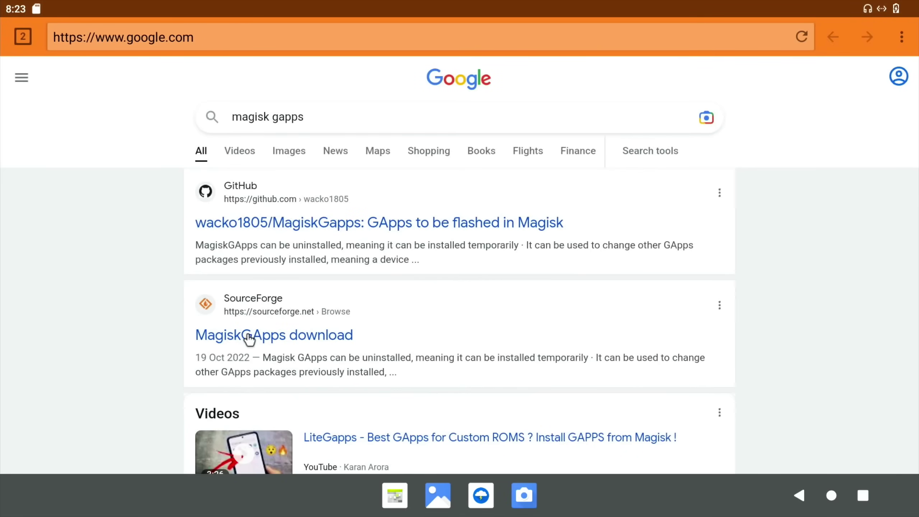
click(248, 334)
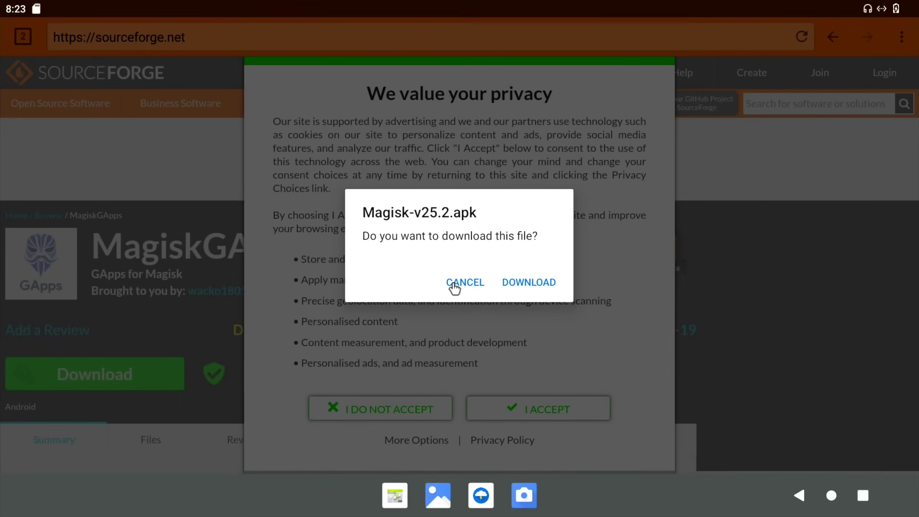
click(454, 284)
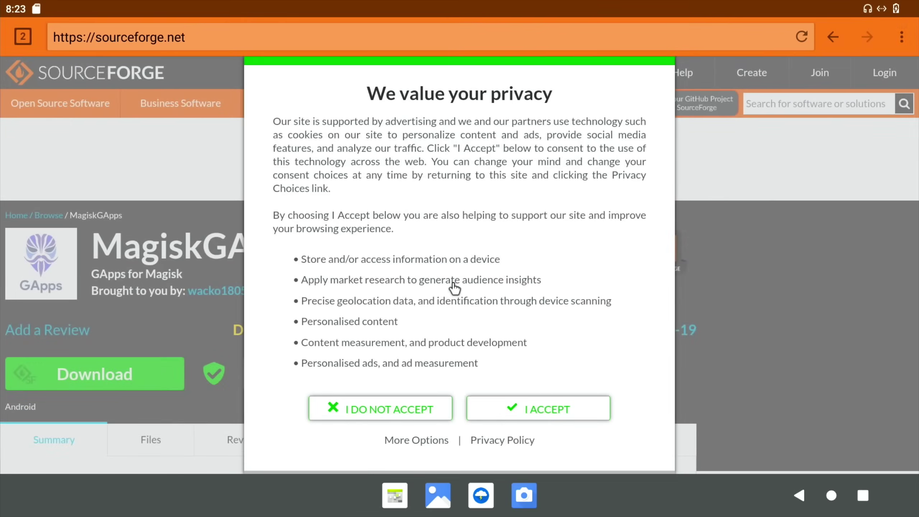
click(504, 406)
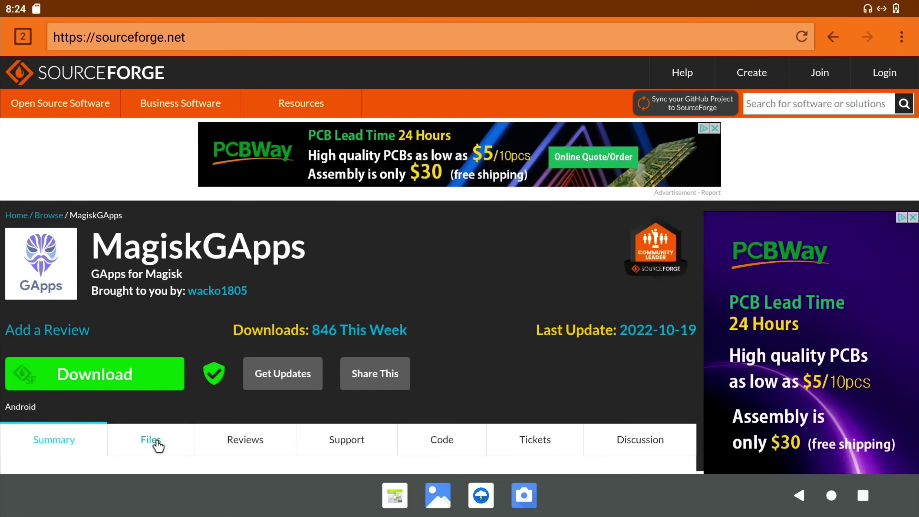
Browse the project Files to android-12L-ALPHA > 17.10.2022 and open MagiskGApps-a.12L.BASIC.10.16.2022.zip's page
click(157, 440)
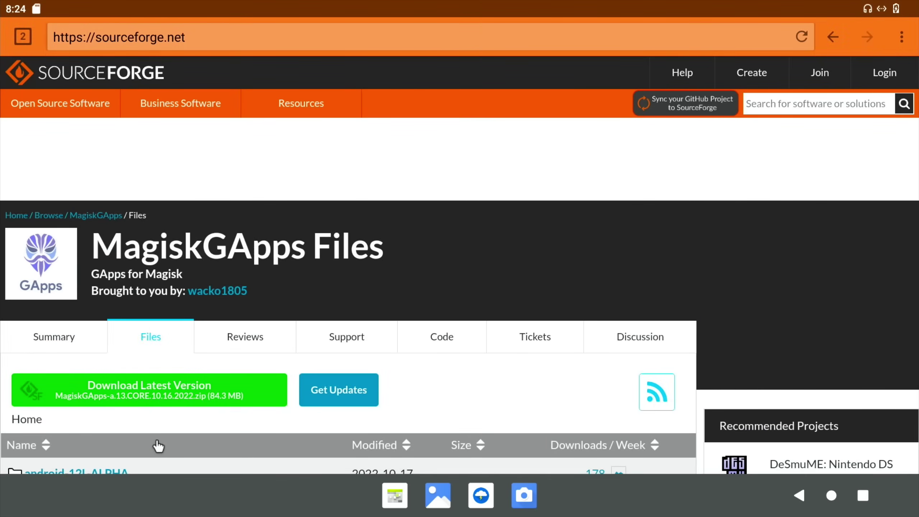
scroll(157, 440, down, 5)
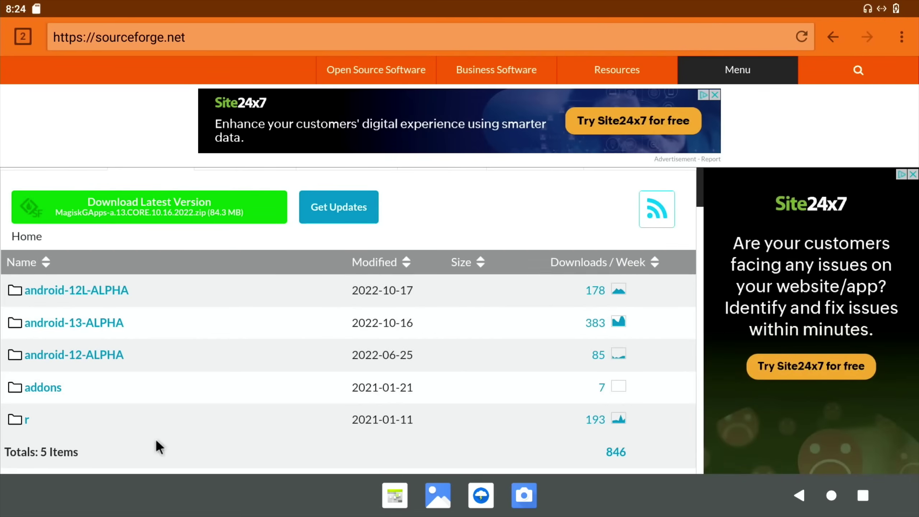
click(60, 296)
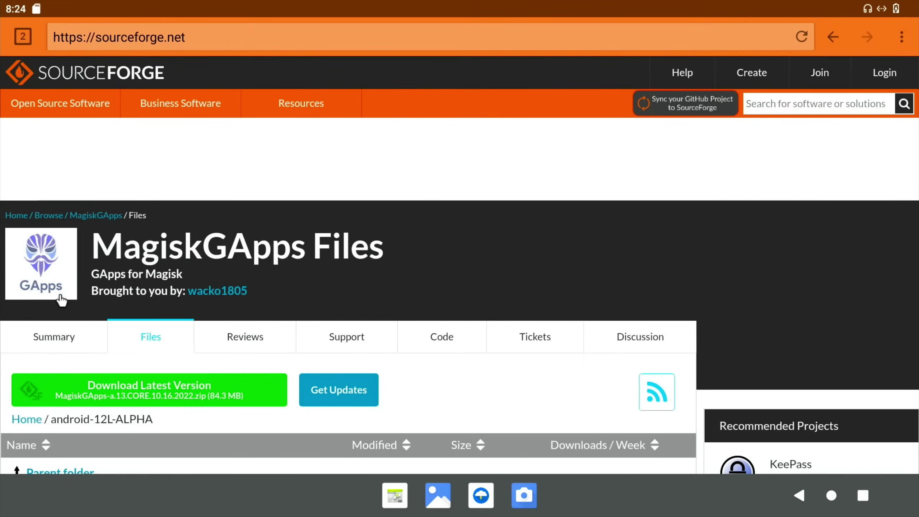
scroll(61, 300, down, 5)
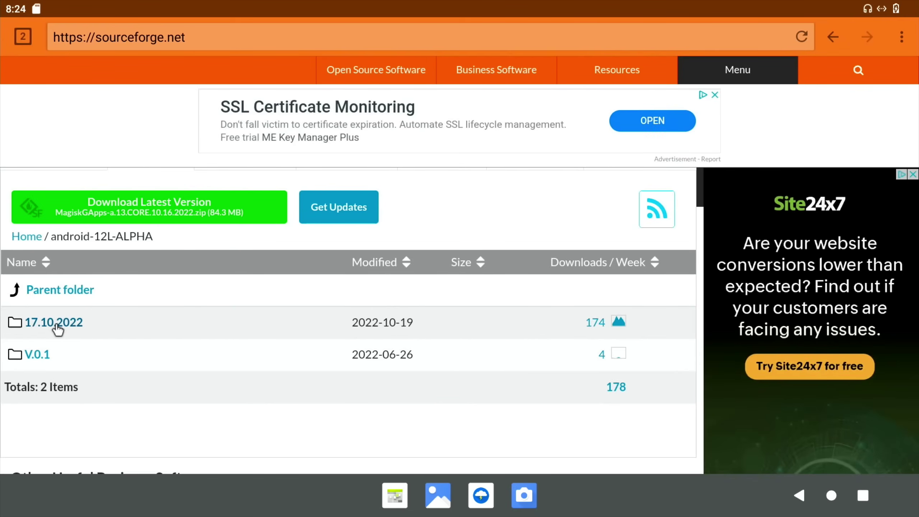
click(57, 326)
scroll(56, 328, down, 5)
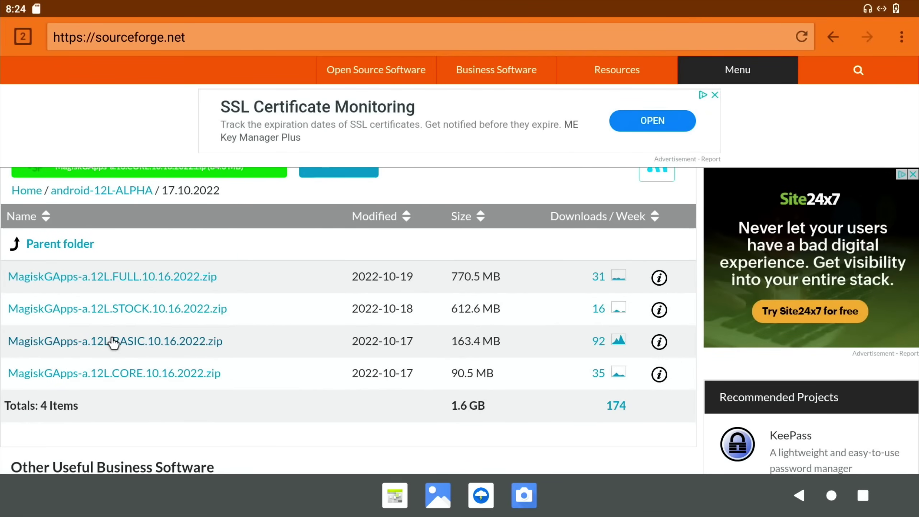
click(114, 342)
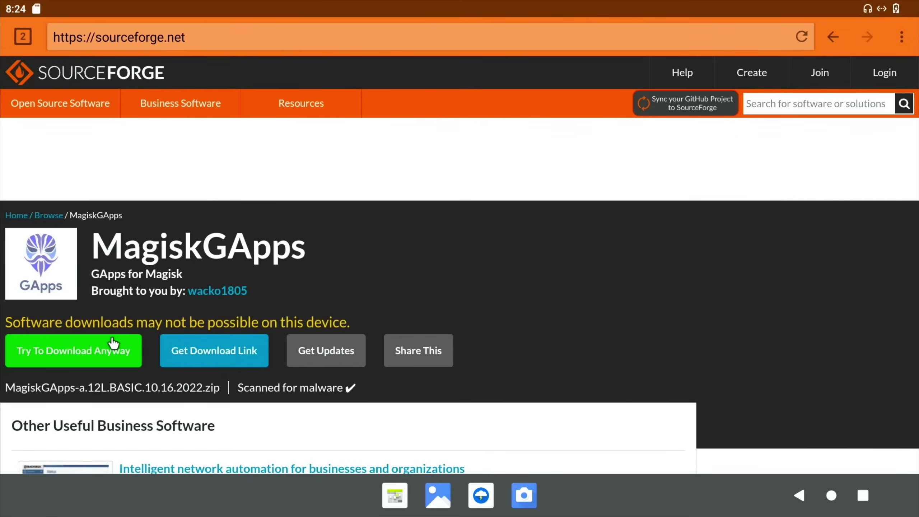
Download the BASIC package as MagiskGApps-a.bin despite the warning, verify it finished, and return home
click(86, 348)
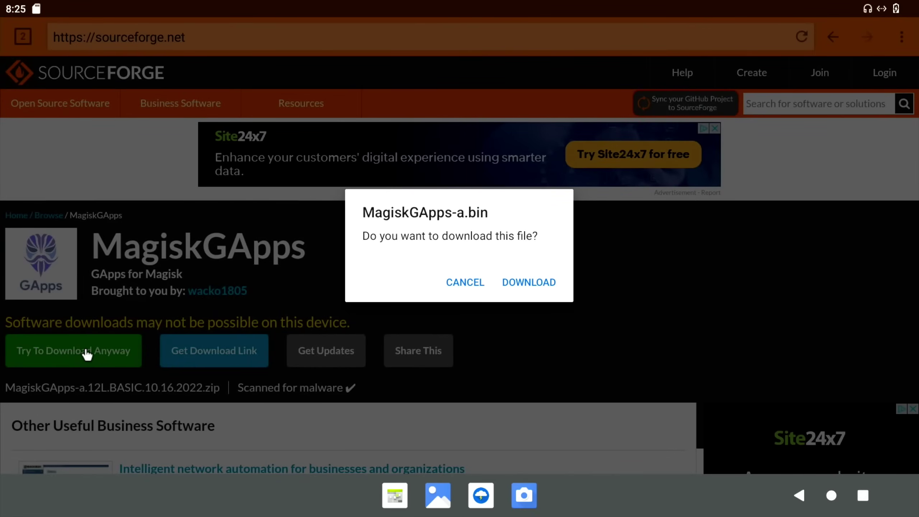
click(529, 284)
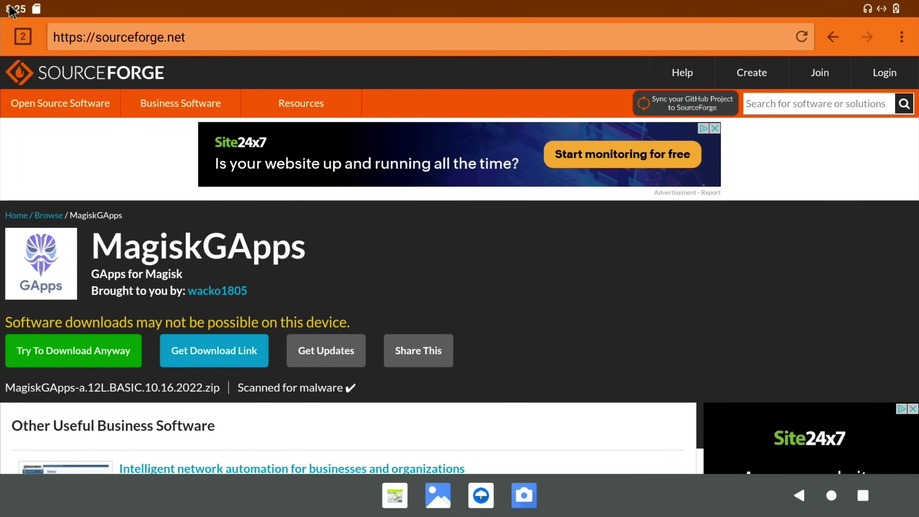
drag(11, 10, 61, 152)
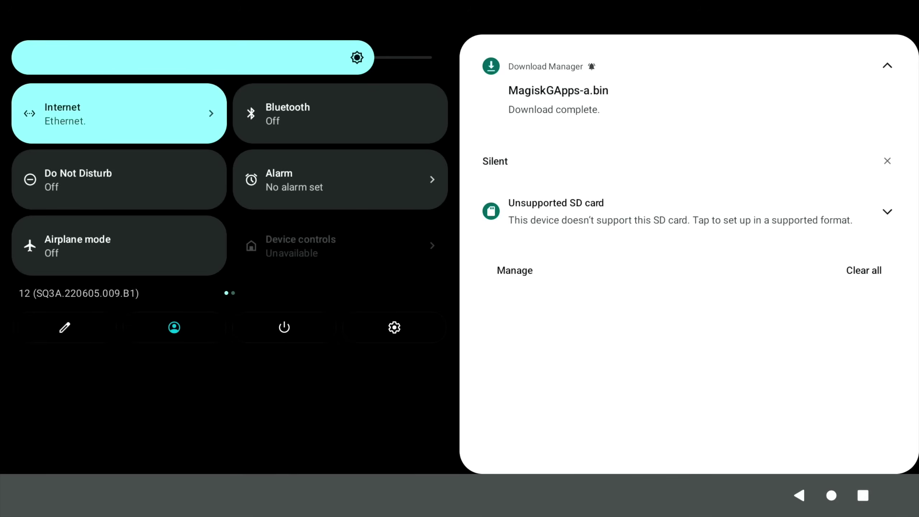
click(833, 494)
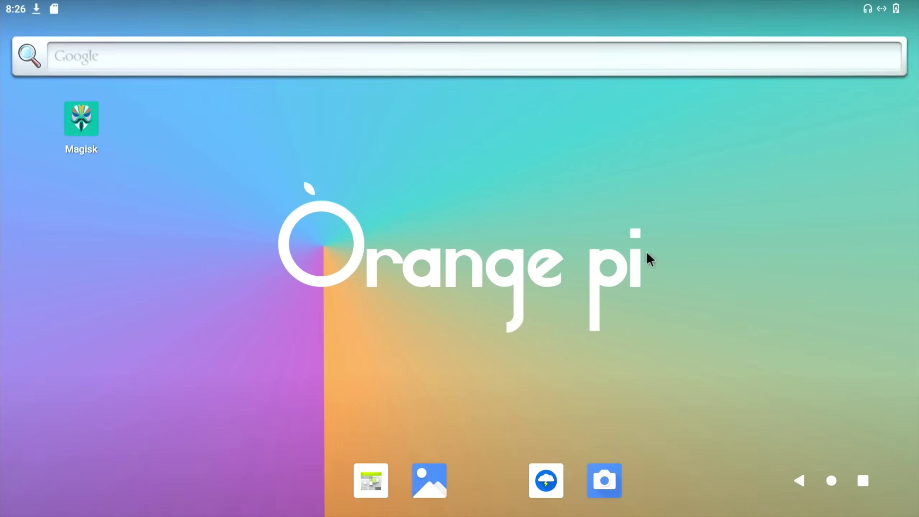
Pin Files to the dock from the app drawer and open its Downloads folder's MagiskGApps file
drag(646, 257, 658, 161)
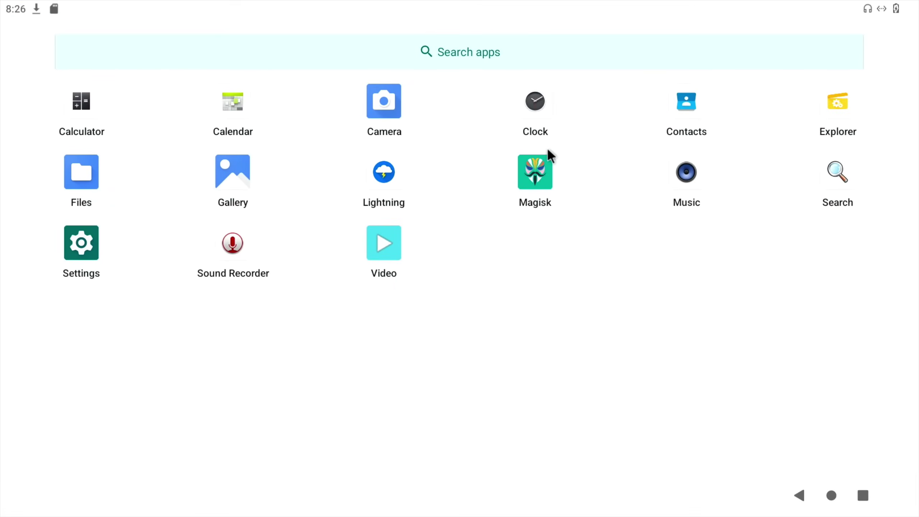
drag(90, 169, 493, 469)
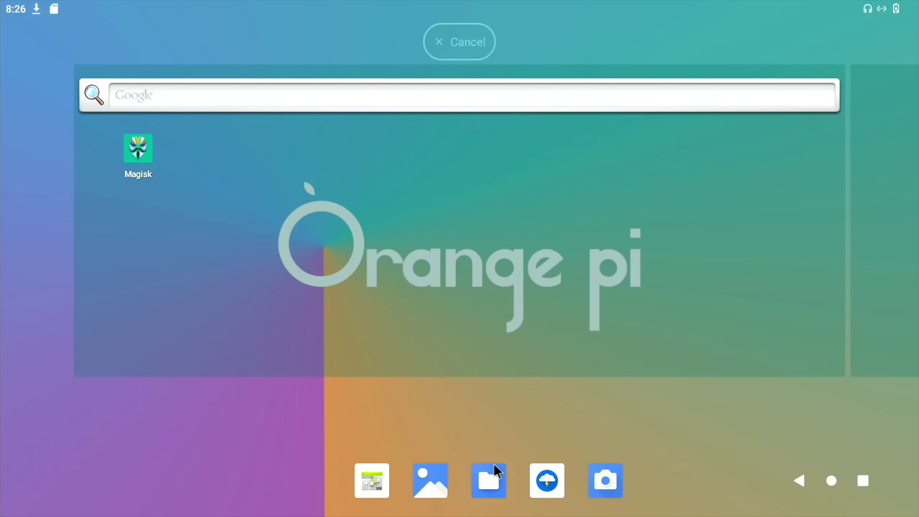
click(492, 477)
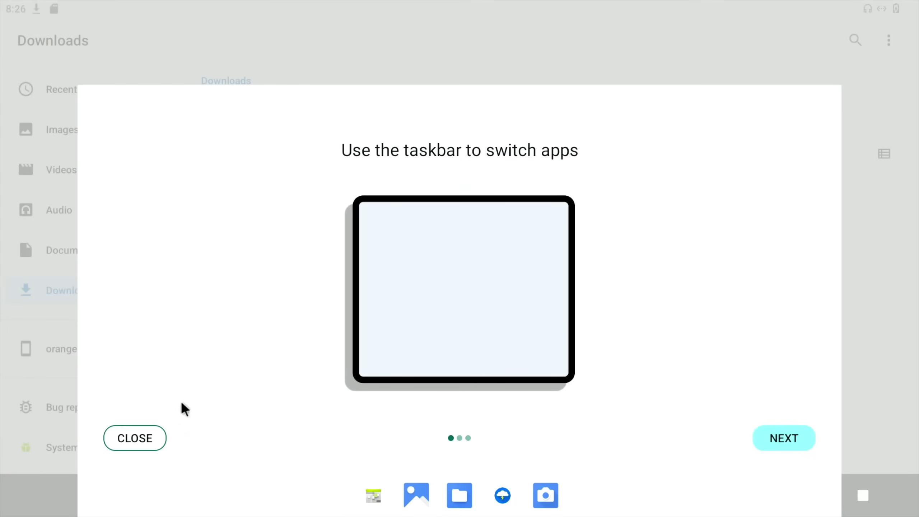
click(135, 437)
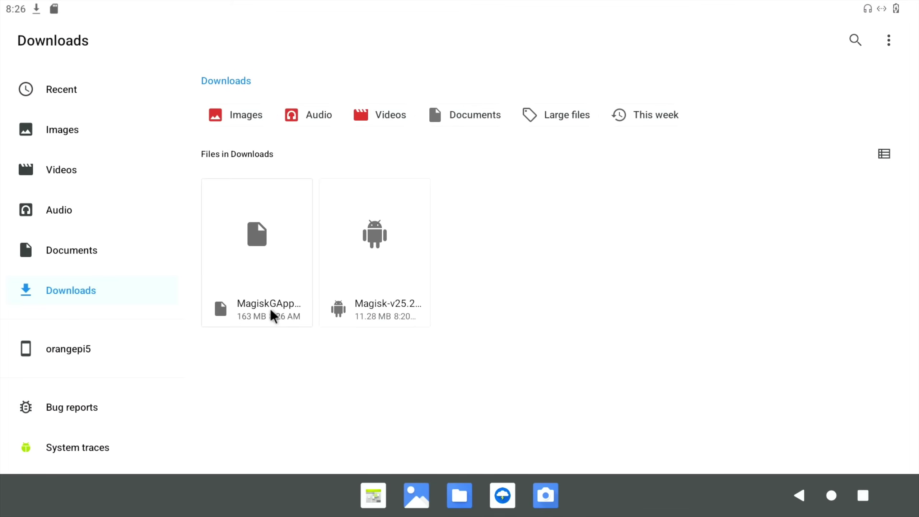
click(273, 316)
Rename MagiskGApps-a.bin to MagiskGApps.zip, then launch Magisk from the home screen
right_click(274, 315)
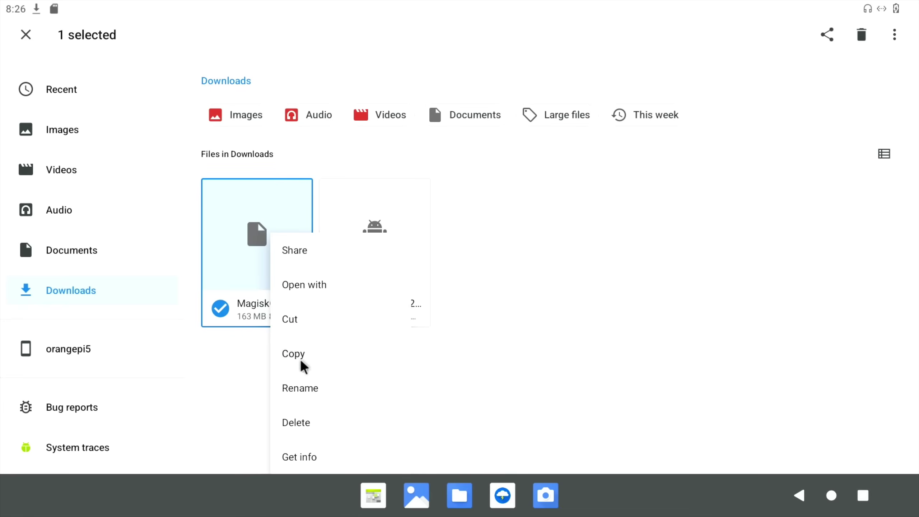
click(308, 387)
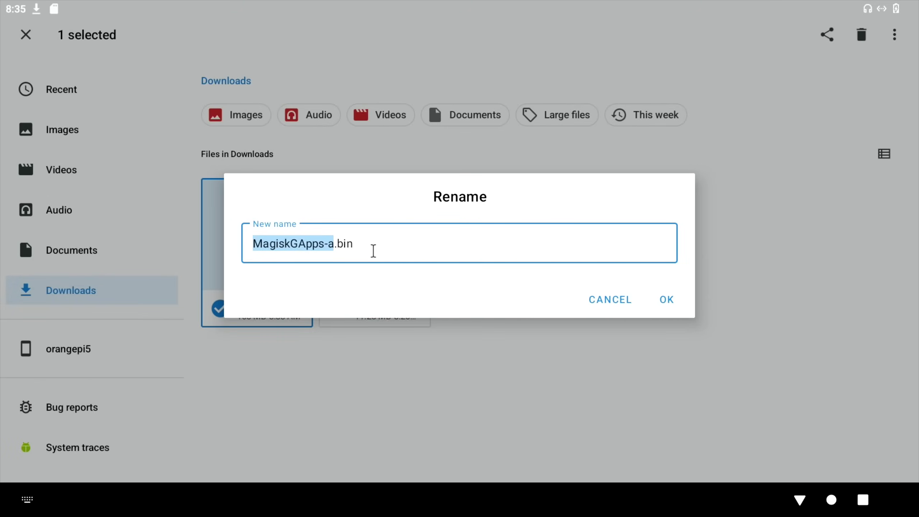
click(373, 251)
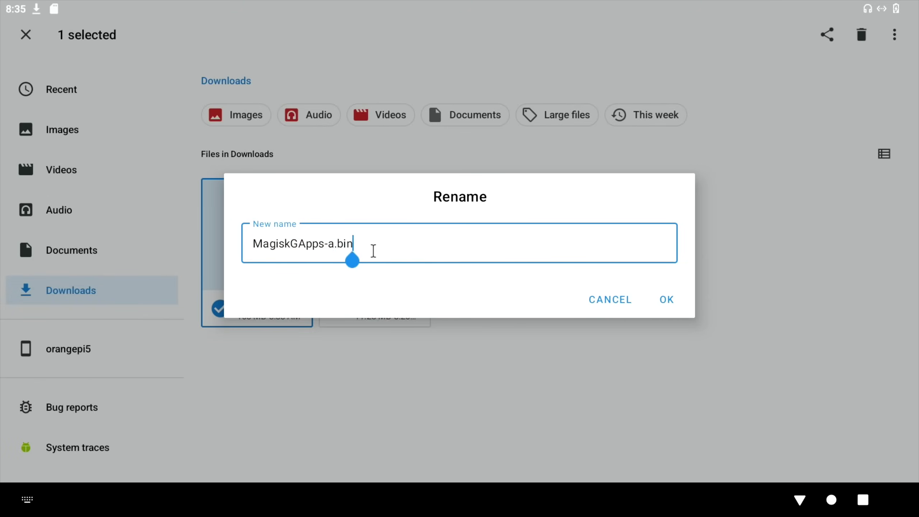
key(BackSpace)
key(BackSpace)
key(BackSpace)
text(.zip)
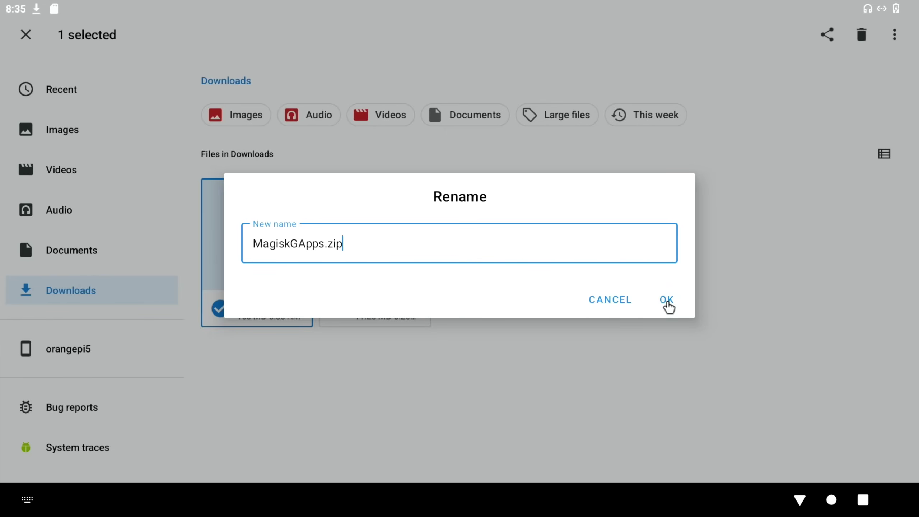
click(667, 301)
click(831, 498)
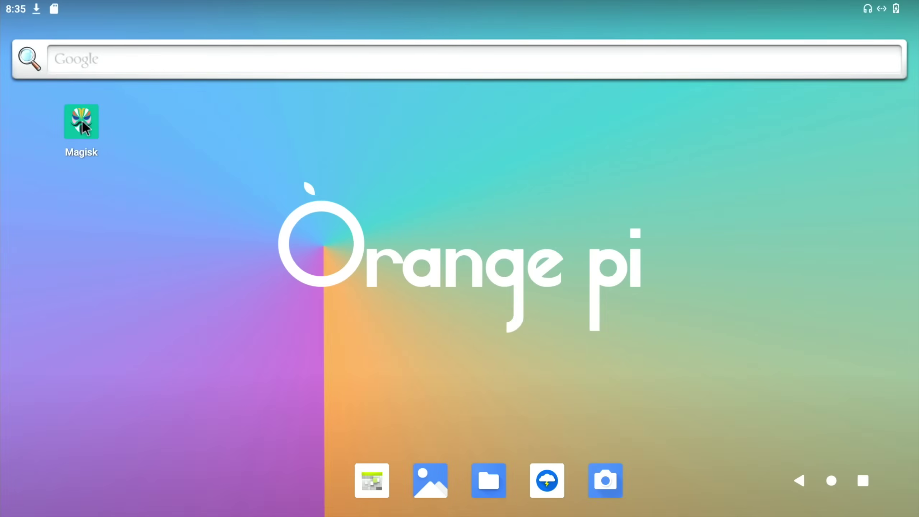
click(82, 122)
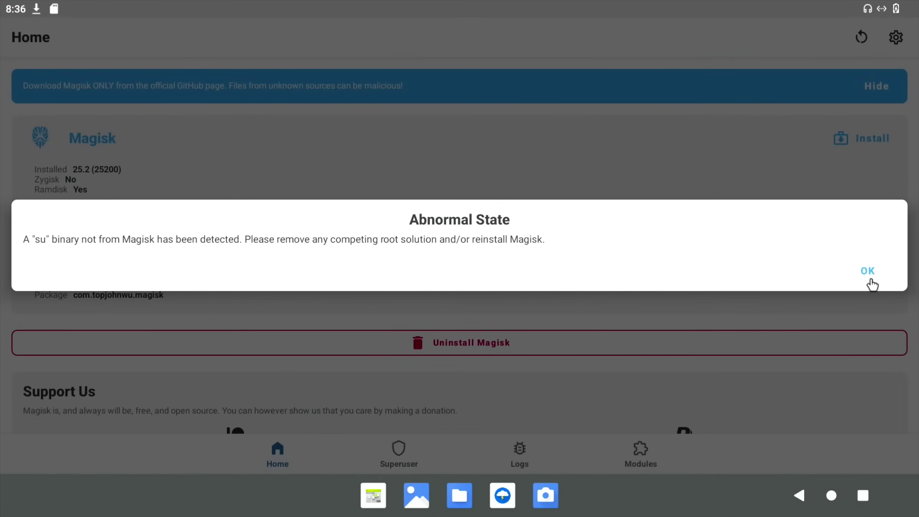
Dismiss Magisk's Abnormal State warning, browse Downloads via Modules > Install from storage, then return home
click(868, 271)
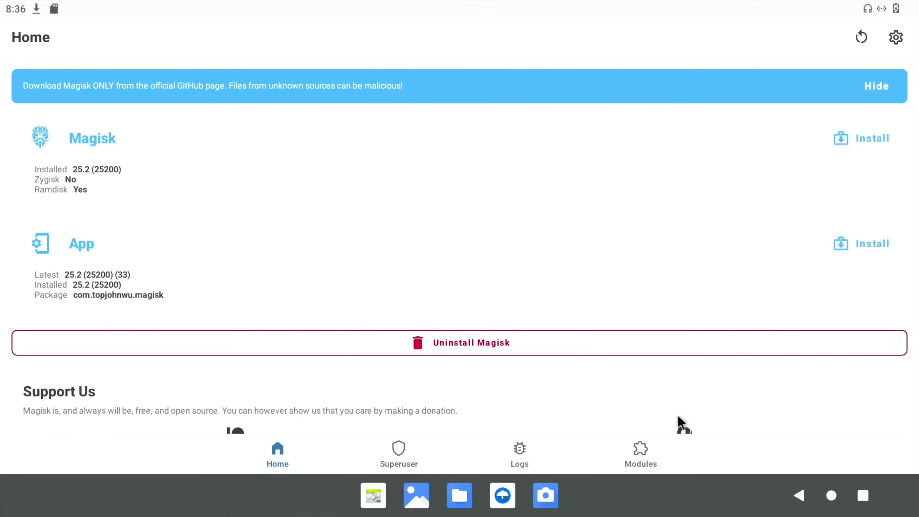
click(641, 451)
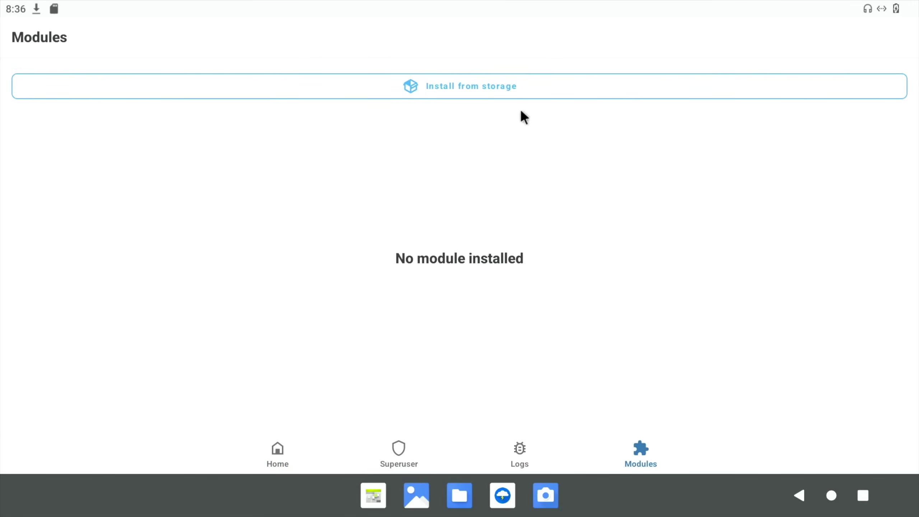
click(484, 90)
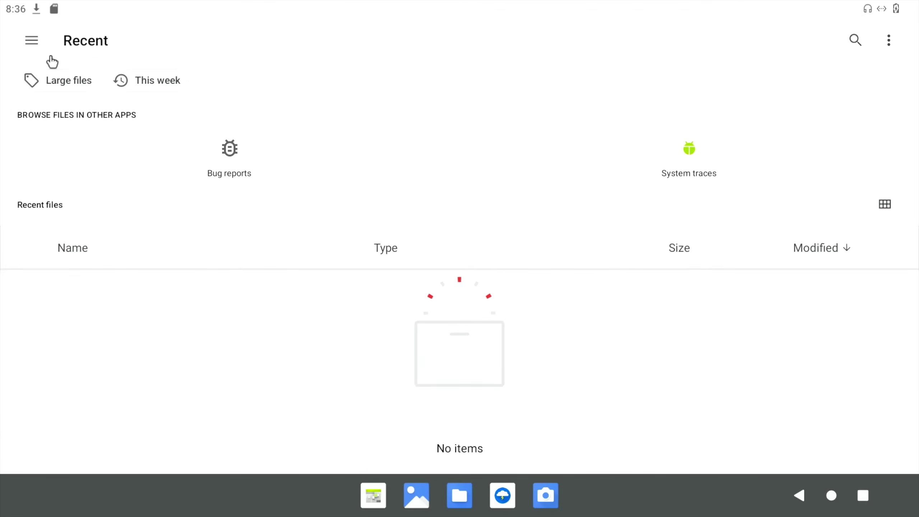
click(31, 41)
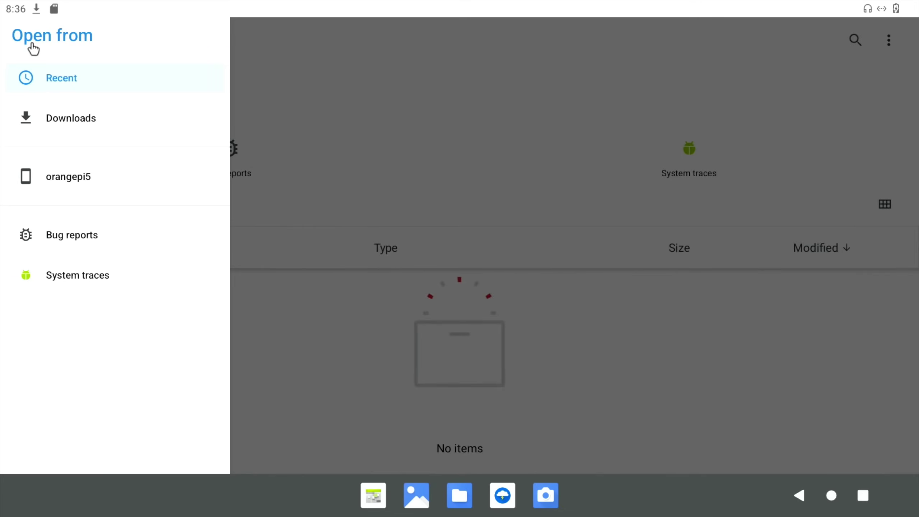
click(61, 117)
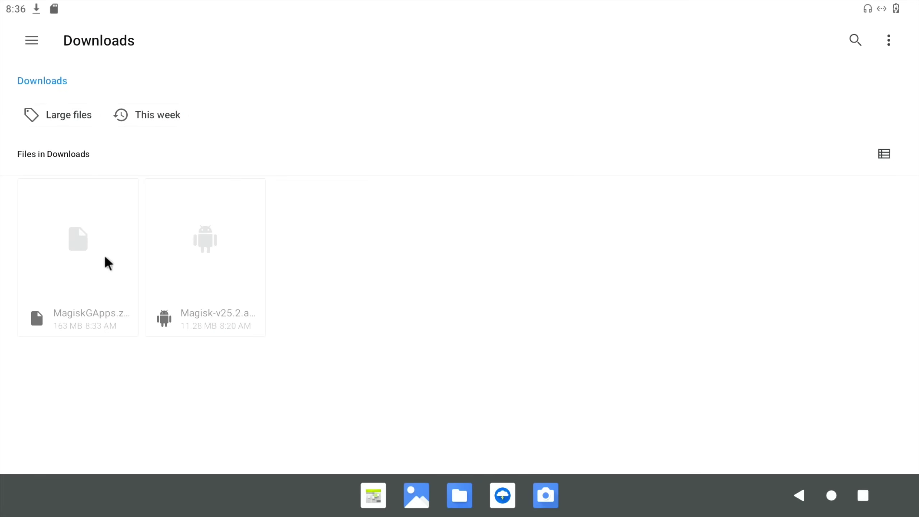
click(831, 494)
click(838, 502)
Turn on Allow from this source for Magisk under Settings > Apps > Install unknown apps
drag(443, 361, 443, 141)
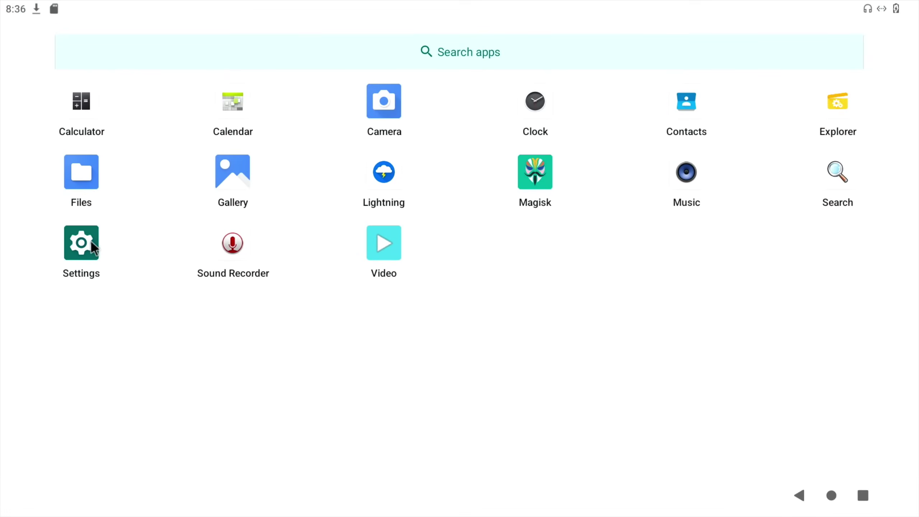
click(81, 243)
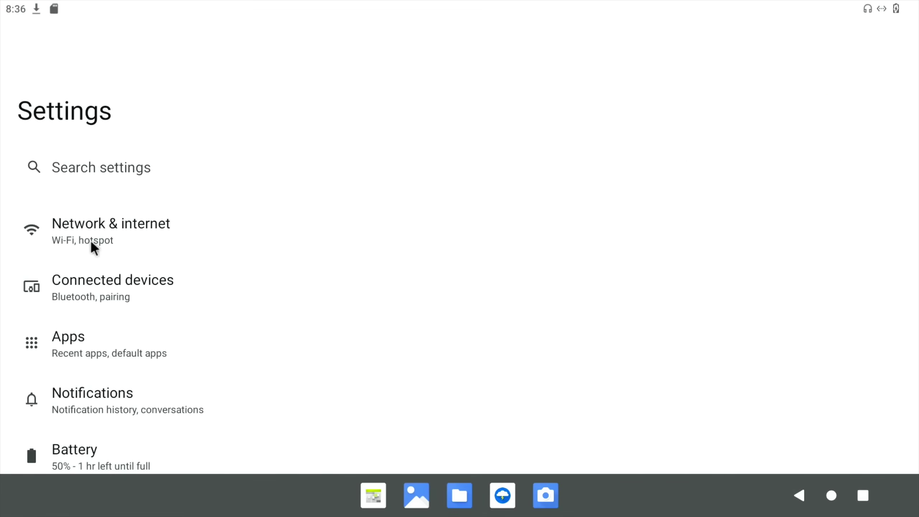
click(92, 333)
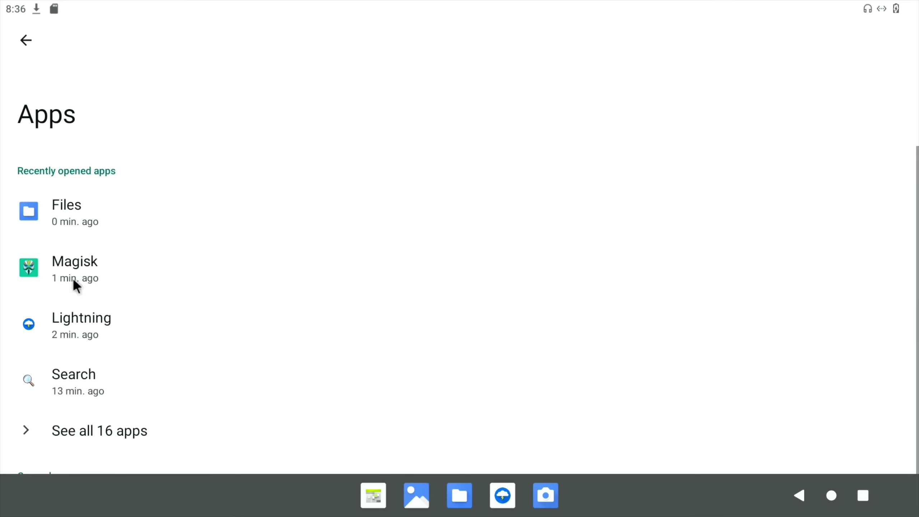
click(70, 269)
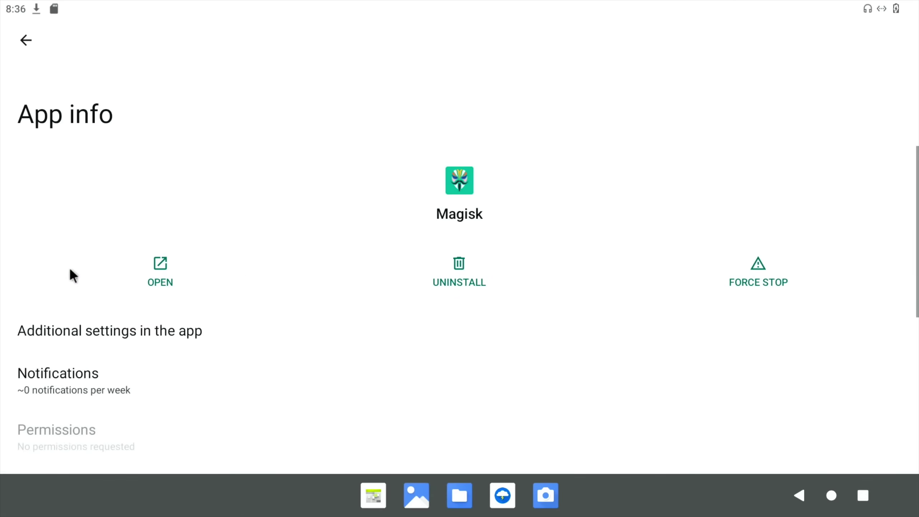
scroll(241, 281, down, 10)
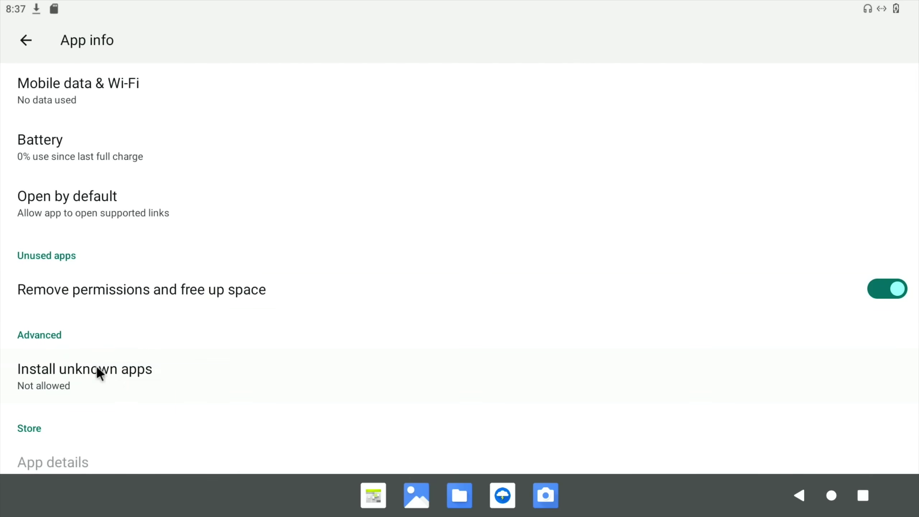
click(98, 378)
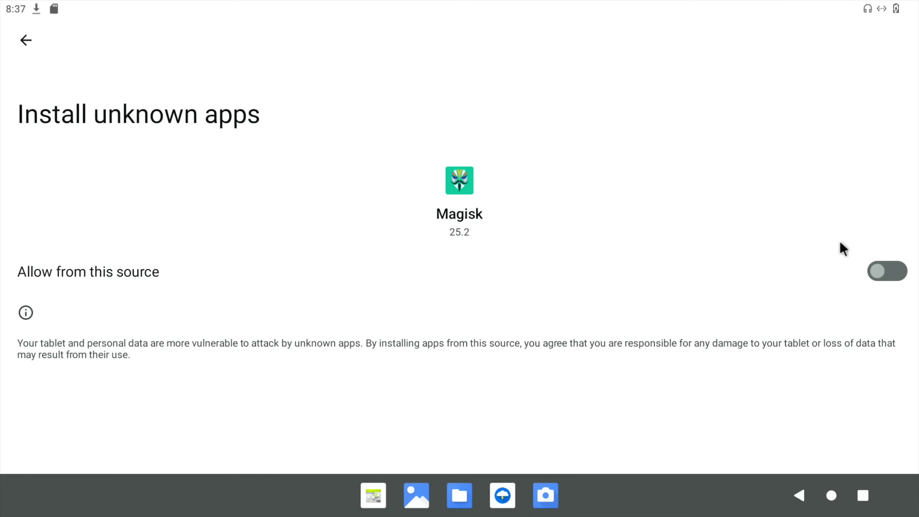
click(904, 270)
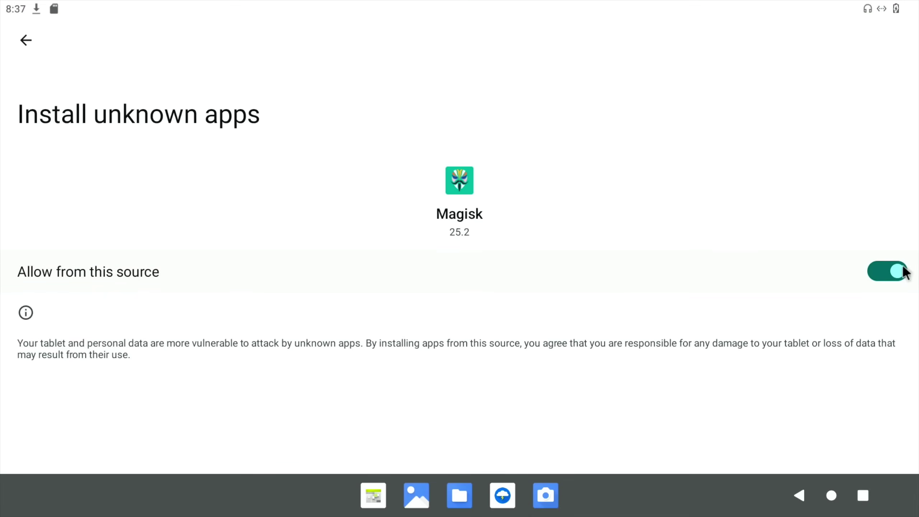
Return to Magisk's file picker via Recents and open orangepi5 > Download to flash MagiskGApps.zip
click(863, 497)
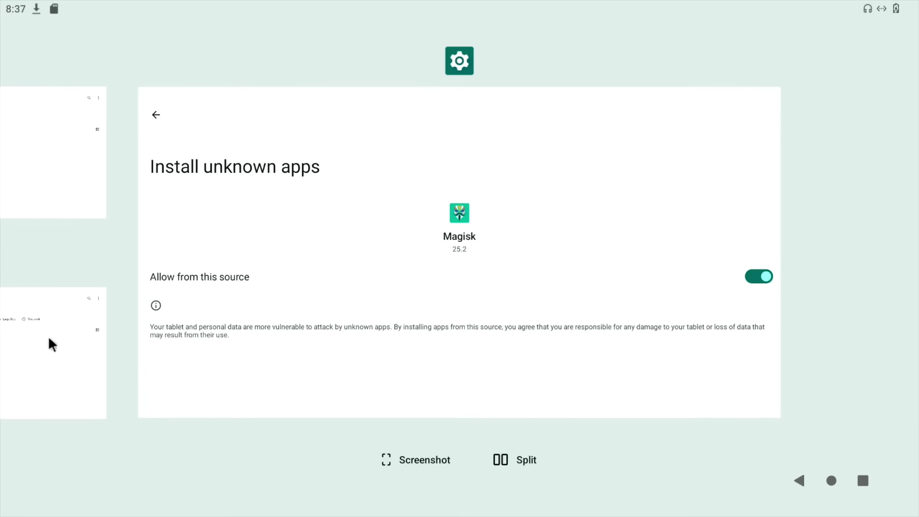
drag(52, 345, 312, 320)
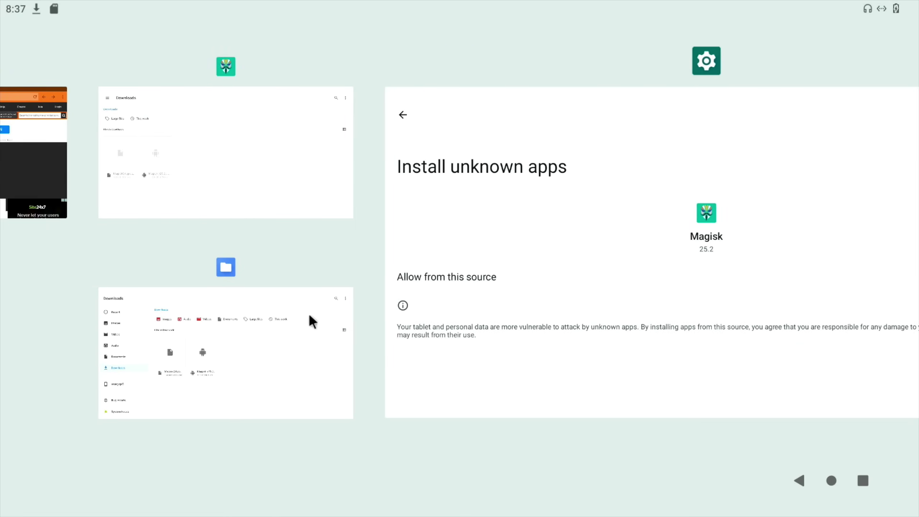
click(176, 146)
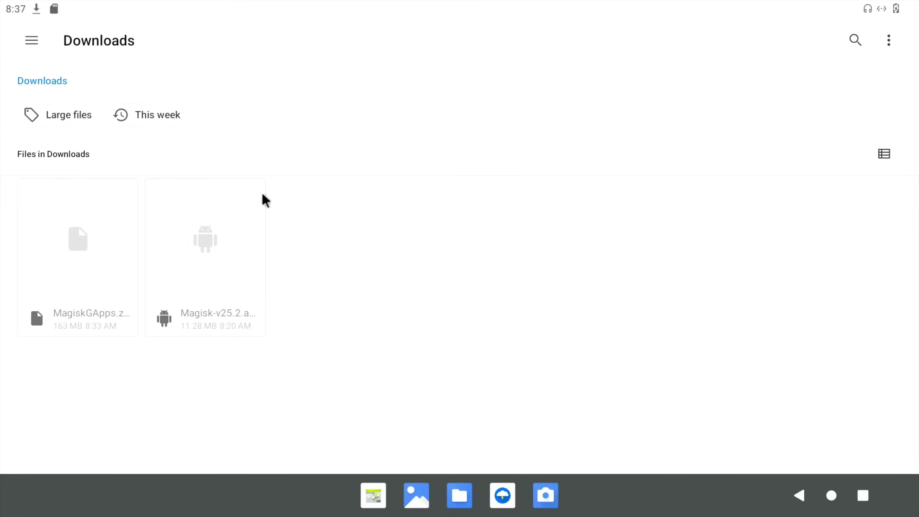
click(34, 42)
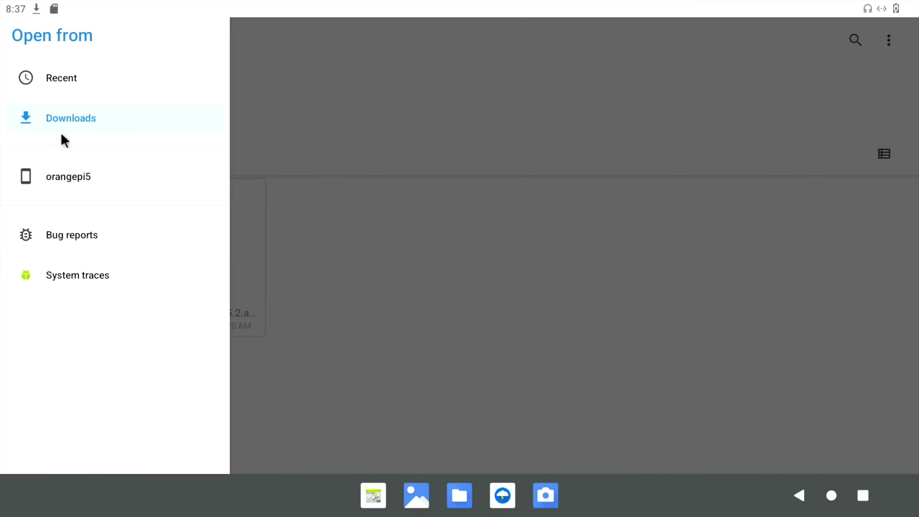
click(57, 162)
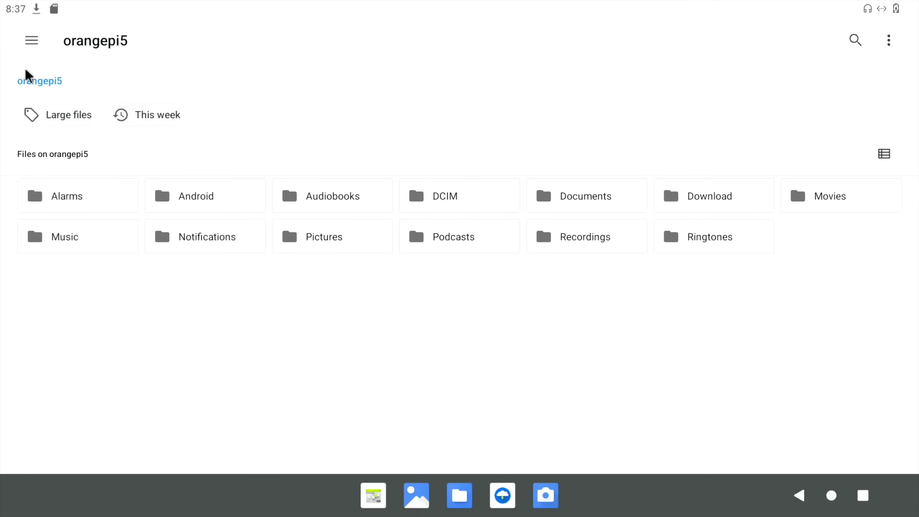
click(725, 197)
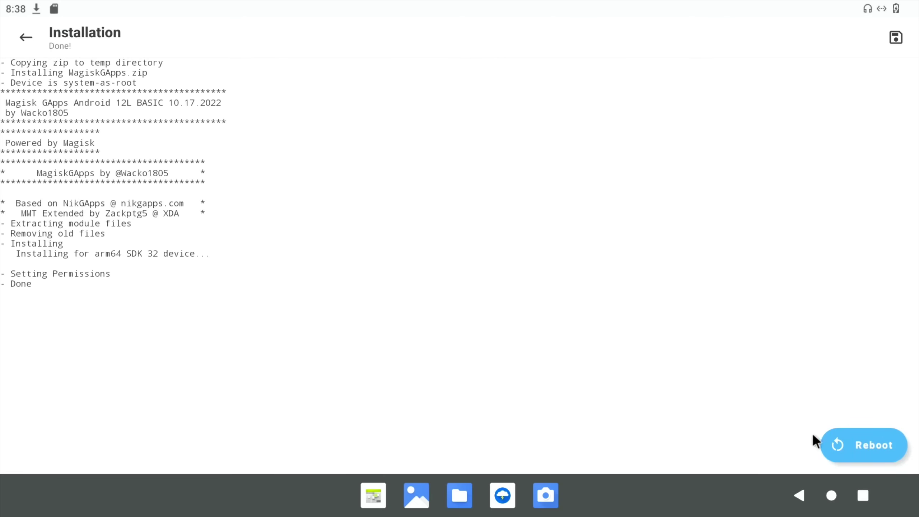
Reboot the device, then read the Play Protect help and expand 'Device isn't certified'
click(846, 444)
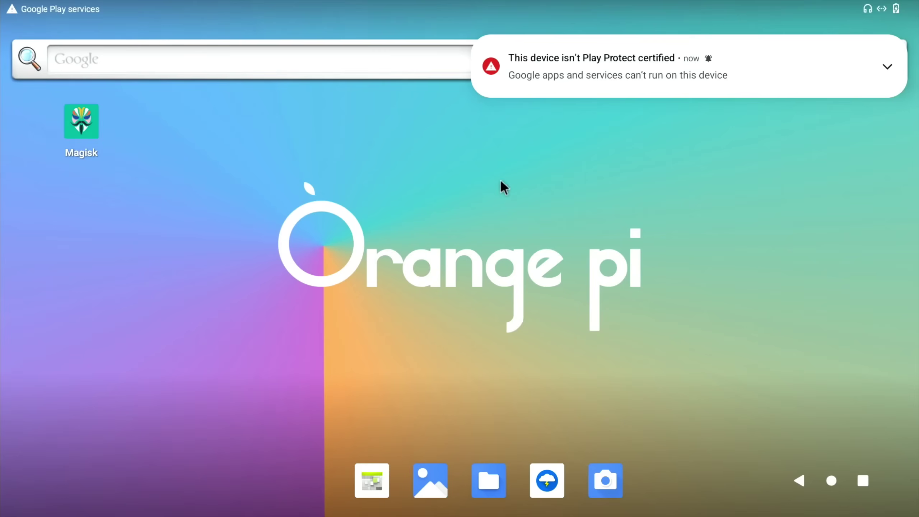
click(672, 76)
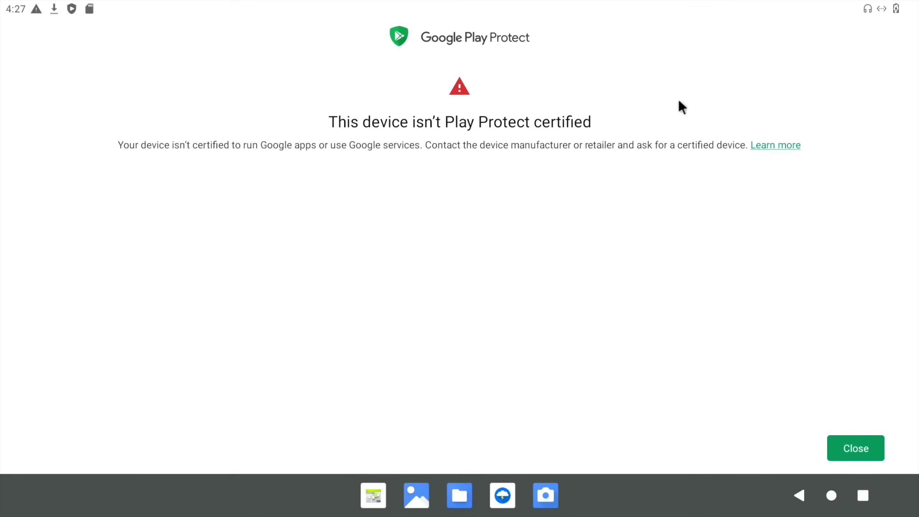
click(764, 145)
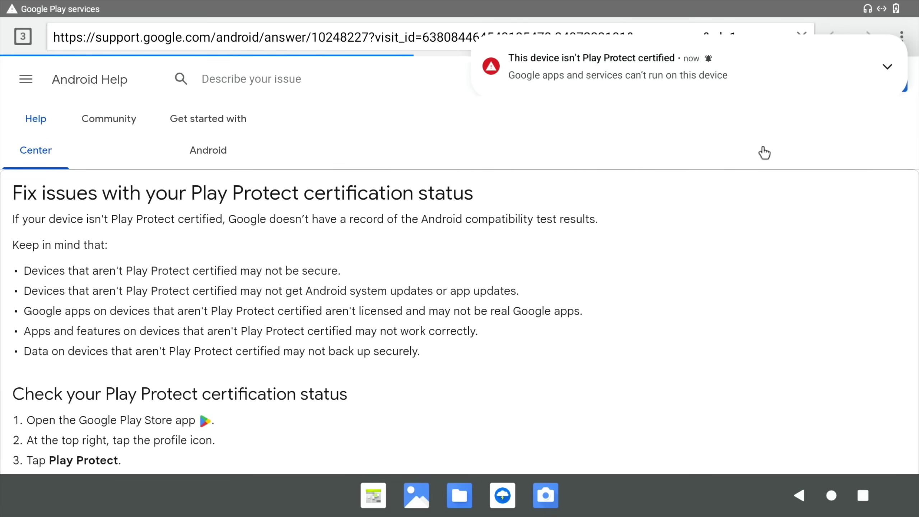
scroll(481, 206, down, 5)
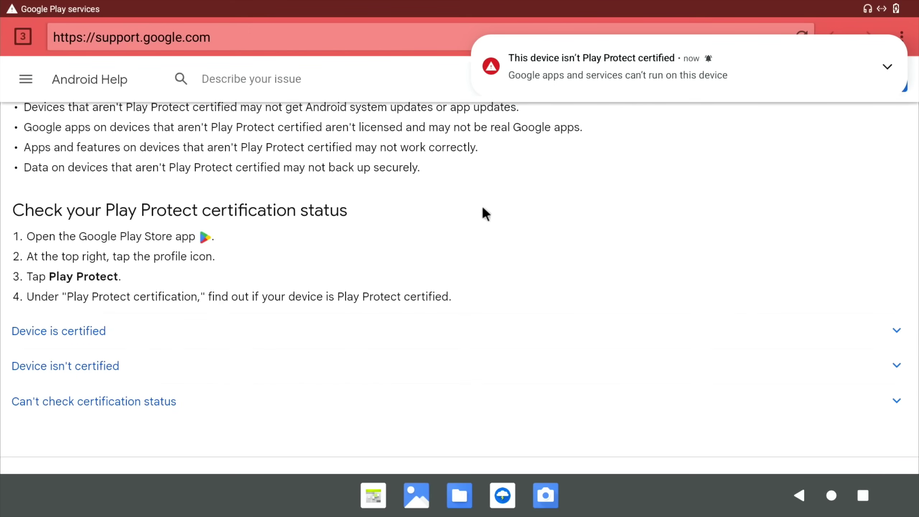
click(97, 369)
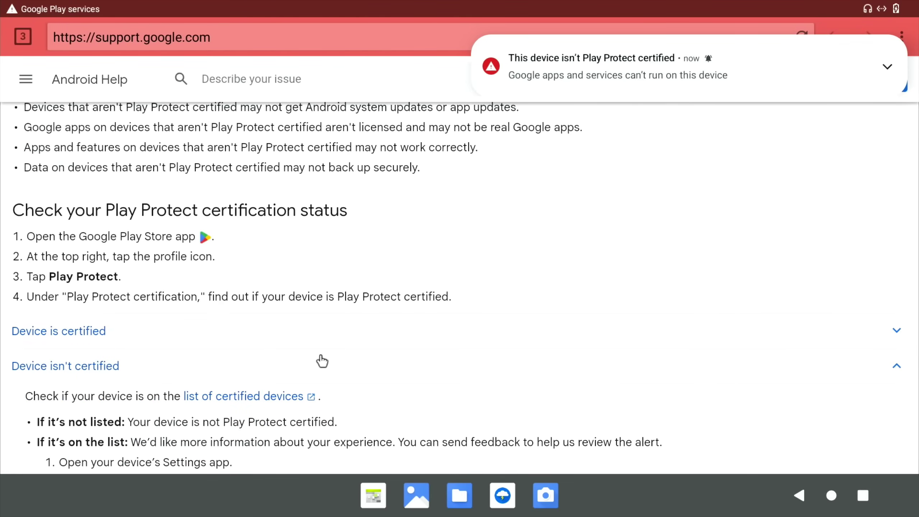
scroll(321, 357, down, 4)
scroll(319, 353, down, 1)
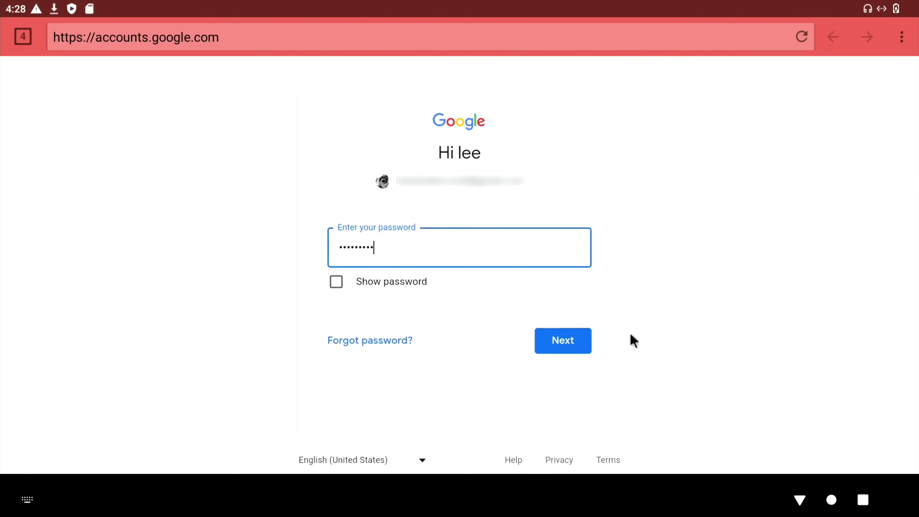
Submit the typed password to sign in to Google, then show the list of open tabs
click(576, 345)
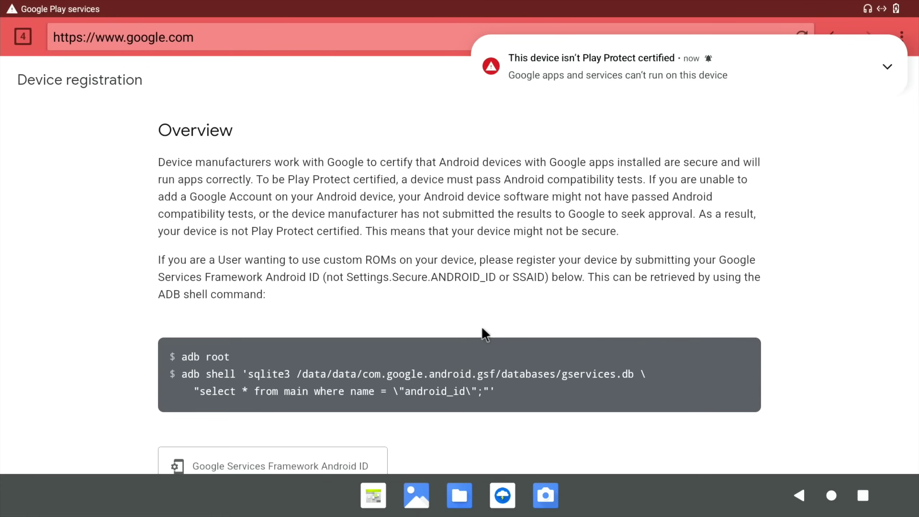
scroll(483, 329, down, 3)
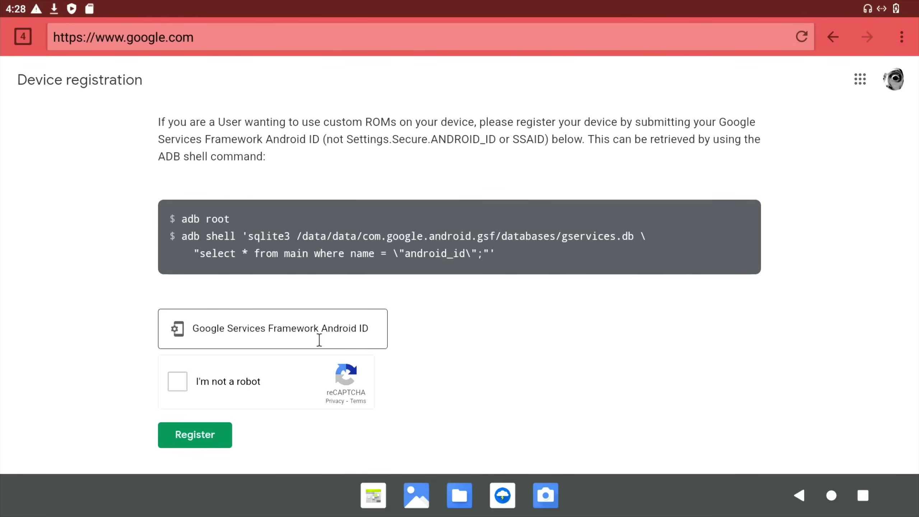
click(25, 37)
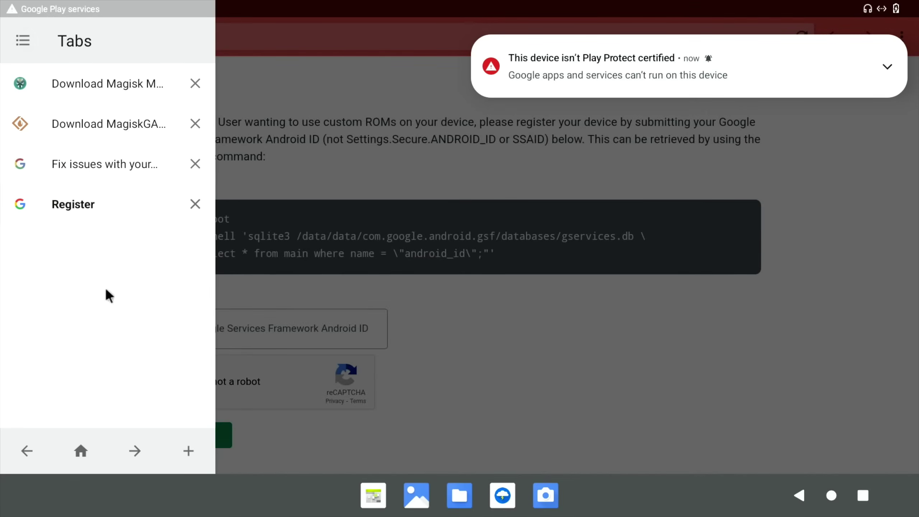
Search the web for 'apk pure' in a new tab, open APKPure and accept its data consent
click(188, 451)
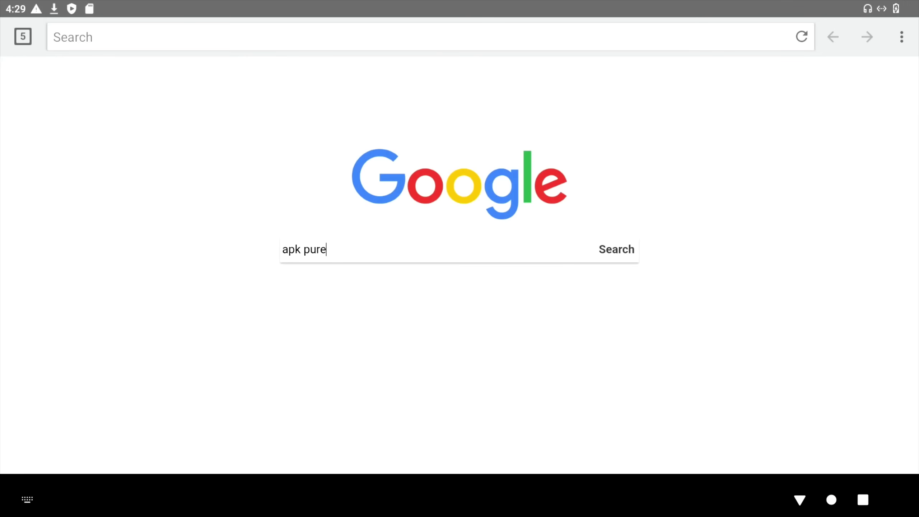
key(Return)
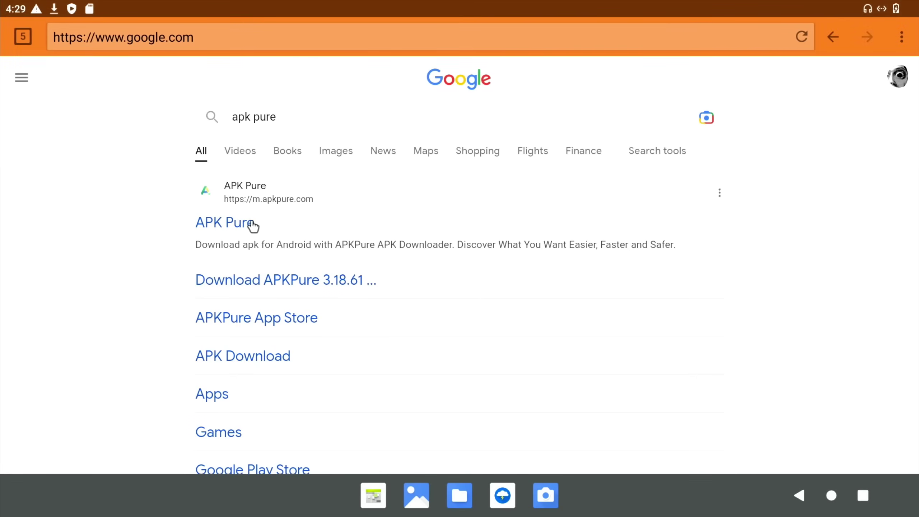
click(252, 224)
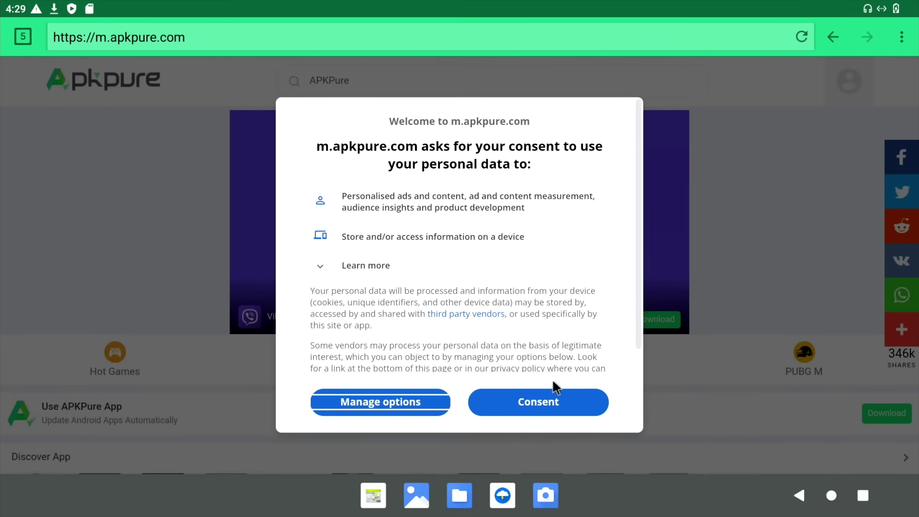
click(550, 401)
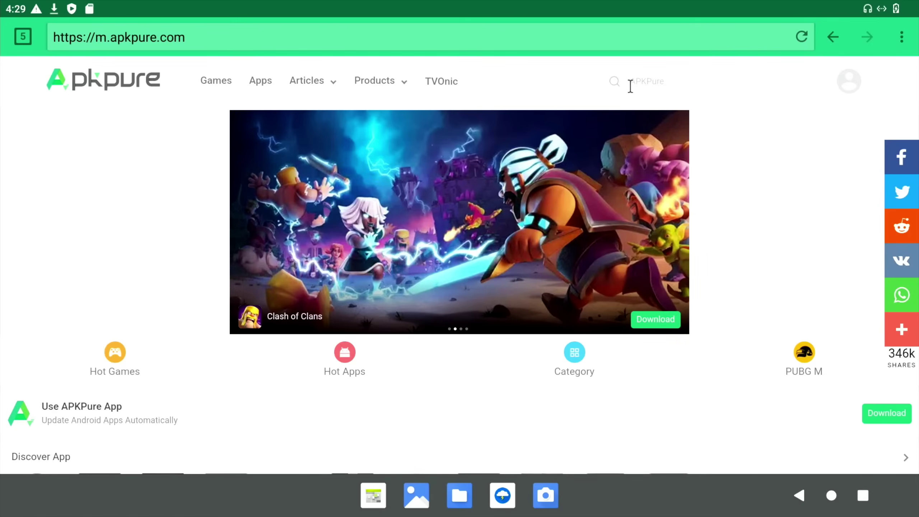
Search APKPure for 'device id' and scroll through the matching apps
click(631, 86)
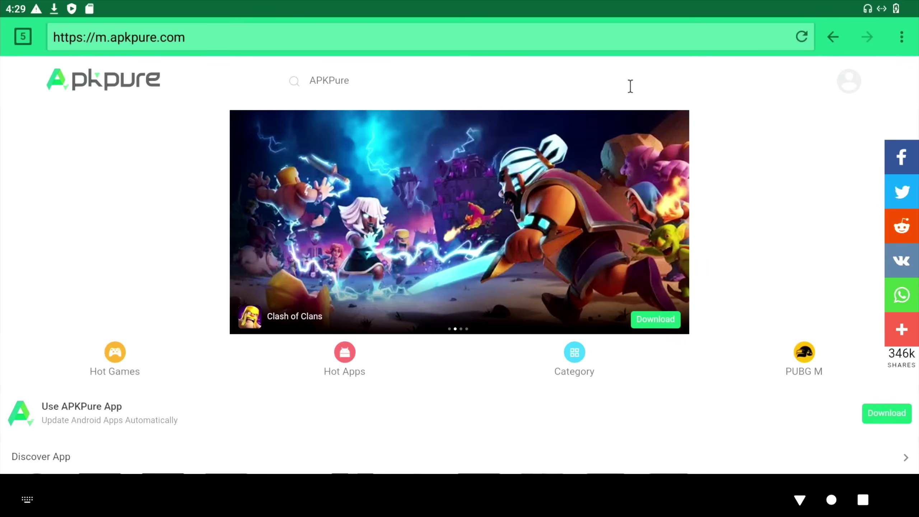
text(device )
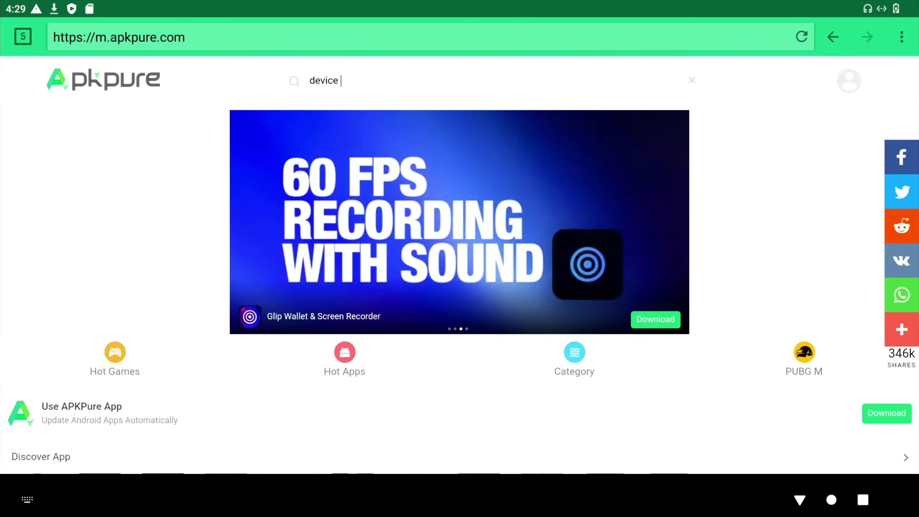
text(id)
key(Return)
scroll(480, 250, down, 10)
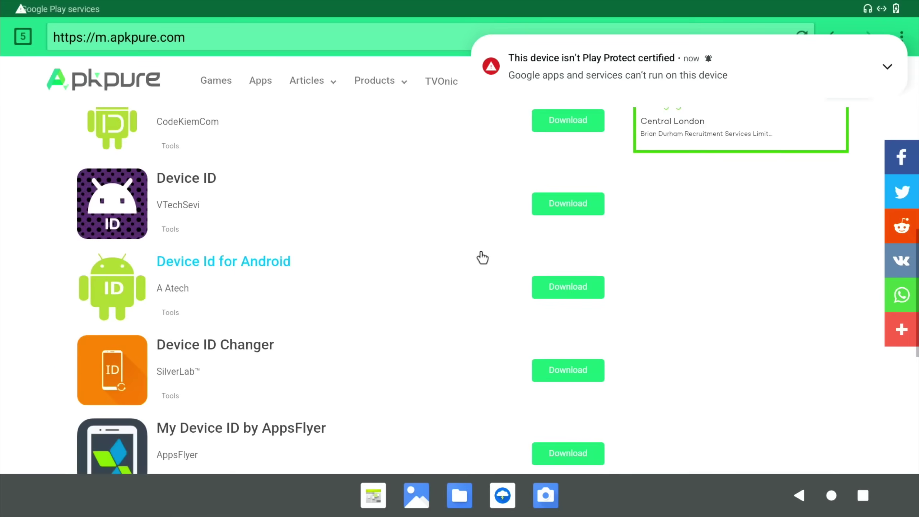
scroll(480, 249, up, 10)
scroll(481, 253, down, 4)
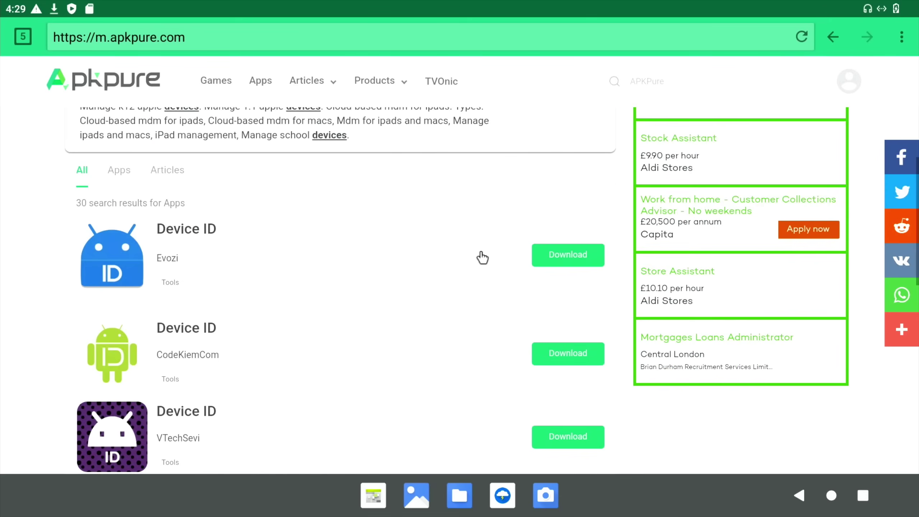
Download CodeKiemCom's Device ID 1.1.3 APK, skipping the survey ad, and open the finished file
click(564, 359)
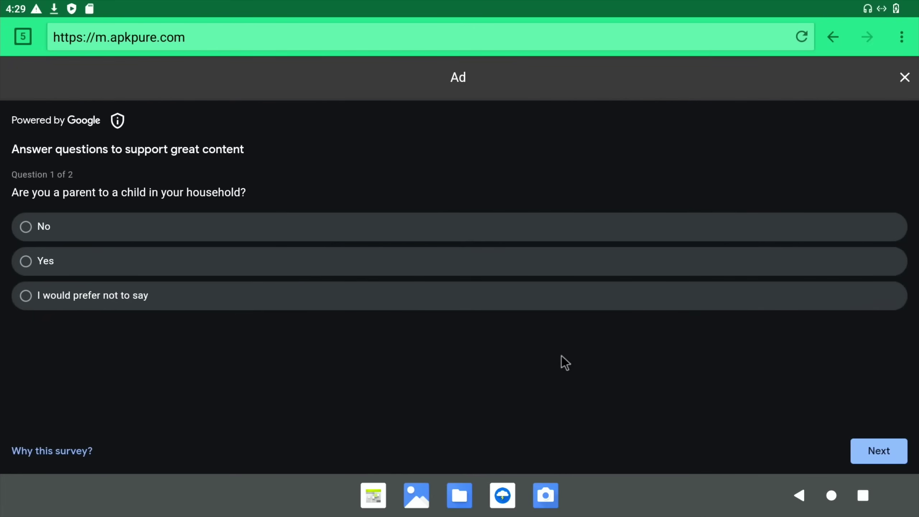
click(905, 78)
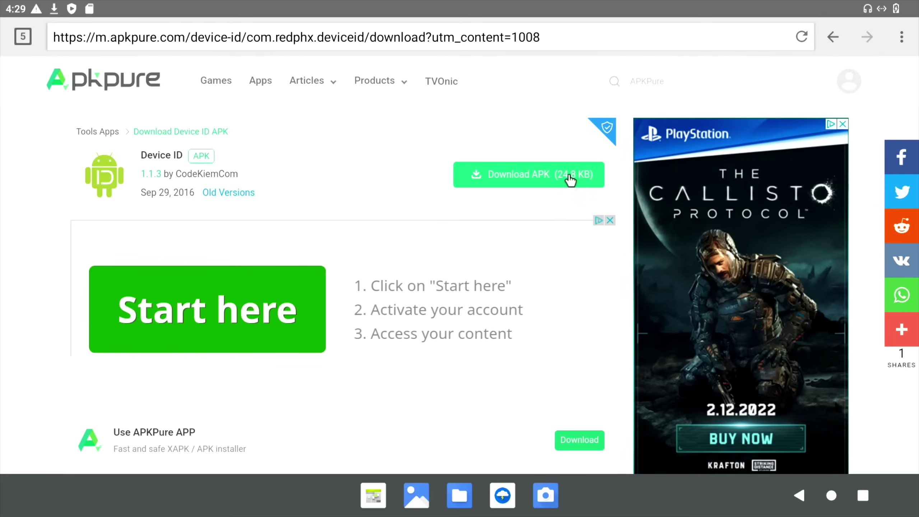
click(580, 173)
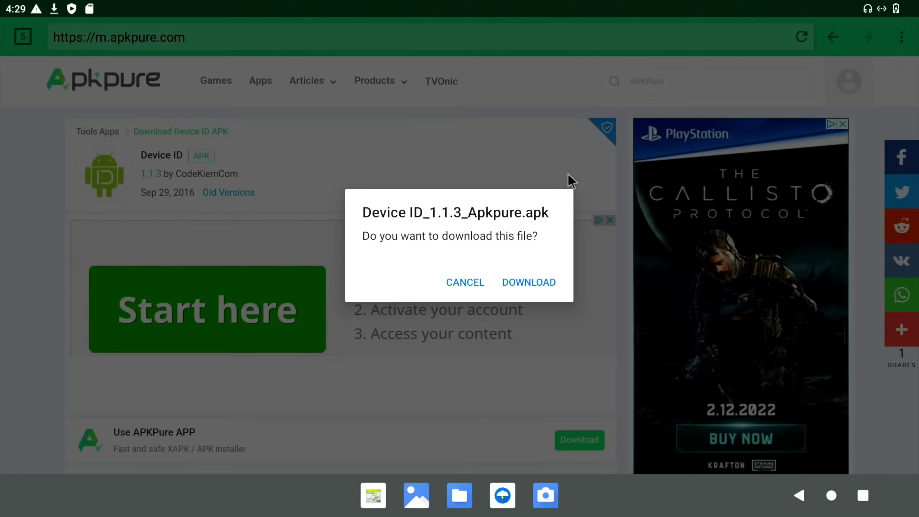
click(543, 283)
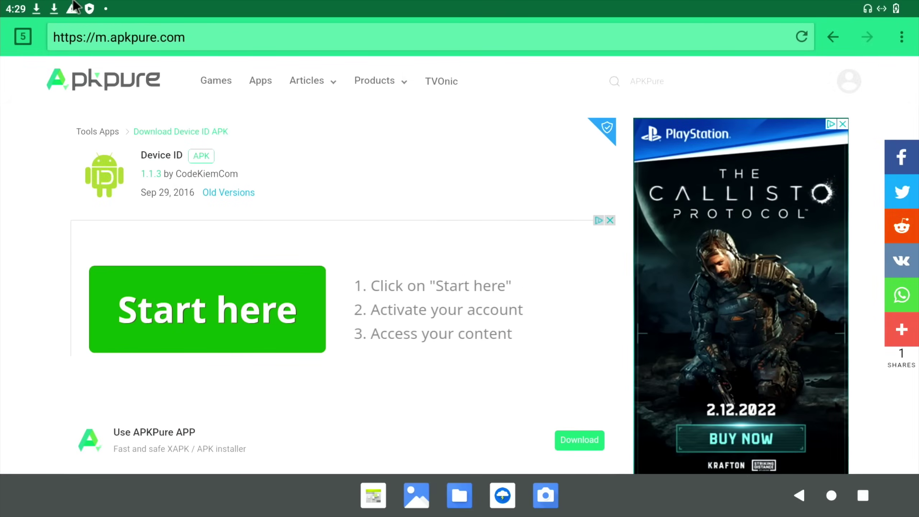
click(181, 304)
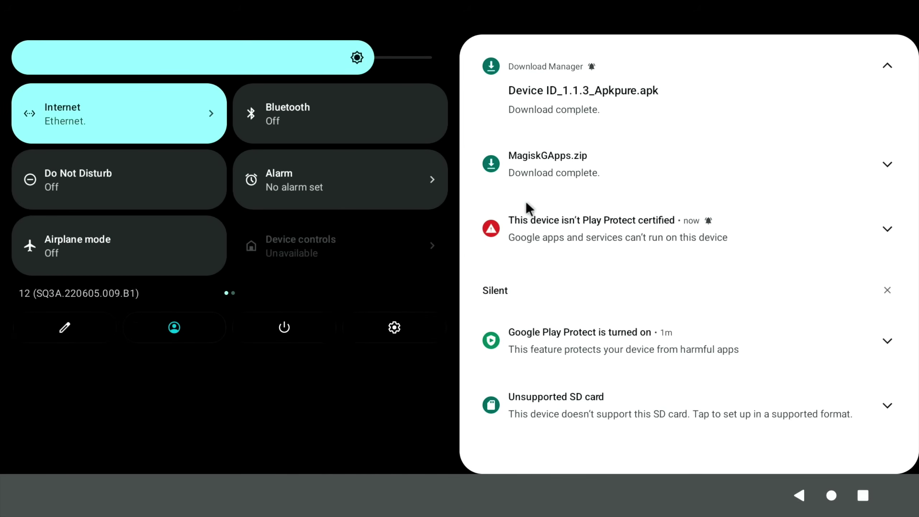
click(556, 89)
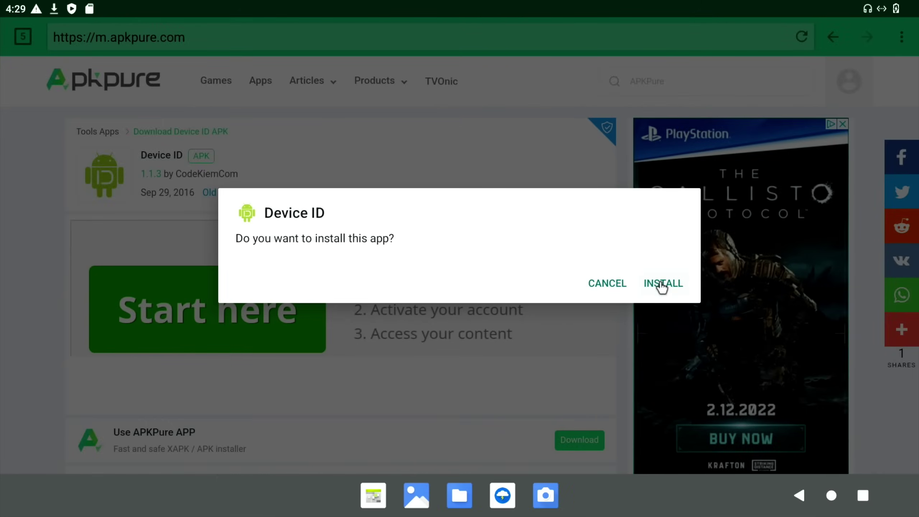
Install and open Device ID, copy its device ID, and go back to Lightning browser
click(661, 285)
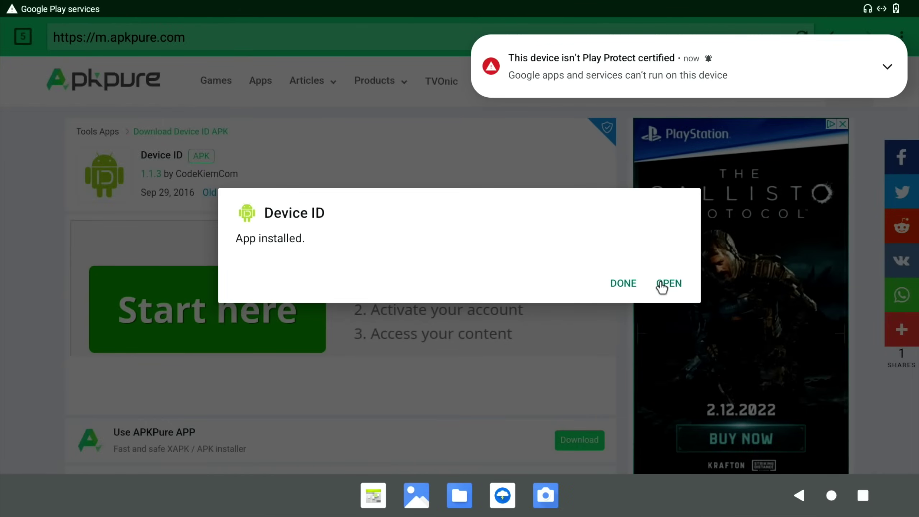
click(669, 284)
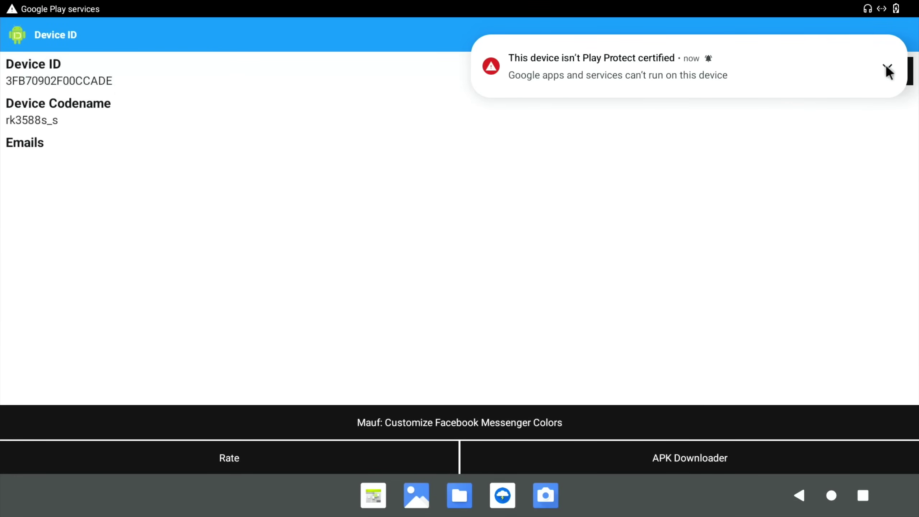
click(854, 78)
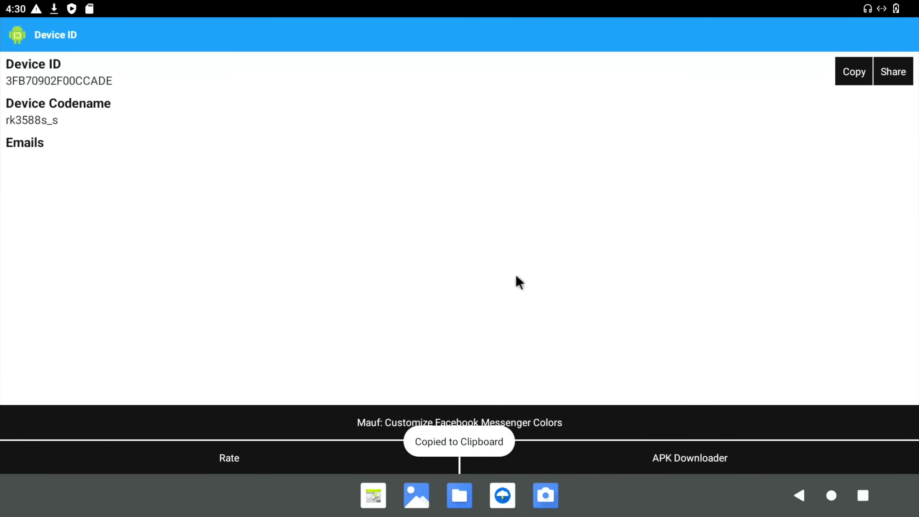
click(502, 496)
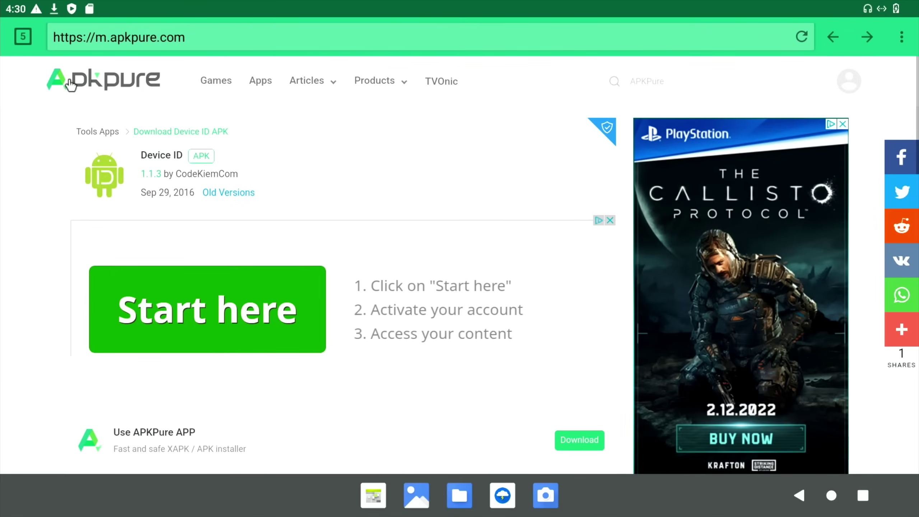
Search 'hex to decimal' in a new tab, open RapidTables' converter and accept the GDPR notice
click(22, 36)
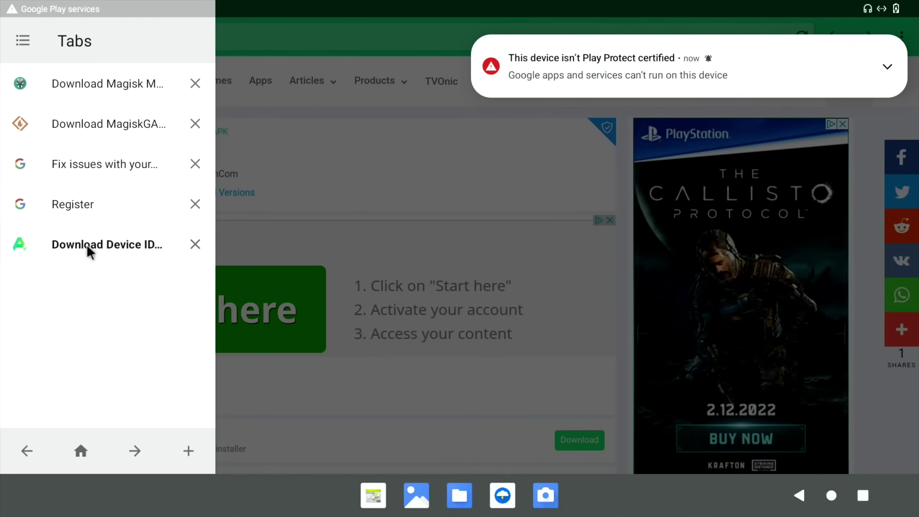
click(188, 450)
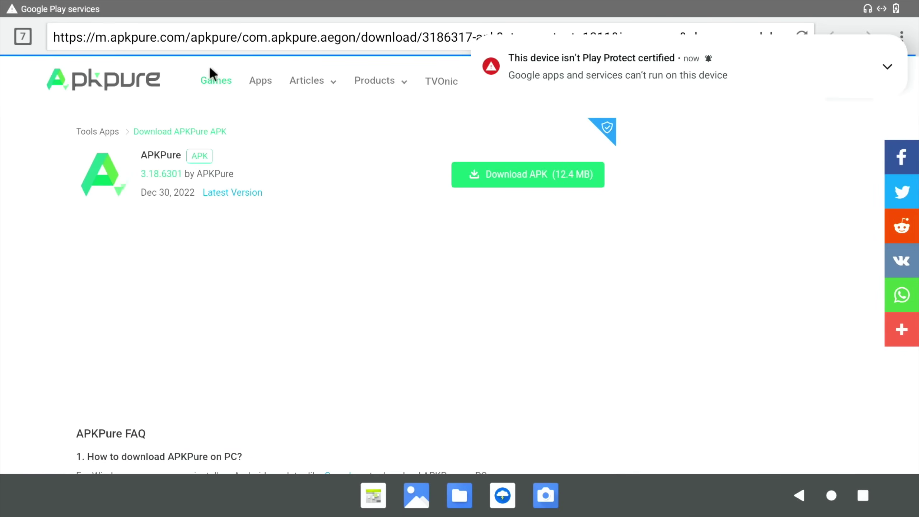
click(168, 43)
text(hex)
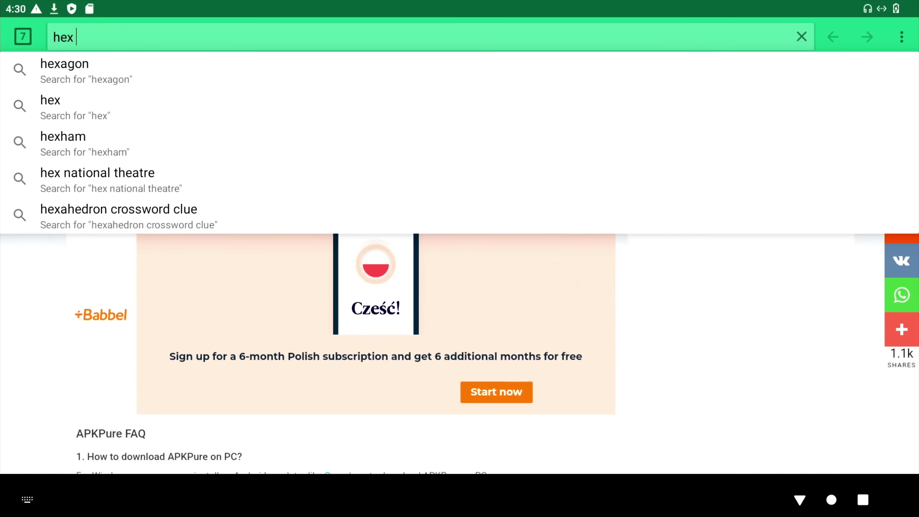
text( to decimal)
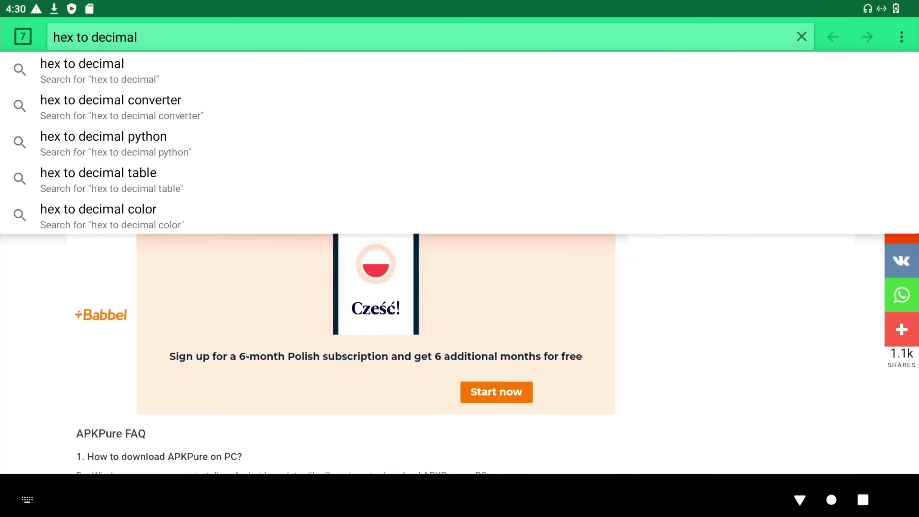
key(Return)
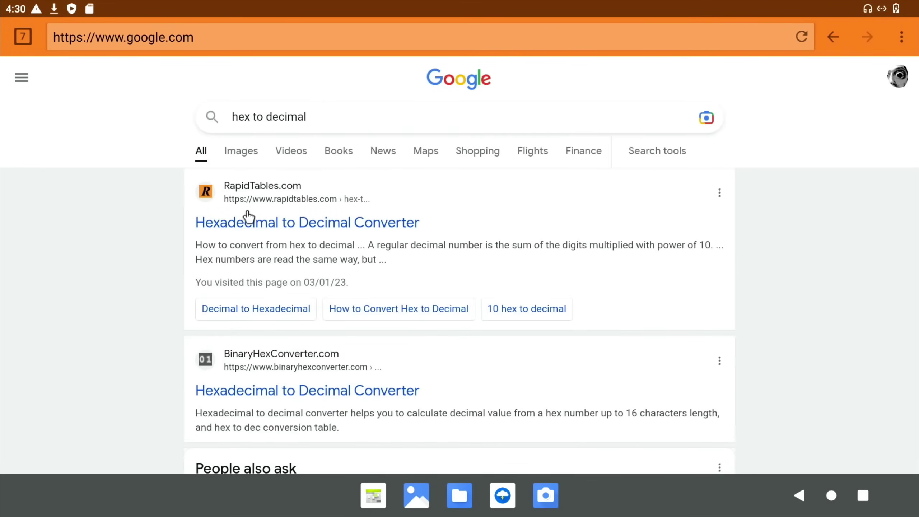
click(249, 224)
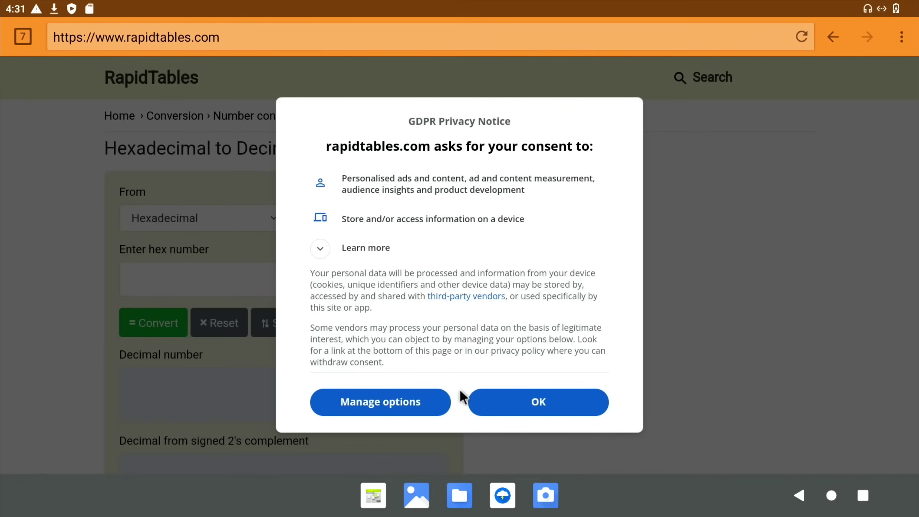
click(502, 402)
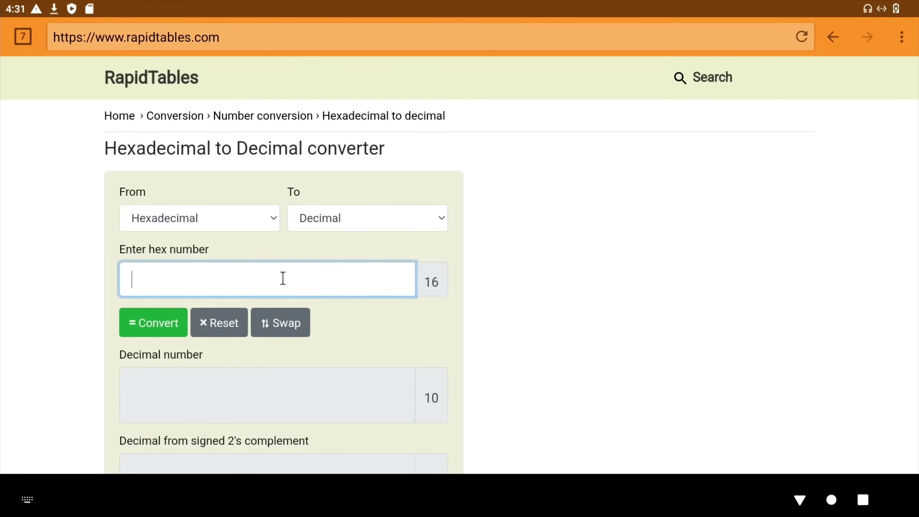
Paste the device ID as hex, convert it, and select the decimal result
key(ctrl+v)
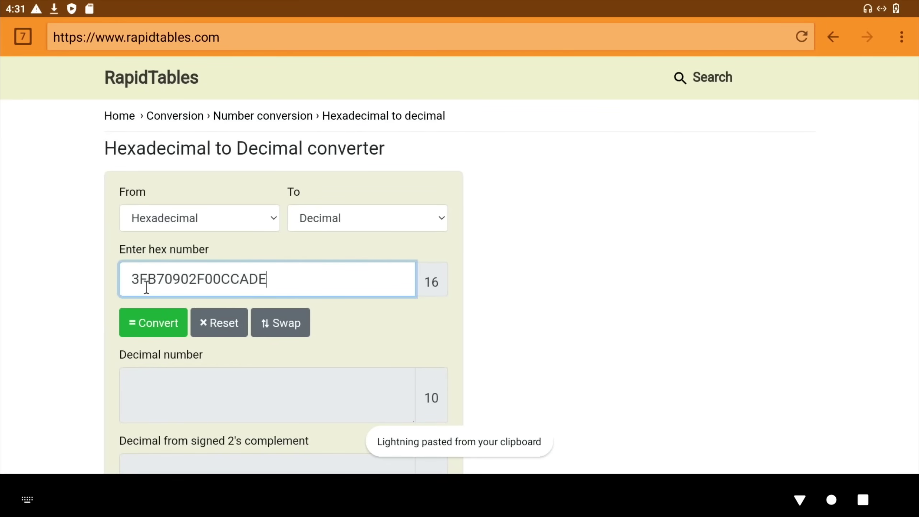
click(149, 319)
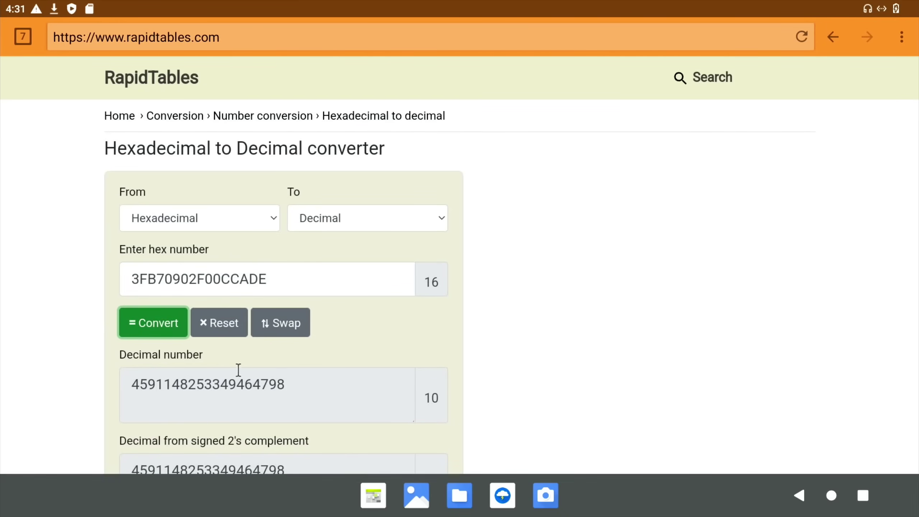
drag(282, 385, 124, 384)
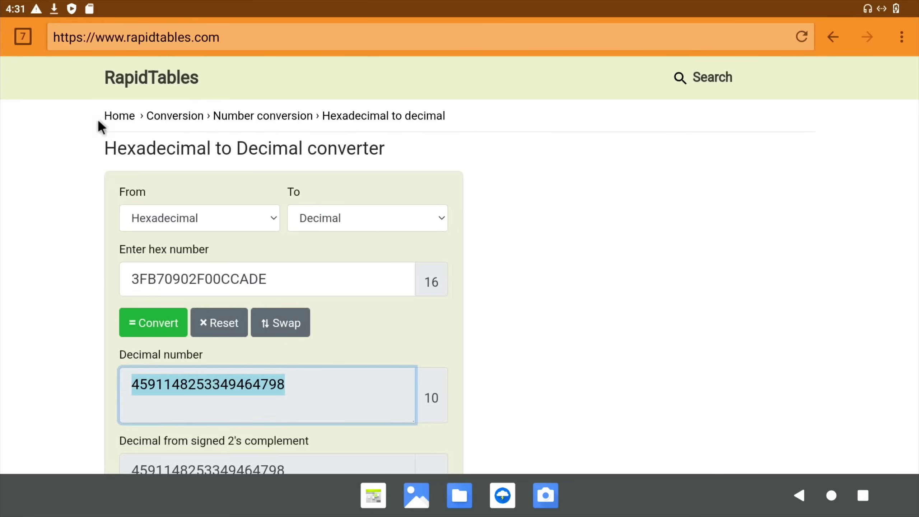
On the Google registration tab, paste the decimal Android ID, pass reCAPTCHA and register
click(22, 37)
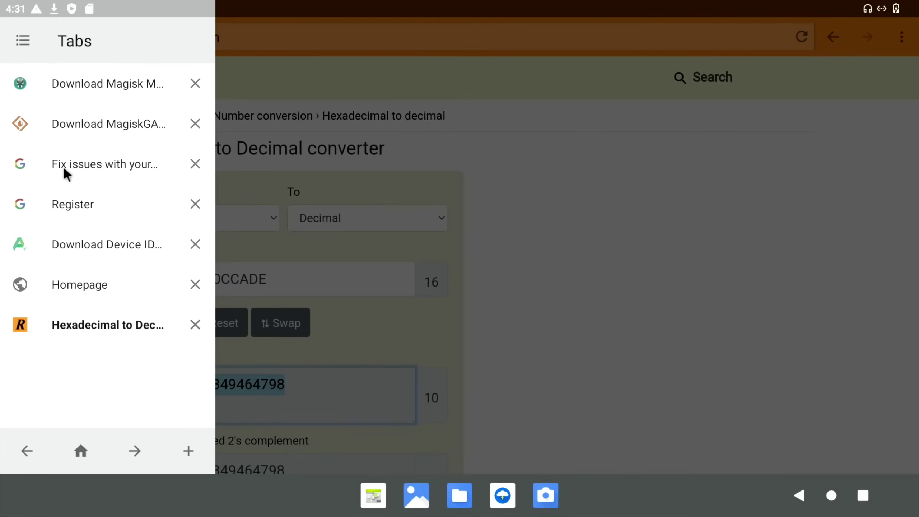
click(74, 205)
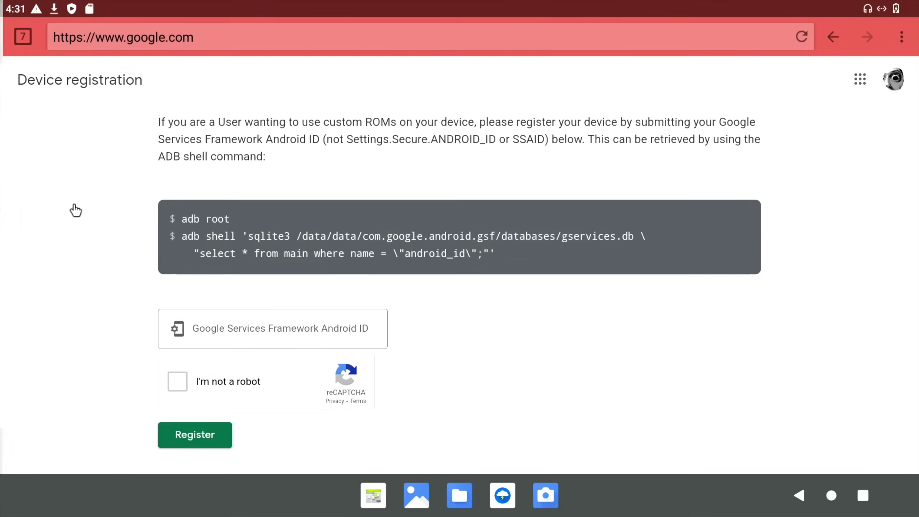
click(199, 326)
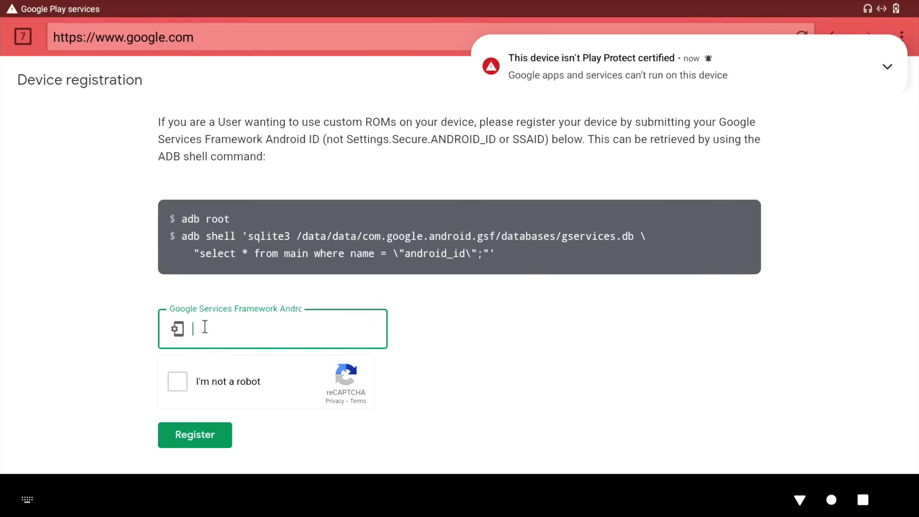
key(ctrl+v)
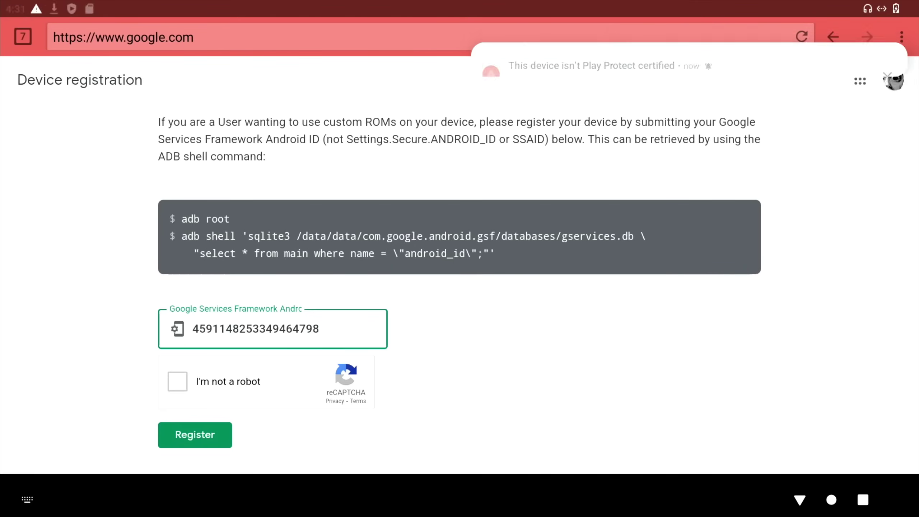
click(178, 382)
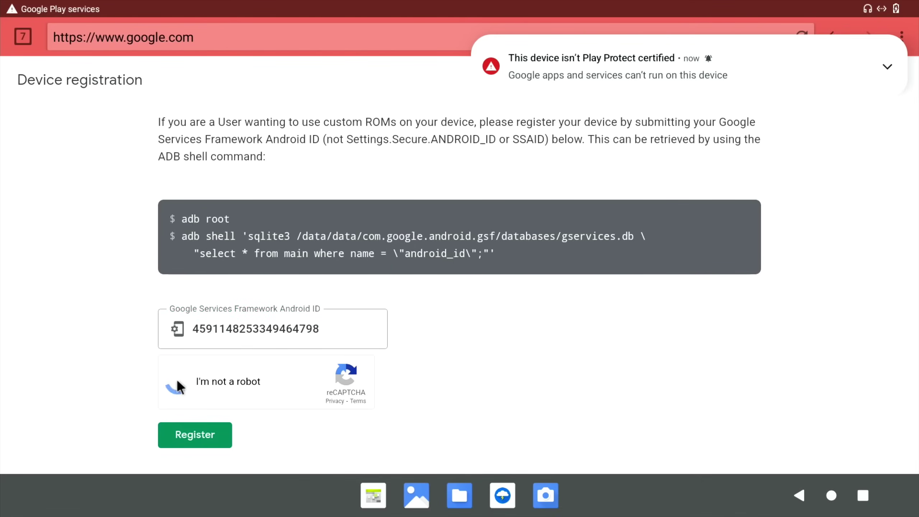
click(197, 438)
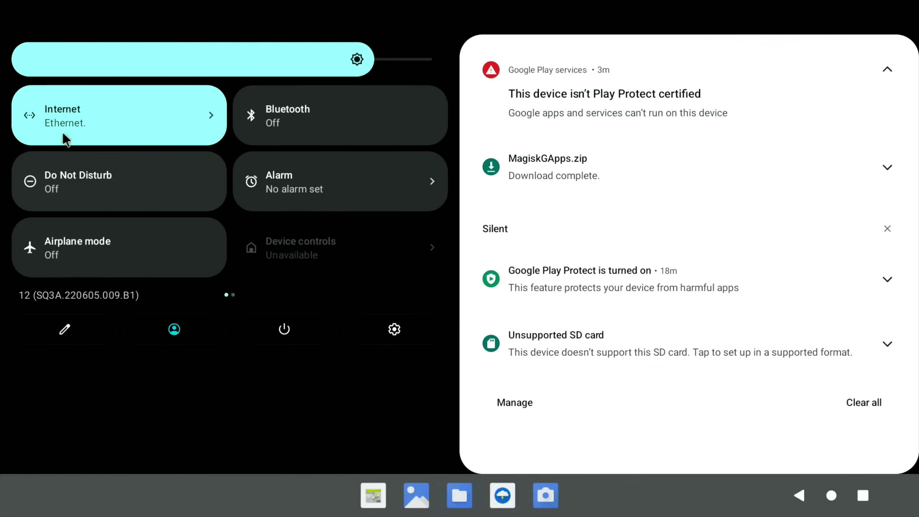
Restart the Orange Pi, then launch Play Store from the app drawer and begin signing in
click(284, 327)
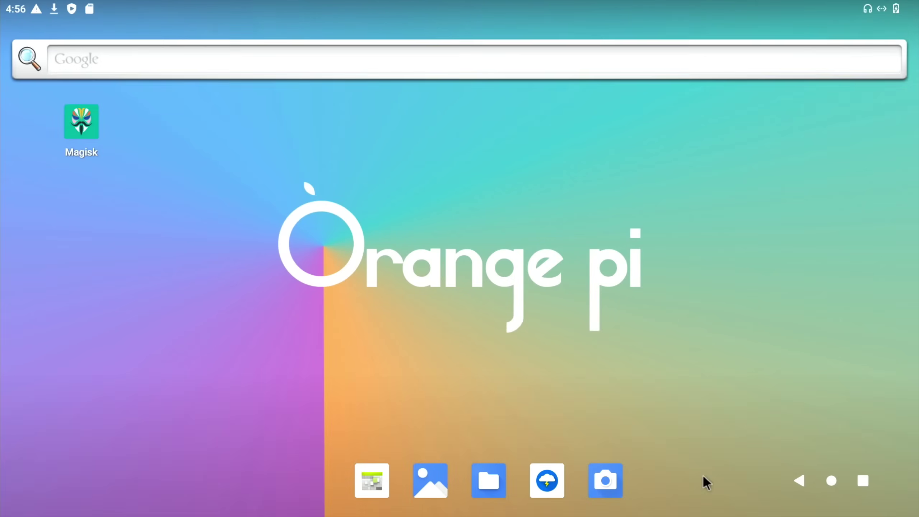
drag(662, 509, 651, 79)
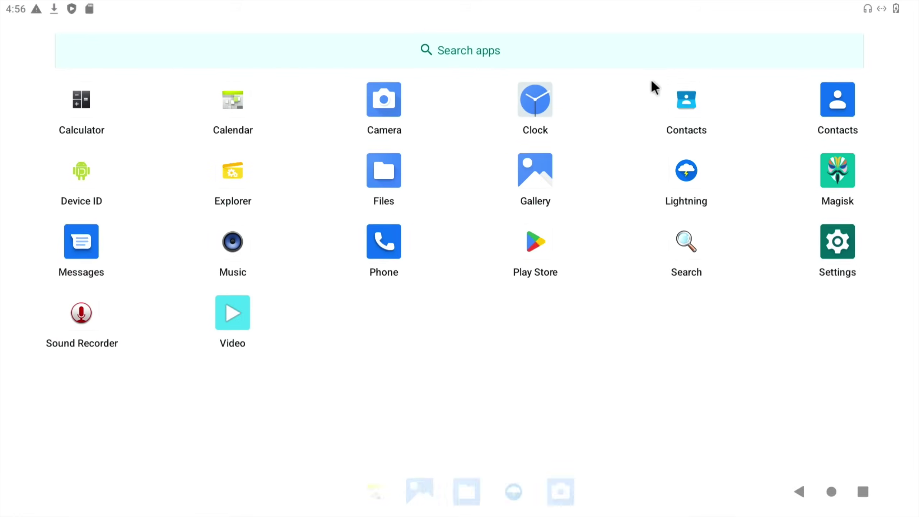
click(540, 235)
click(467, 322)
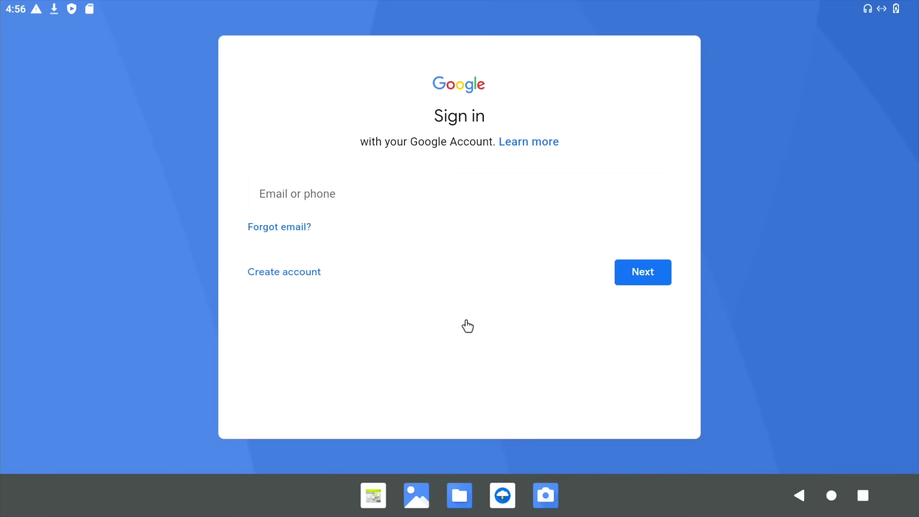
Sign in with the account e-mail, disable Google Drive backup, accept the terms, and go home
click(368, 194)
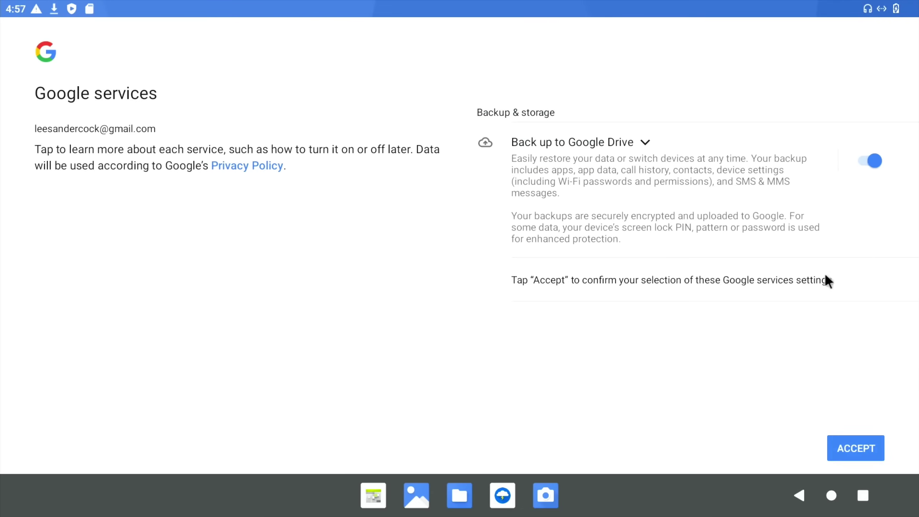
click(871, 163)
click(867, 449)
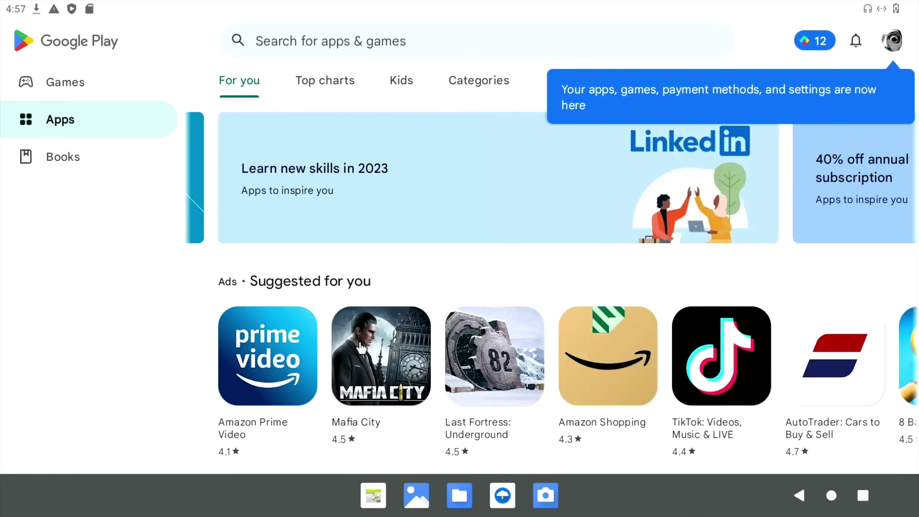
click(829, 496)
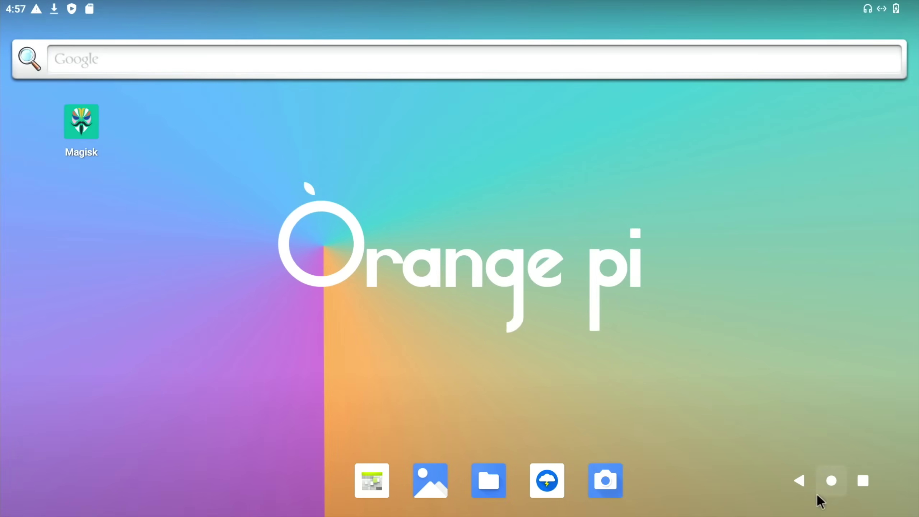
Open Settings > System > Reset options from the app drawer, then return to the home screen
drag(530, 436, 533, 239)
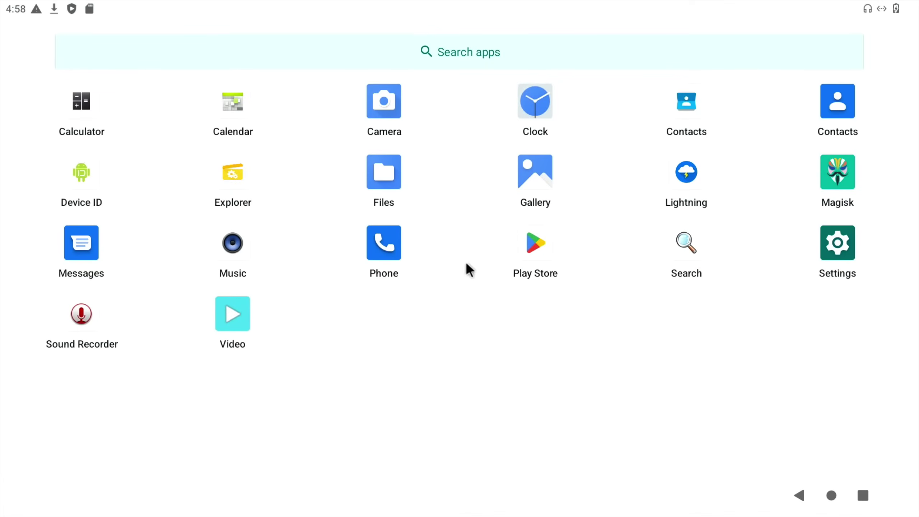
click(837, 251)
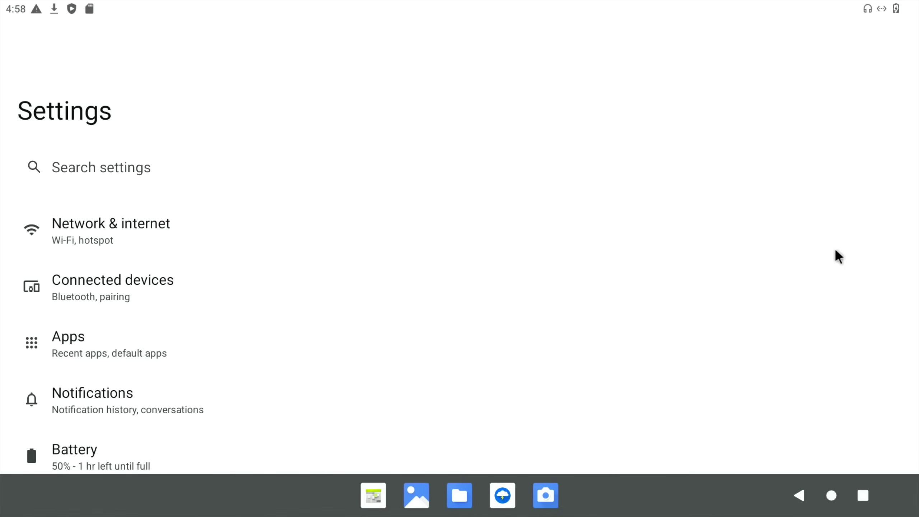
scroll(161, 329, down, 10)
click(161, 329)
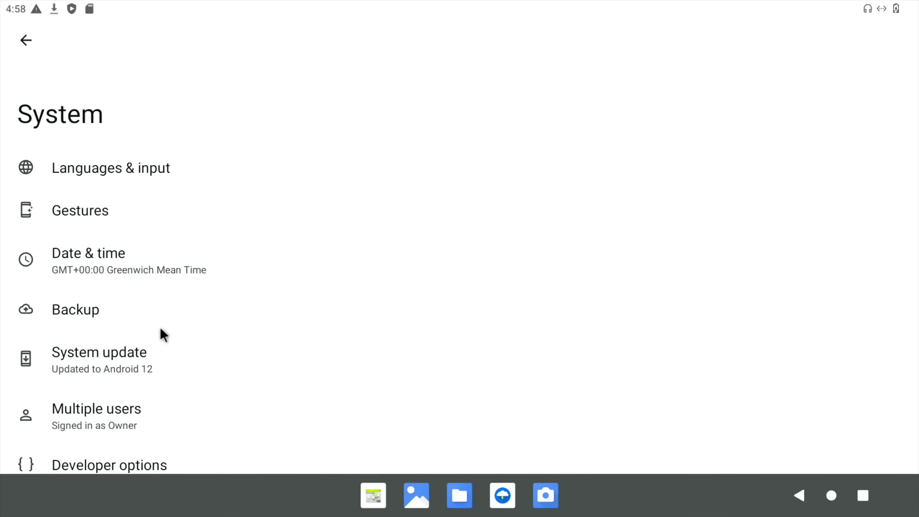
scroll(161, 329, down, 3)
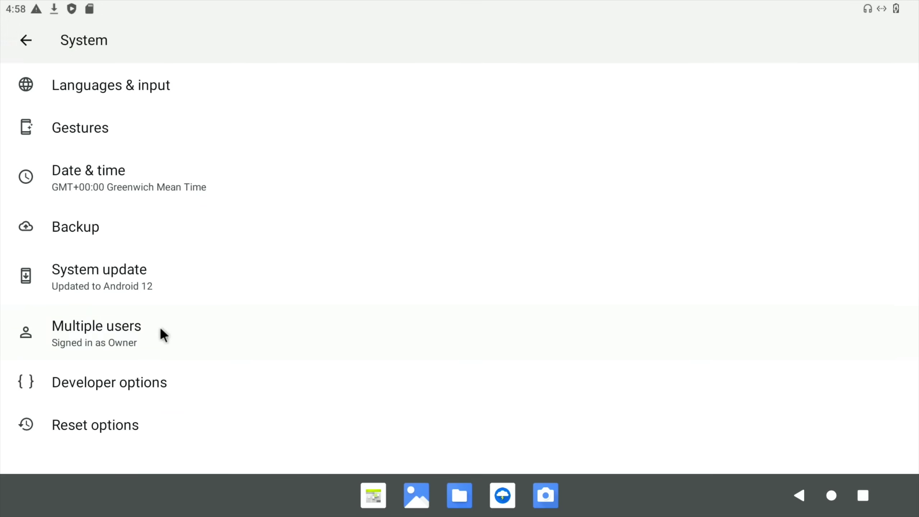
click(108, 421)
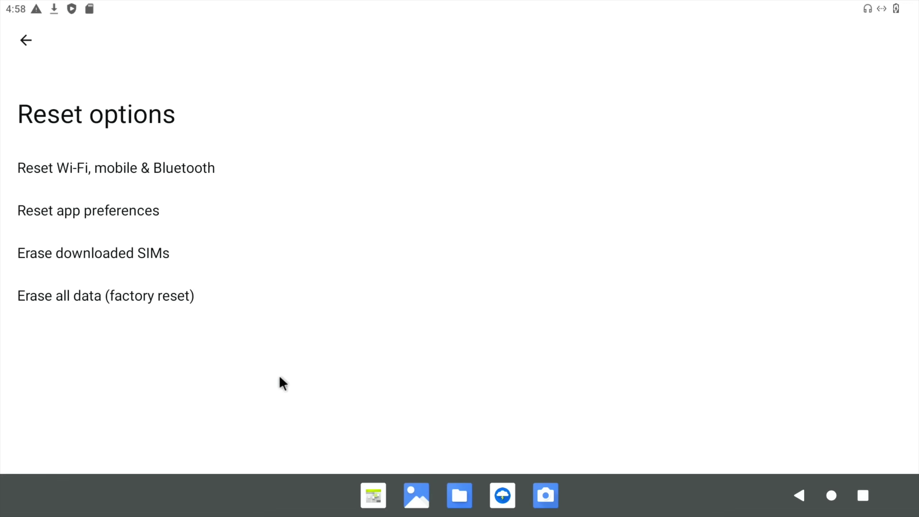
click(830, 494)
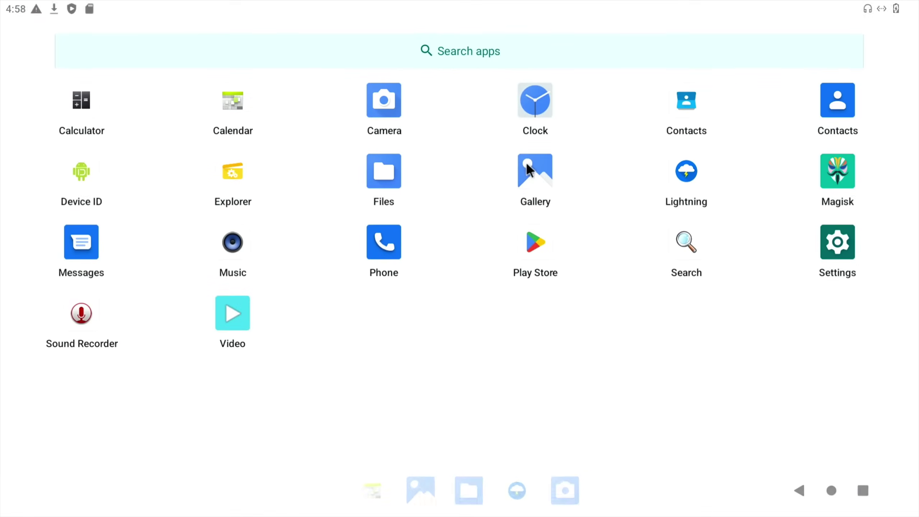
Install Google Chrome and YouTube from the Play Store, then return to the home screen
click(537, 239)
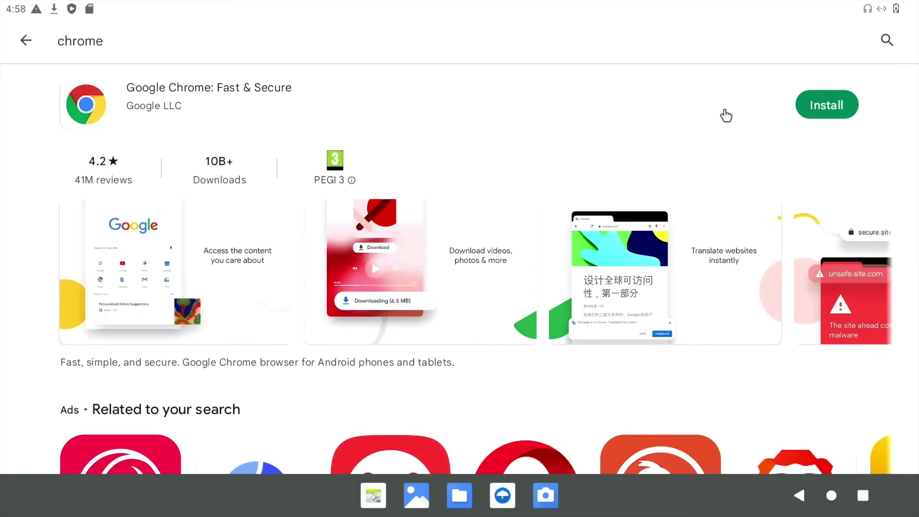
click(810, 114)
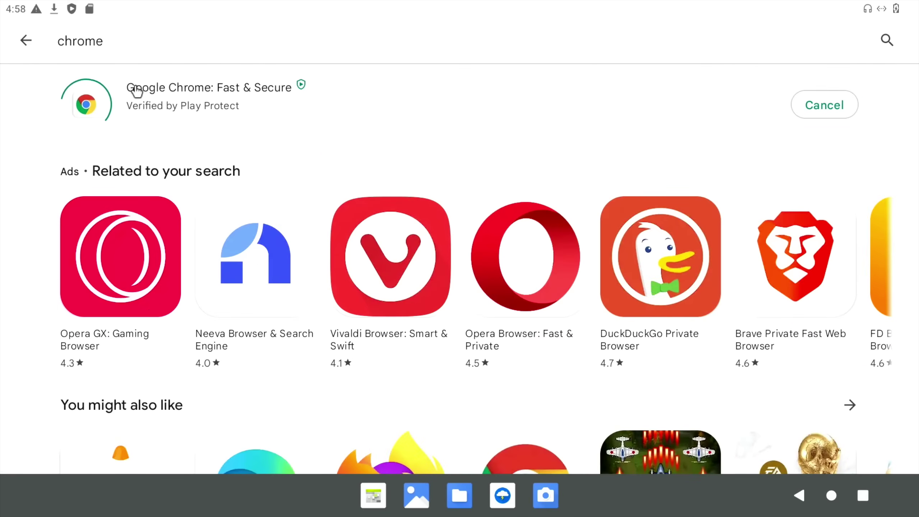
click(78, 41)
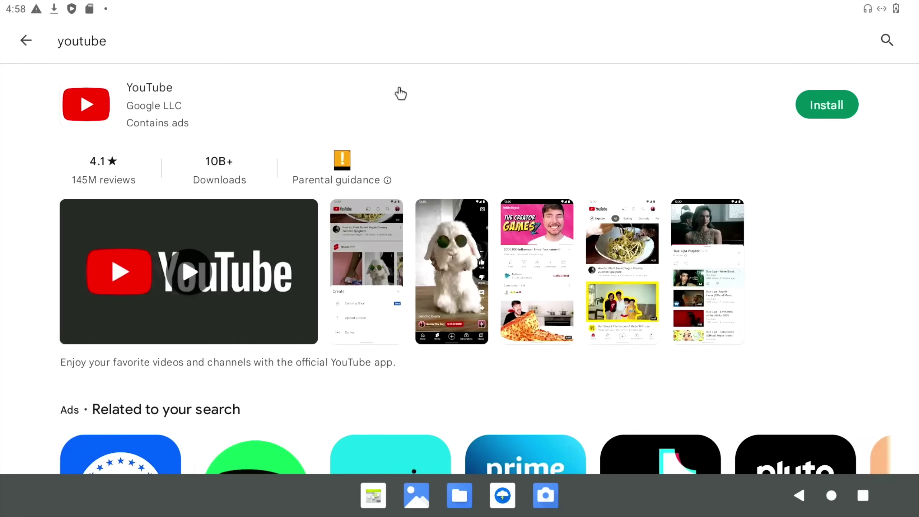
click(827, 105)
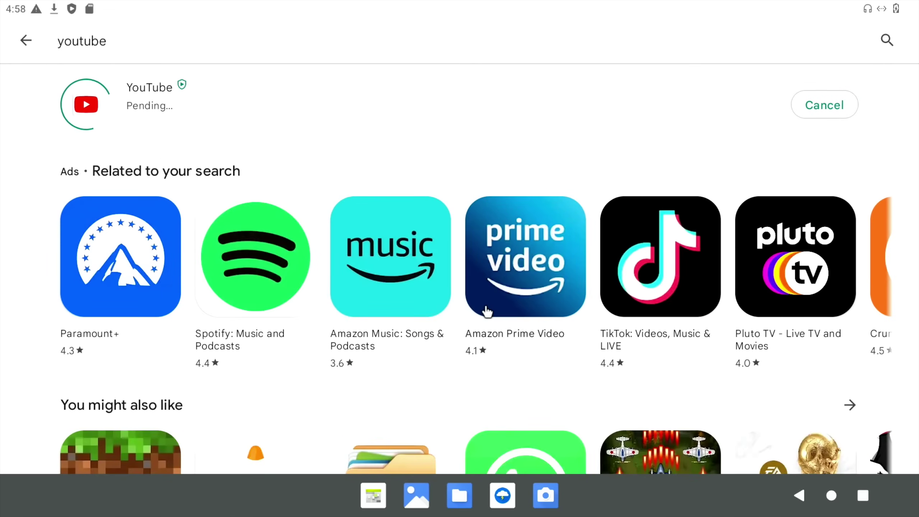
scroll(487, 311, down, 8)
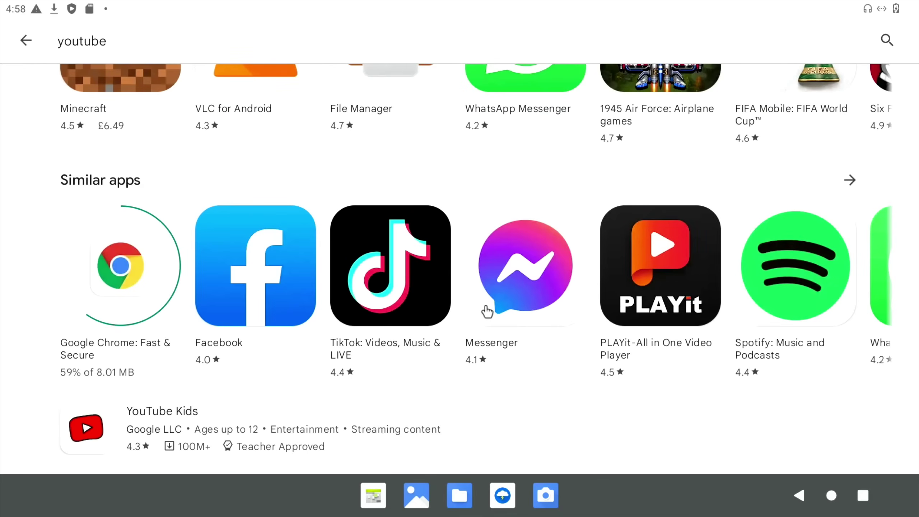
scroll(487, 312, down, 3)
scroll(487, 311, up, 10)
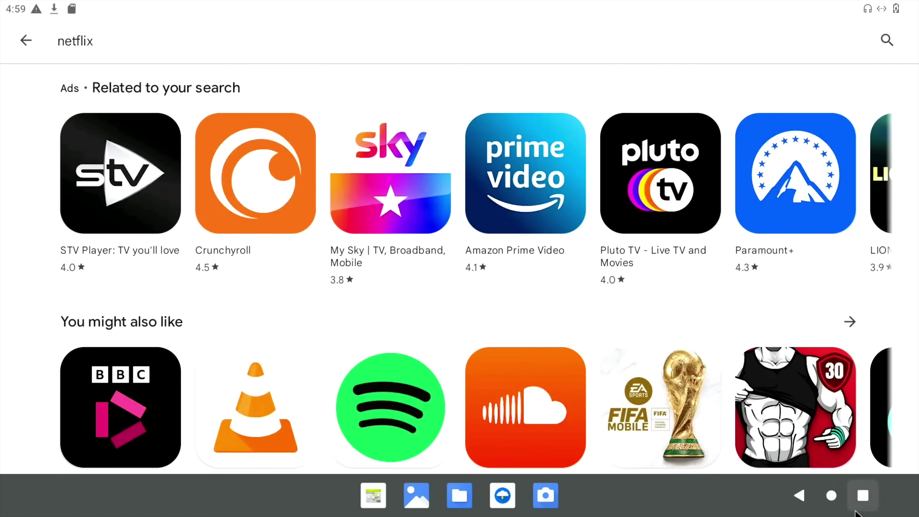
click(832, 498)
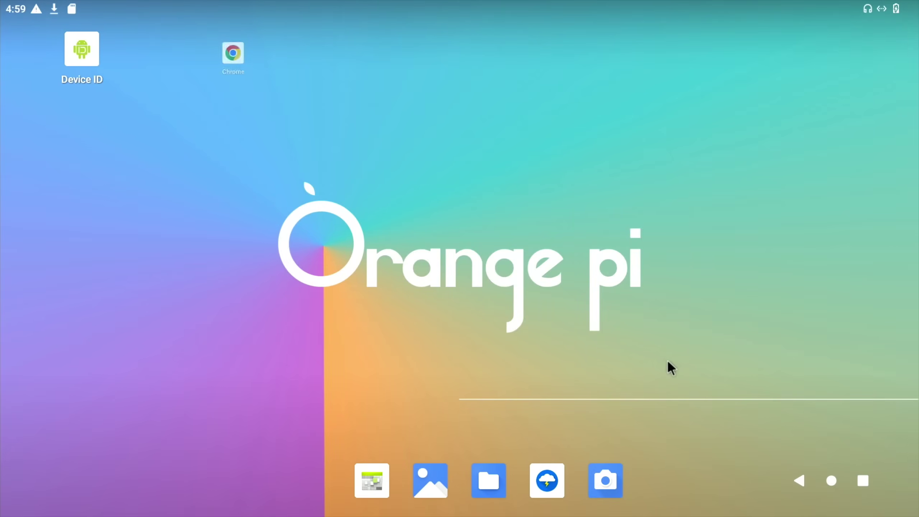